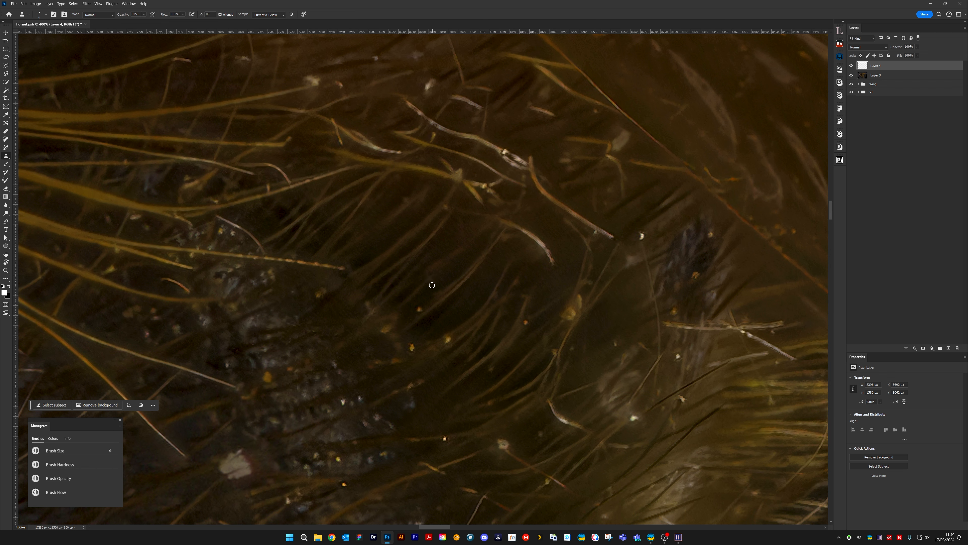
Clone out the small specks among the brown hairs and around the dark bluish patch beside the long diagonal orange hair
mouse_move(432, 284)
left_mouse_down()
mouse_move(460, 263)
mouse_move(444, 255)
mouse_move(430, 266)
left_mouse_up()
left_click(444, 253, "alt")
key("space")
mouse_move(678, 221)
left_mouse_down()
mouse_move(444, 260)
mouse_move(420, 281)
left_mouse_up()
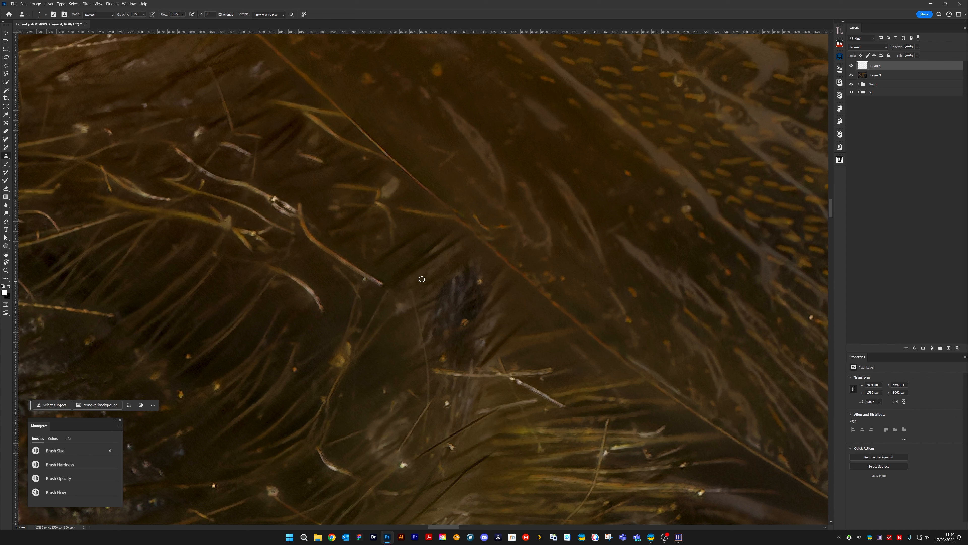
left_click(481, 281)
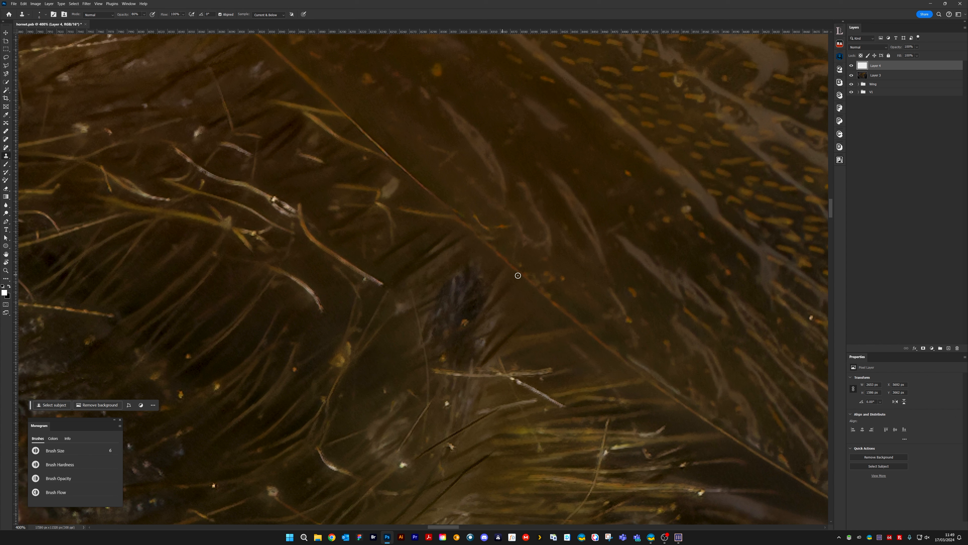
left_click(466, 314, "alt")
left_click(463, 321)
Clone out the pale specks around the crossed light hairs below the dark bluish patch, adjusting the brush size
left_click(447, 404)
left_click_drag(447, 404, 462, 282)
left_click(415, 354, "alt")
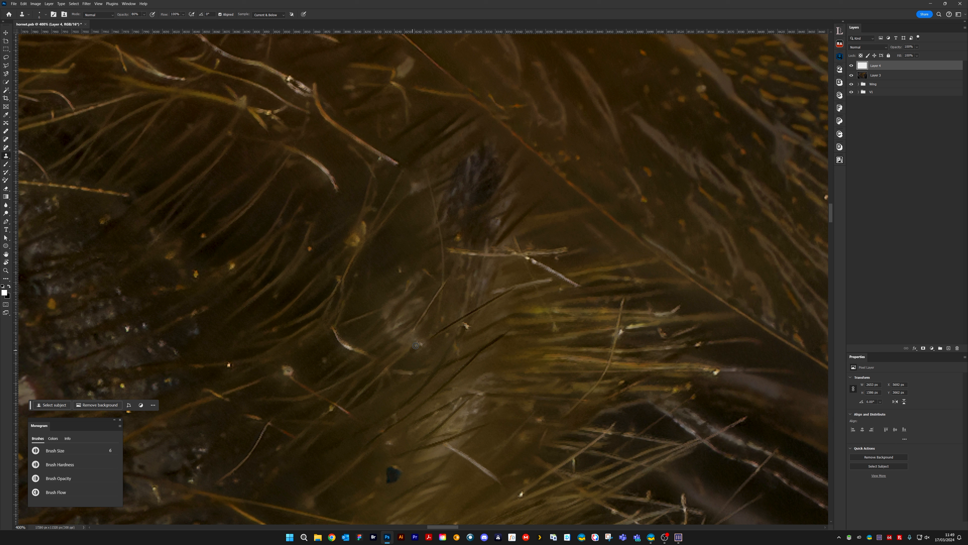
left_click(419, 347)
key("[")
key("bracketright")
Clone out the orange specks among the thin brown hairs above the pale flake with a slightly larger brush
left_click_drag(221, 240, 322, 291)
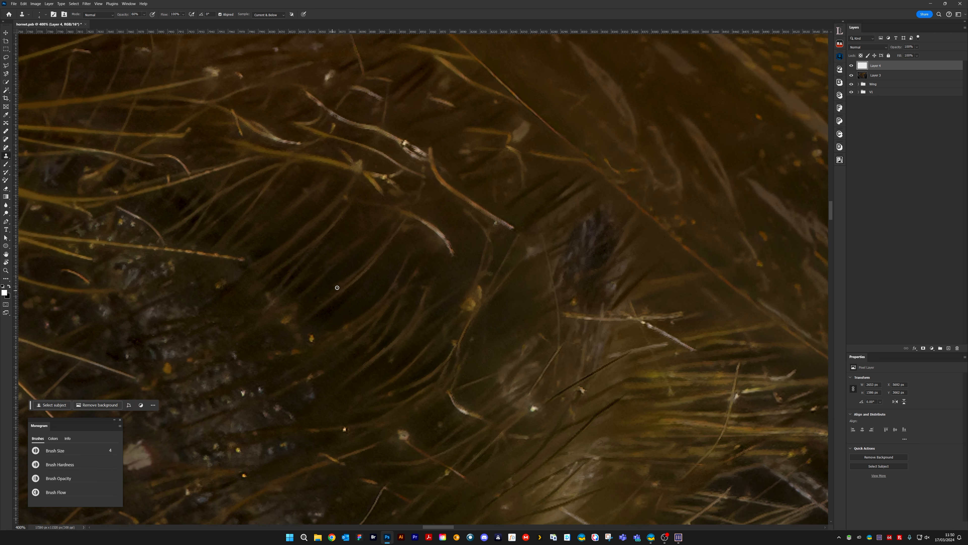
left_click_drag(337, 288, 403, 239)
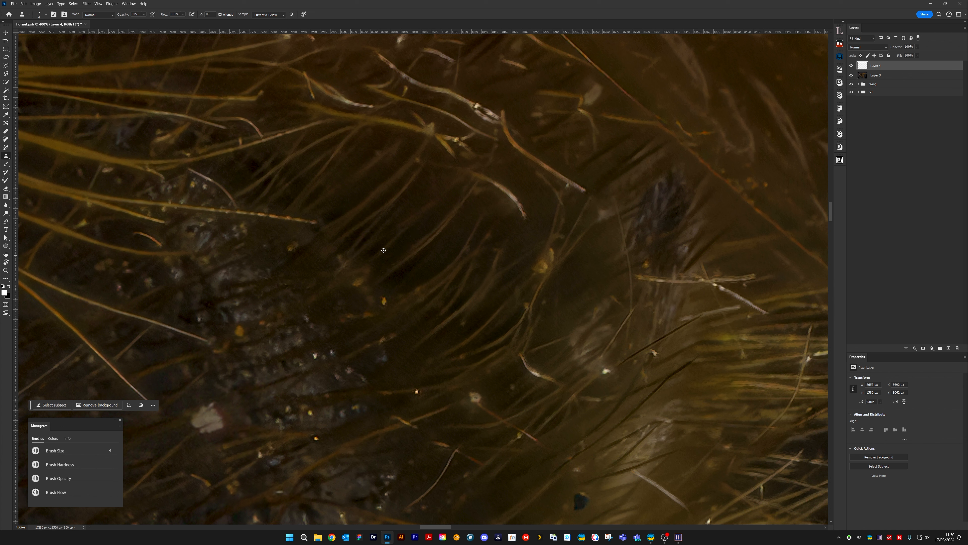
key("bracketright")
key("bracketright")
mouse_move(678, 222)
left_mouse_down()
mouse_move(571, 252)
mouse_move(538, 135)
mouse_move(534, 57)
left_mouse_up()
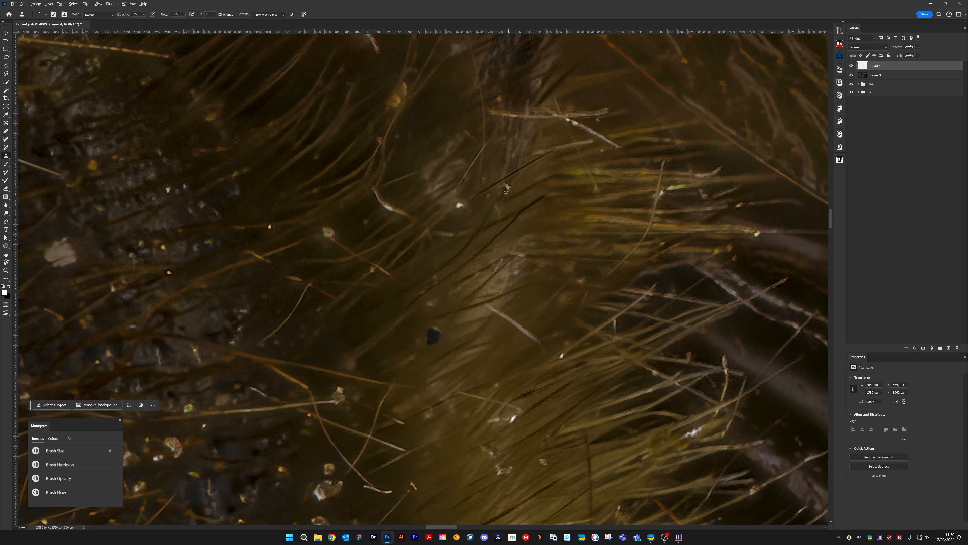
mouse_move(357, 293)
left_mouse_down()
mouse_move(464, 266)
mouse_move(472, 295)
left_mouse_up()
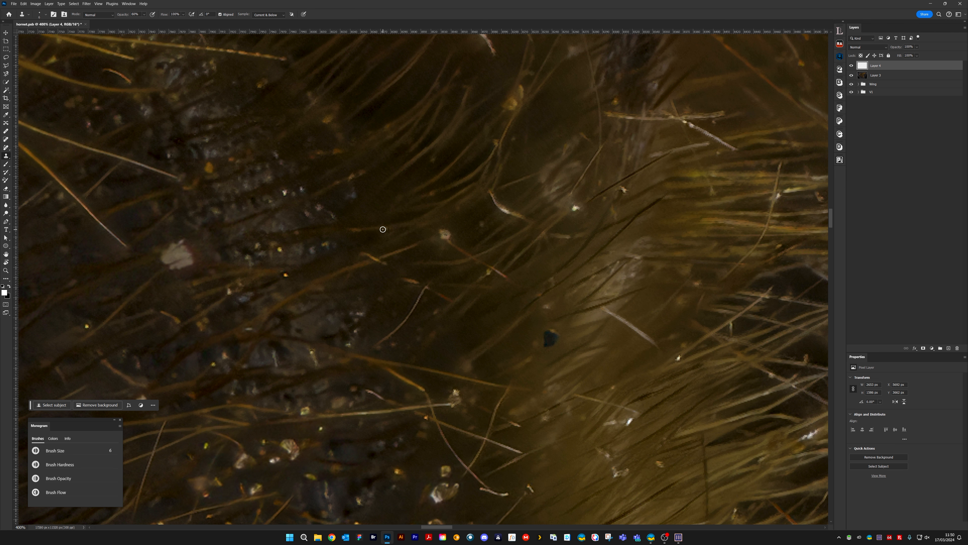
left_click_drag(284, 191, 441, 242)
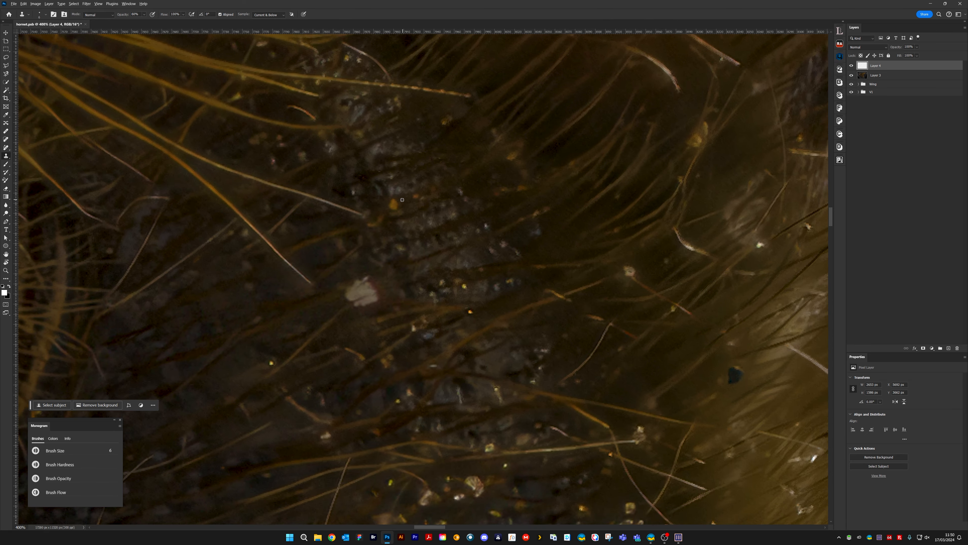
left_click_drag(391, 201, 396, 202)
Clone out the grey flake just below the horizontal orange hair, using a larger brush
left_click_drag(305, 342, 463, 254)
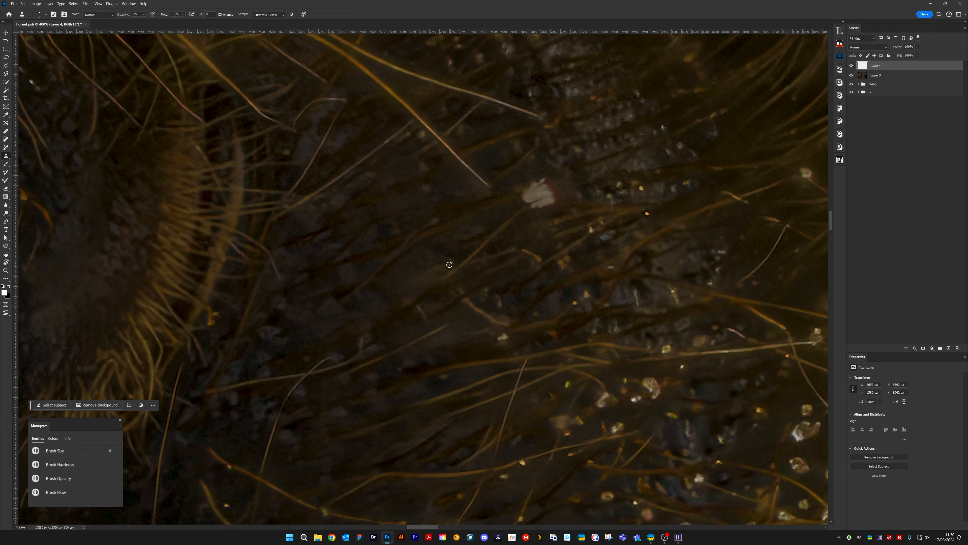
left_click_drag(534, 342, 571, 273)
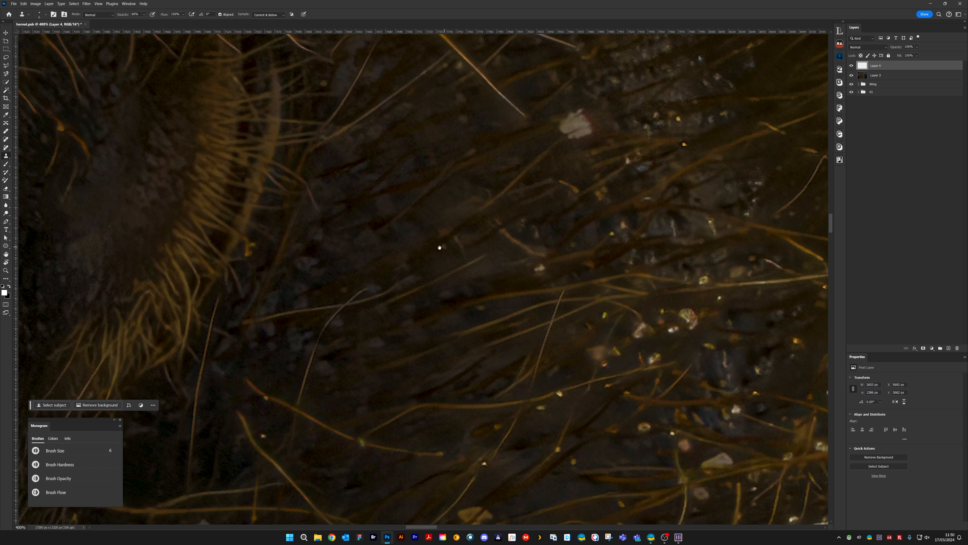
left_click_drag(368, 368, 569, 256)
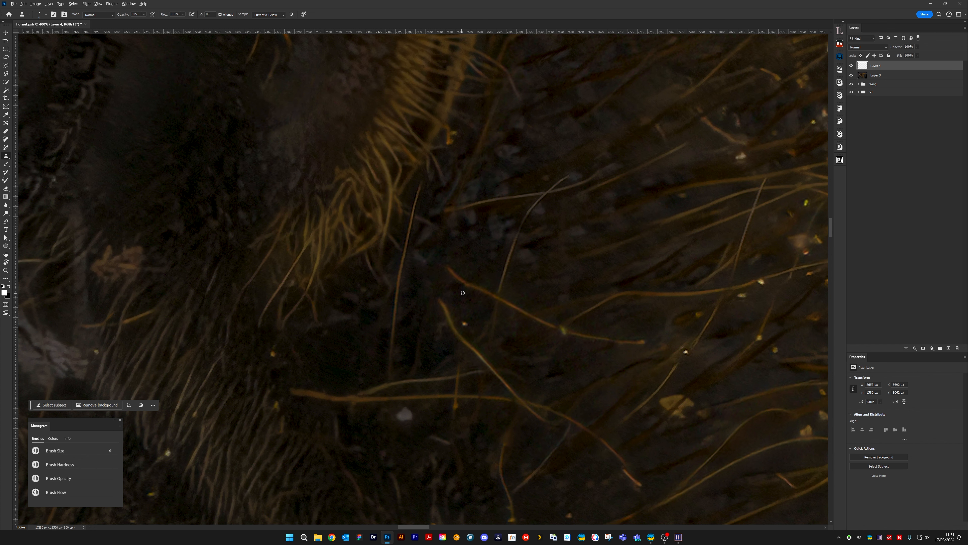
left_click_drag(503, 312, 534, 189)
left_click(428, 308, "alt")
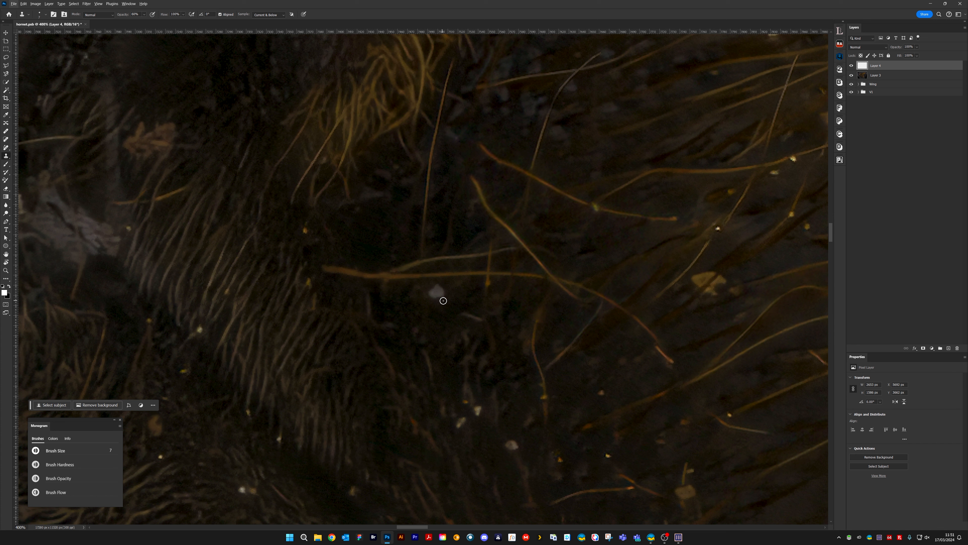
key("]")
key("]")
left_click_drag(438, 290, 432, 297)
With a smaller brush, clone out the tiny yellow specks along the row of fine parallel hairs
key("[")
key("[")
key("[")
left_click_drag(340, 298, 489, 356)
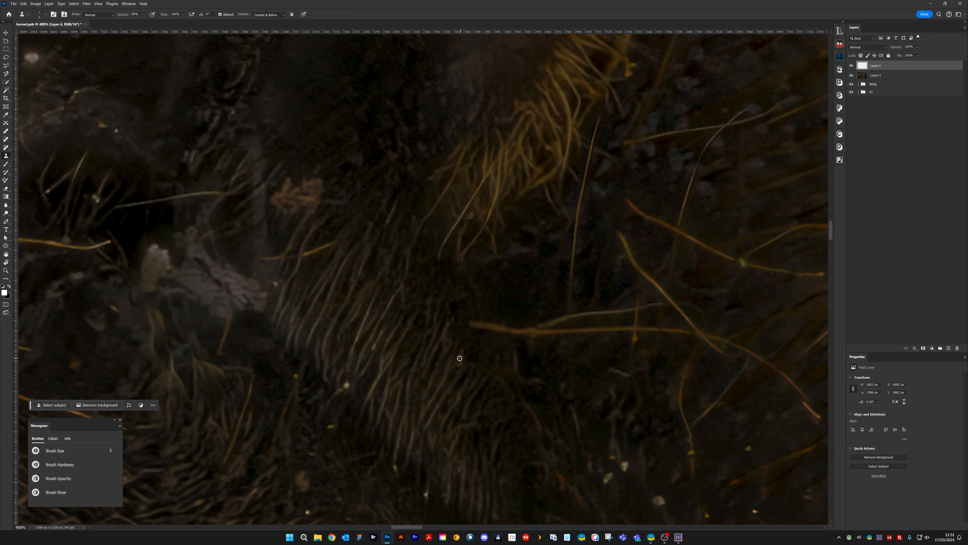
left_click_drag(453, 367, 489, 261)
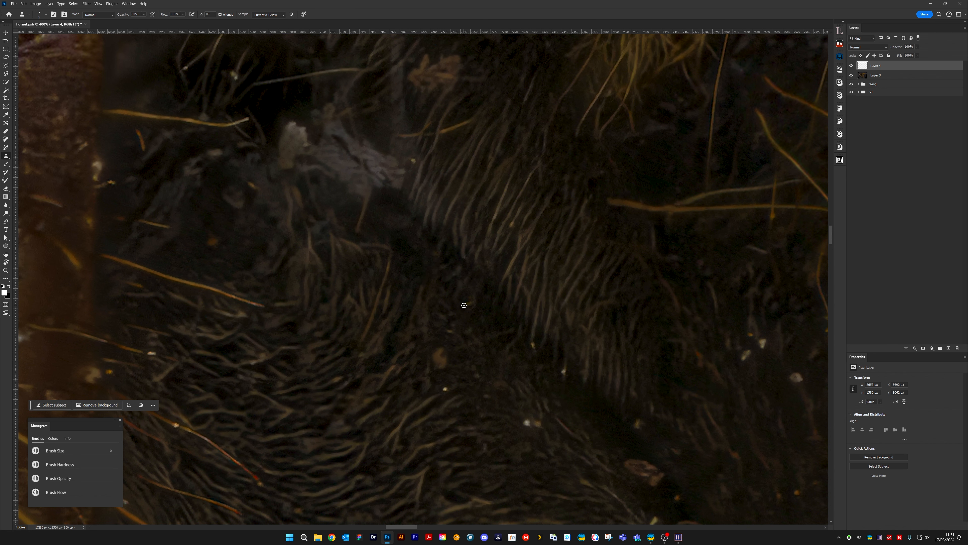
left_click_drag(549, 347, 462, 256)
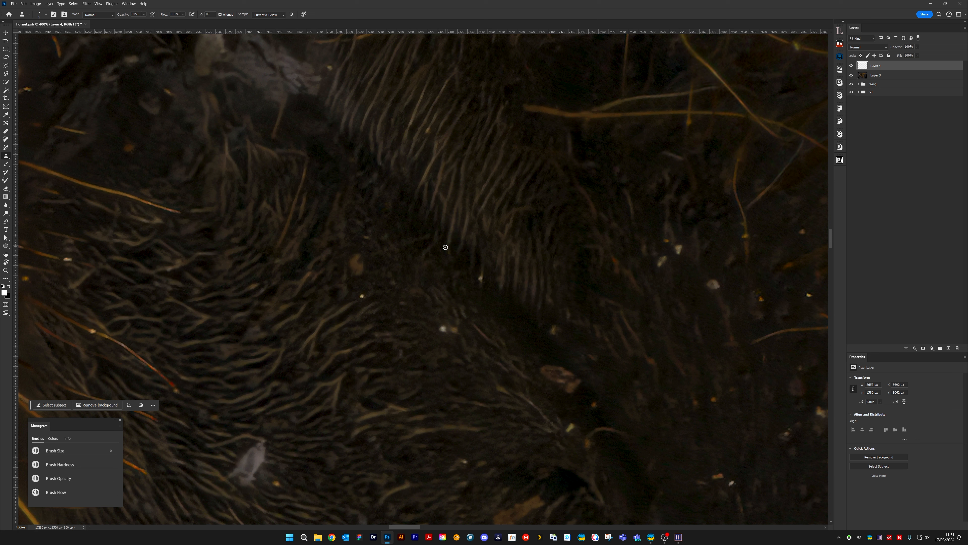
mouse_move(406, 286)
left_mouse_down()
mouse_move(474, 244)
mouse_move(454, 223)
mouse_move(481, 263)
left_mouse_up()
Clone out the yellow speck and the white speck at the edge of the wavy fur, resizing the brush for each
key("bracketright")
key("bracketright")
key("bracketright")
key("bracketright")
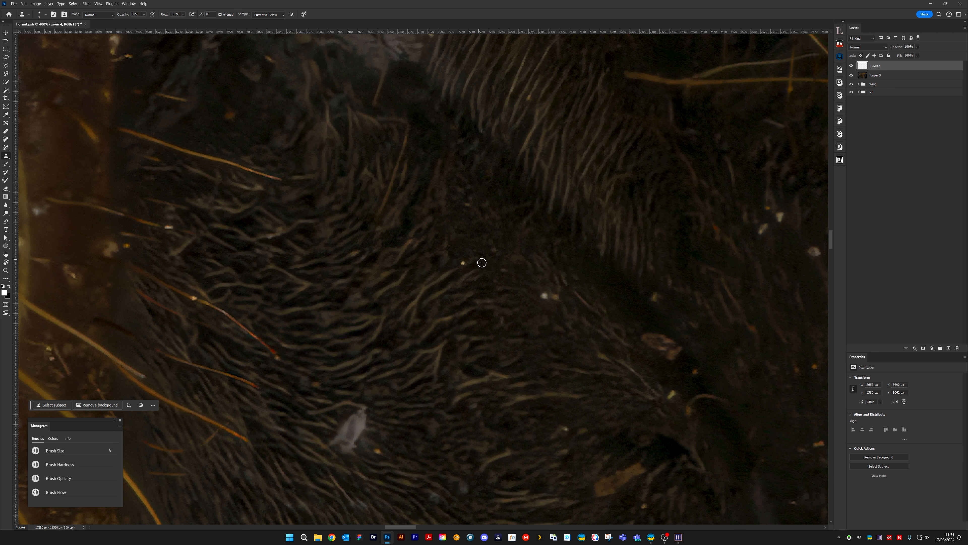
left_click(482, 264, "alt")
left_click(462, 262)
key("bracketleft")
key("bracketleft")
key("bracketleft")
left_click(524, 283, "alt")
left_click_drag(548, 293, 554, 298)
Clone out the reddish-brown flake lying in the dark diagonal groove
left_click_drag(621, 291, 381, 212)
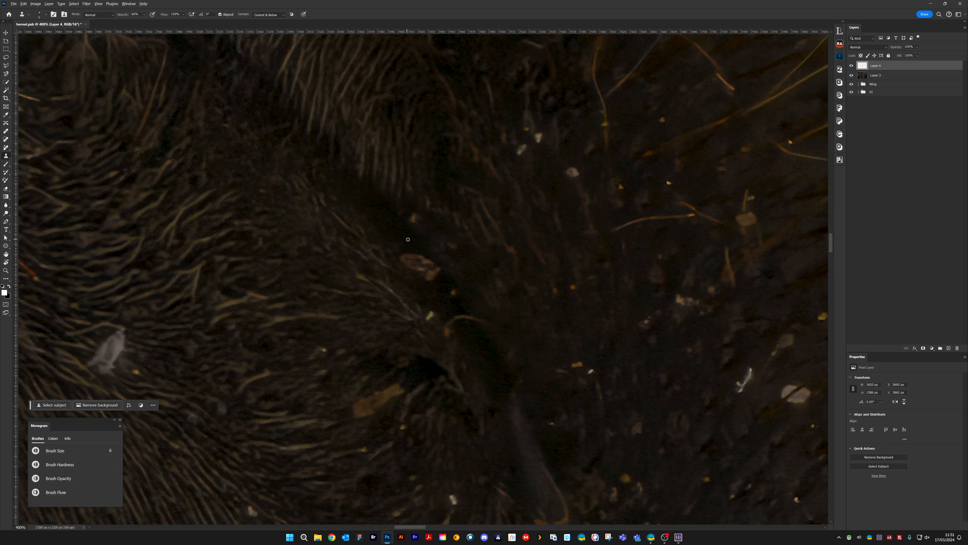
mouse_move(427, 265)
left_mouse_down()
mouse_move(405, 249)
mouse_move(413, 261)
mouse_move(404, 262)
mouse_move(427, 275)
left_mouse_up()
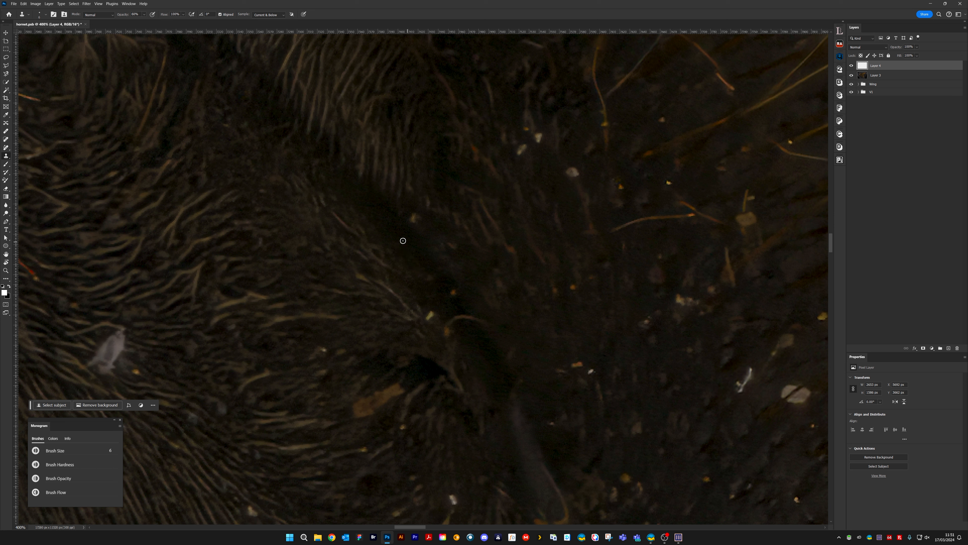
key("bracketright")
key("bracketright")
left_click(432, 281)
Clone out the short curved hair and the remaining yellow specks along the dark diagonal groove
mouse_move(458, 312)
left_mouse_down()
mouse_move(473, 322)
mouse_move(452, 318)
mouse_move(466, 305)
mouse_move(465, 320)
mouse_move(428, 318)
mouse_move(428, 308)
mouse_move(437, 320)
left_mouse_up()
left_click(425, 301, "alt")
left_click_drag(416, 224, 415, 219)
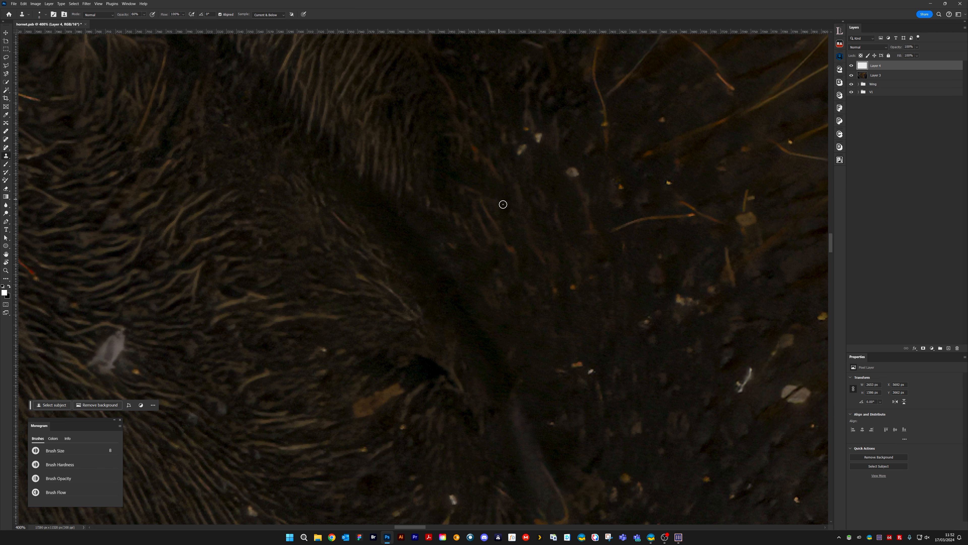
With a smaller brush, clone out the pale specks in the dark area beside the fine parallel hairs
left_click_drag(517, 306, 398, 351)
mouse_move(434, 183)
left_mouse_down()
mouse_move(429, 272)
mouse_move(401, 292)
left_mouse_up()
key("bracketleft")
key("bracketleft")
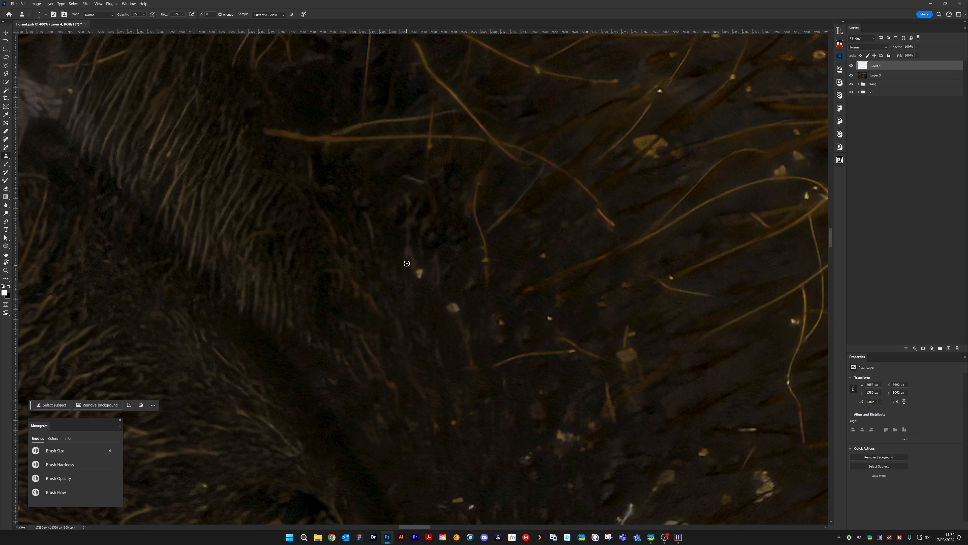
left_click(420, 268)
left_click_drag(450, 307, 459, 311)
Clone out the two small orange specks above the short curved orange hair
scroll(446, 275, "right", 3)
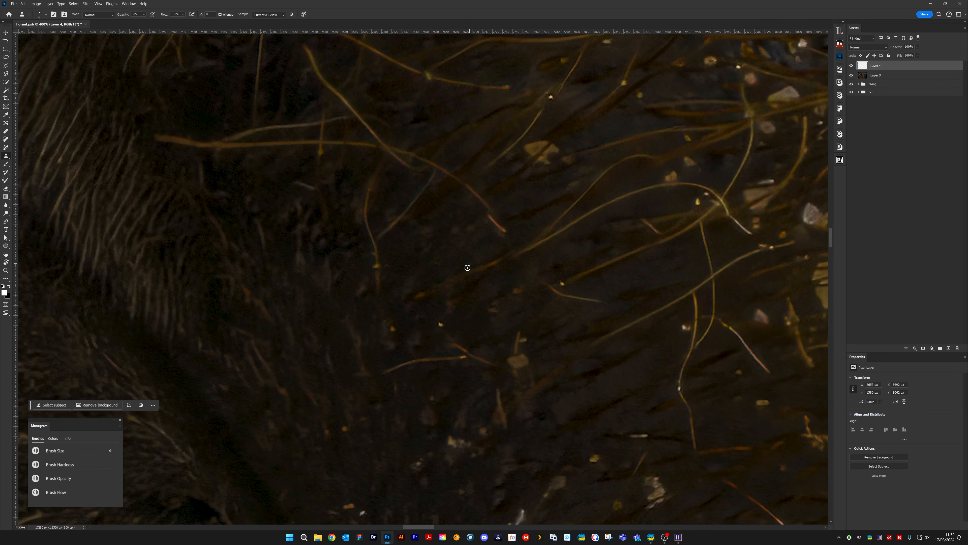
left_click(392, 327)
left_click(439, 324)
Clone out the orange and white specks in the dark area beside the lower end of the groove
scroll(535, 238, "left", 3)
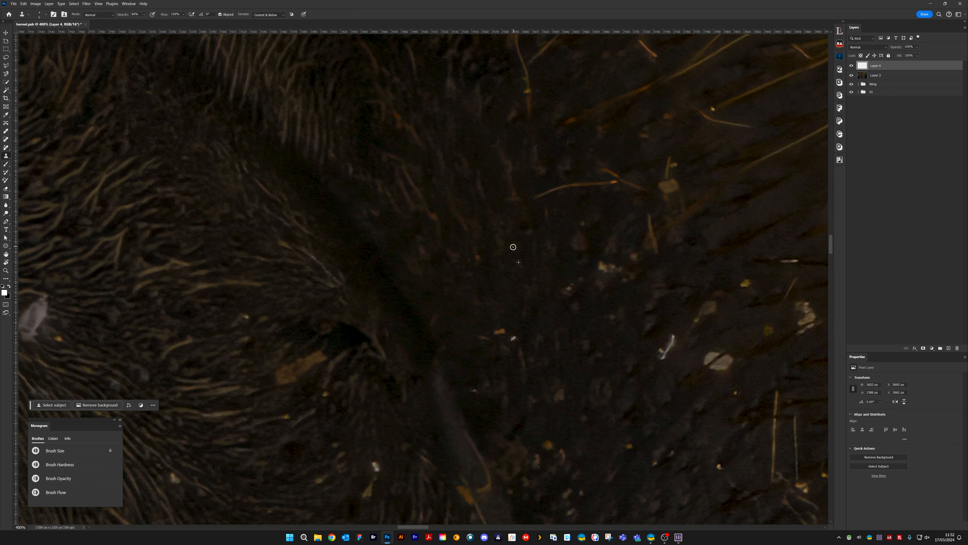
left_click(495, 332)
left_click(483, 337)
left_click(524, 325)
left_click(569, 289)
left_click(514, 338)
Clone out the white squiggly fibre and the nearby pale speck cluster on the dark surface
left_click_drag(640, 383, 428, 326)
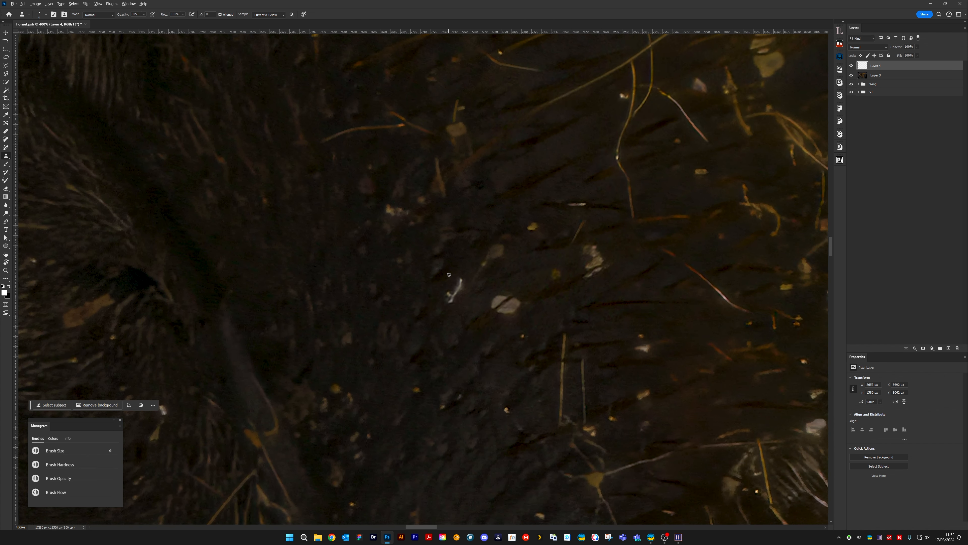
left_click_drag(460, 279, 448, 294)
mouse_move(410, 224)
left_mouse_down()
mouse_move(439, 291)
mouse_move(411, 281)
mouse_move(428, 292)
left_mouse_up()
left_click(440, 268, "alt")
Clone out the faint brownish flake and the larger pale flake below it on the dark surface
left_click_drag(577, 279, 455, 226)
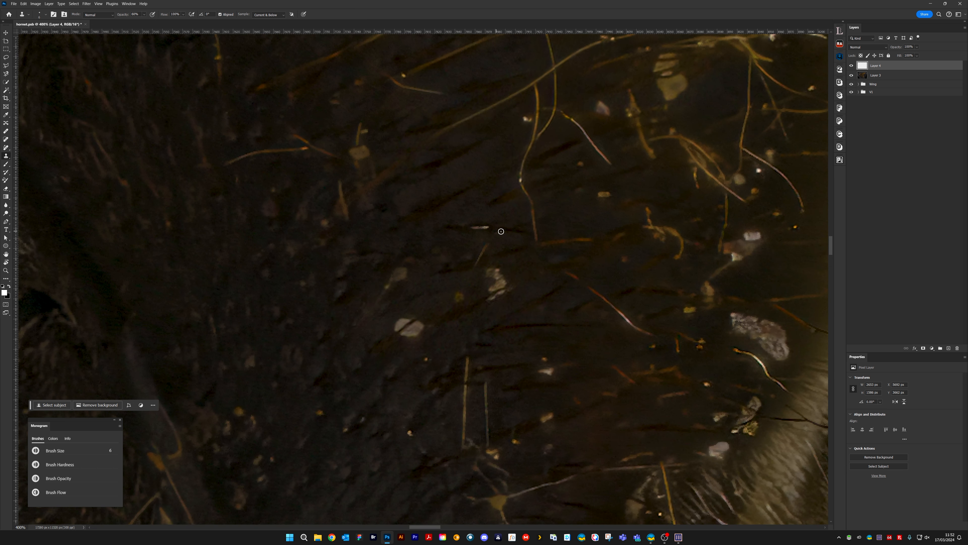
left_click(424, 280, "alt")
left_click_drag(404, 275, 385, 290)
mouse_move(427, 353)
left_mouse_down()
mouse_move(490, 272)
mouse_move(477, 252)
mouse_move(462, 267)
mouse_move(468, 258)
left_mouse_up()
left_click(455, 268, "alt")
left_click(457, 260, "alt")
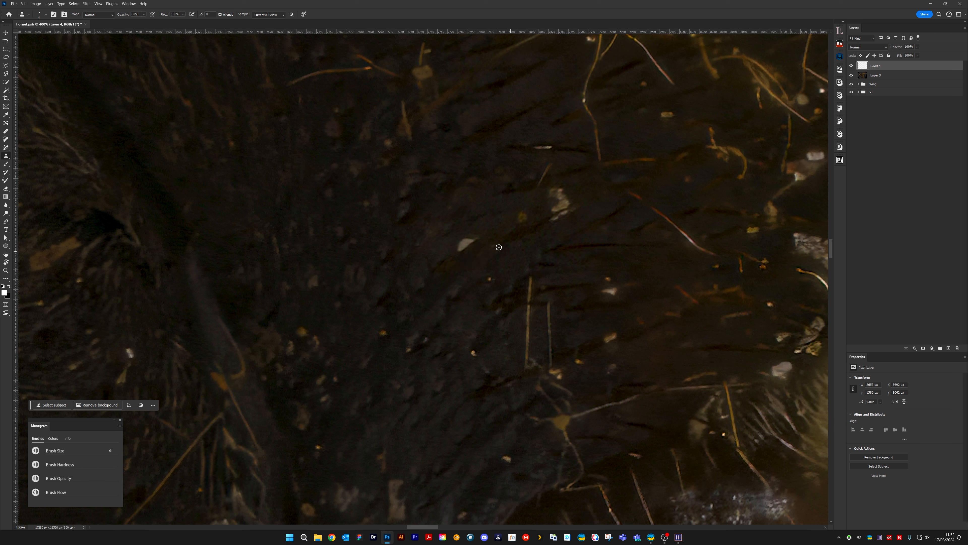
left_click_drag(465, 241, 460, 252)
Clone out the yellow specks on the dark surface beside the smooth grey ridge
left_click_drag(437, 310, 570, 238)
left_click_drag(436, 261, 428, 270)
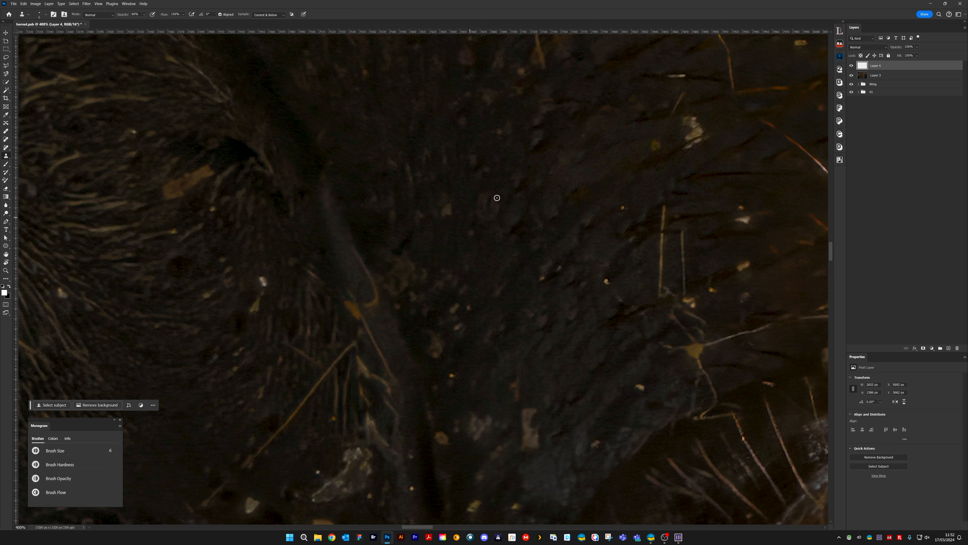
mouse_move(453, 304)
left_mouse_down()
mouse_move(497, 274)
mouse_move(498, 308)
left_mouse_up()
With a larger brush, clone out the curved brown hair running along the smooth grey ridge
left_click(393, 243, "alt")
left_click(392, 241)
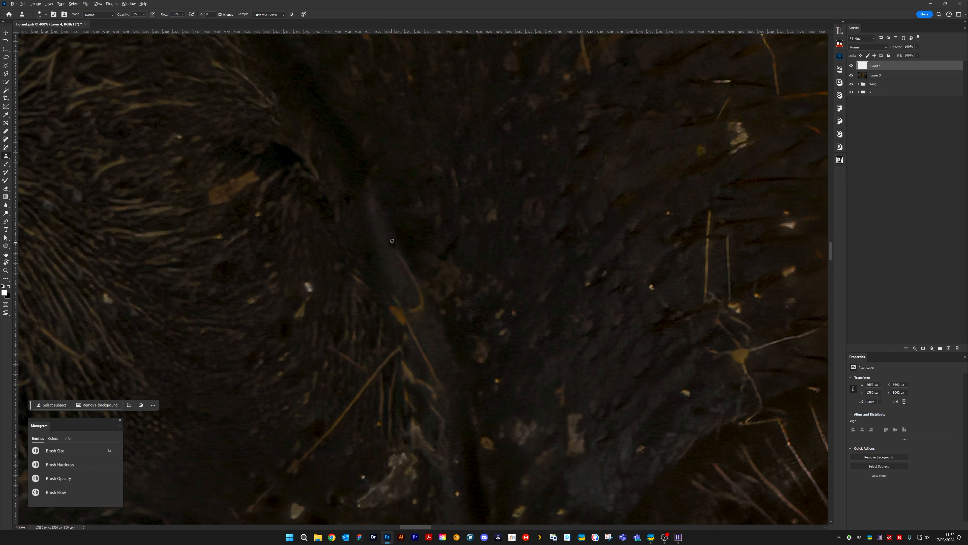
key("bracketright")
key("bracketright")
key("bracketright")
key("bracketright")
left_click(390, 236, "alt")
left_click_drag(397, 248, 410, 270)
mouse_move(423, 316)
left_mouse_down()
mouse_move(411, 273)
mouse_move(432, 302)
mouse_move(419, 319)
mouse_move(408, 288)
left_mouse_up()
Clone out the orange flake at the edge of the smooth grey ridge
left_click(438, 342, "alt")
left_click(384, 278, "alt")
left_click_drag(392, 299, 400, 329)
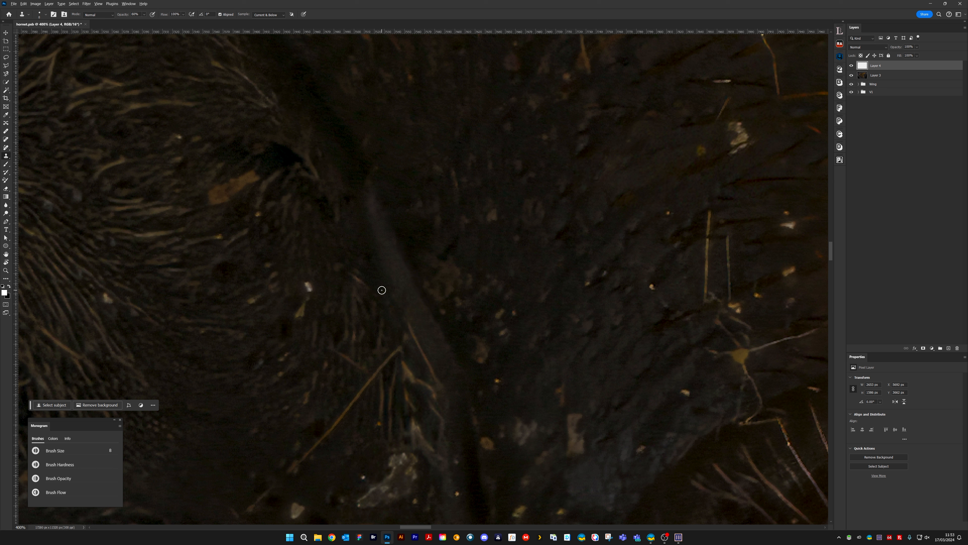
With a smaller brush, clone out the thin orange hair crossing the lower part of the grey ridge
key("bracketleft")
key("bracketleft")
left_click(420, 340, "alt")
left_click_drag(420, 345, 433, 375)
left_click_drag(407, 337, 407, 346)
left_click(442, 385, "alt")
left_click_drag(437, 384, 440, 383)
Clone out the white speck and the yellow speck in the short fur beside the grey ridge
mouse_move(449, 428)
left_mouse_down()
mouse_move(530, 368)
mouse_move(538, 386)
left_mouse_up()
left_click(399, 239)
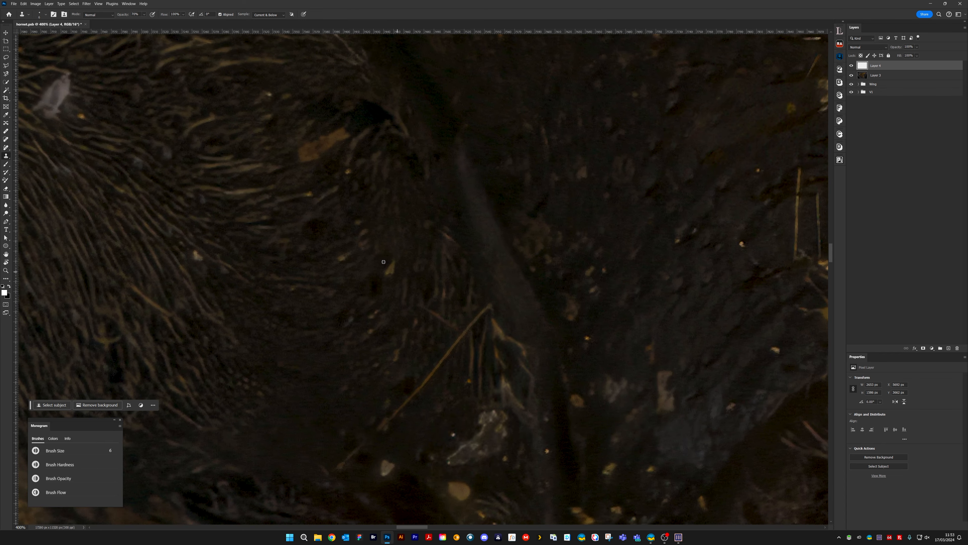
left_click(367, 252, "alt")
mouse_move(385, 260)
left_mouse_down()
mouse_move(382, 274)
mouse_move(391, 273)
mouse_move(397, 249)
left_mouse_up()
Clone out the orange-brown flake in the fur beside the dark hollow
mouse_move(344, 193)
left_mouse_down()
mouse_move(412, 286)
mouse_move(407, 234)
mouse_move(431, 285)
mouse_move(464, 257)
mouse_move(453, 267)
mouse_move(449, 255)
mouse_move(446, 270)
mouse_move(439, 263)
mouse_move(445, 275)
mouse_move(454, 272)
mouse_move(414, 296)
left_mouse_up()
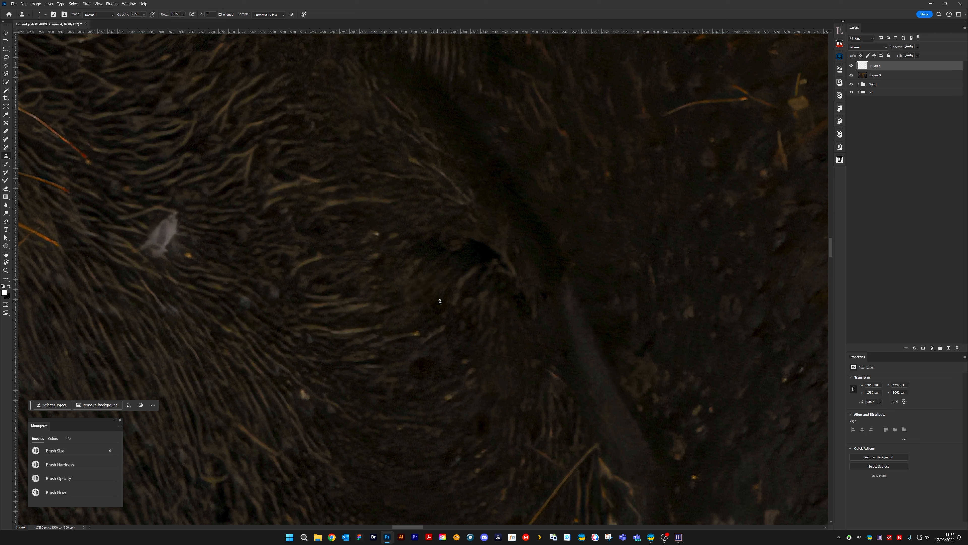
left_click(410, 263, "alt")
left_click_drag(424, 272, 413, 297)
Clone out the small yellowish specks and bright hair tips in the fur around the dark hollow
left_click(376, 233)
left_click(377, 255)
left_click(402, 243)
left_click(416, 332)
left_click(448, 398)
left_click_drag(447, 326, 426, 340)
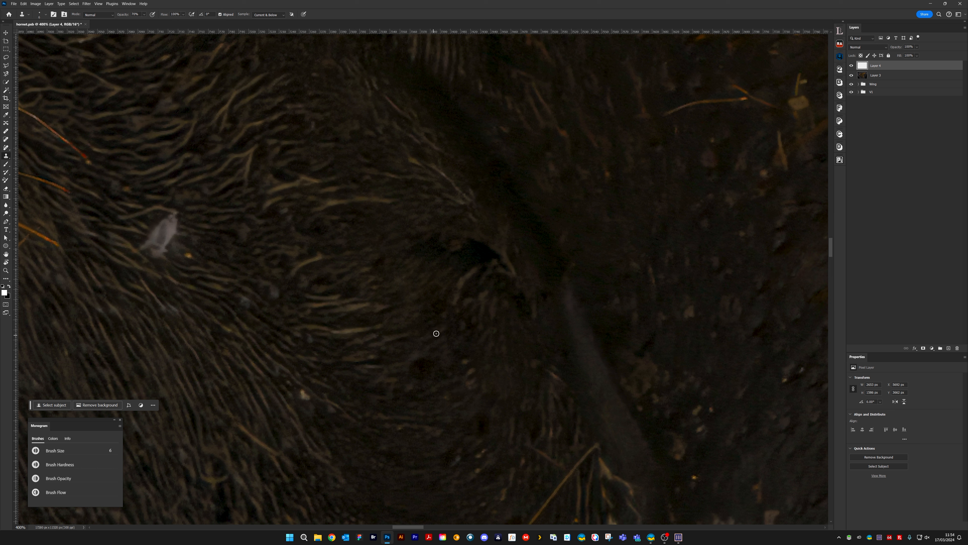
Clone dark texture over the light hairs at the edge of the dark hollow
left_click(460, 263, "alt")
left_click_drag(462, 267, 453, 297)
left_click(471, 251, "alt")
left_click_drag(452, 244, 465, 241)
left_click(464, 245)
Clone out the orange speck beside the large pale flake and the pale speck lower in the fur
mouse_move(408, 279)
left_mouse_down()
mouse_move(514, 281)
mouse_move(562, 294)
left_mouse_up()
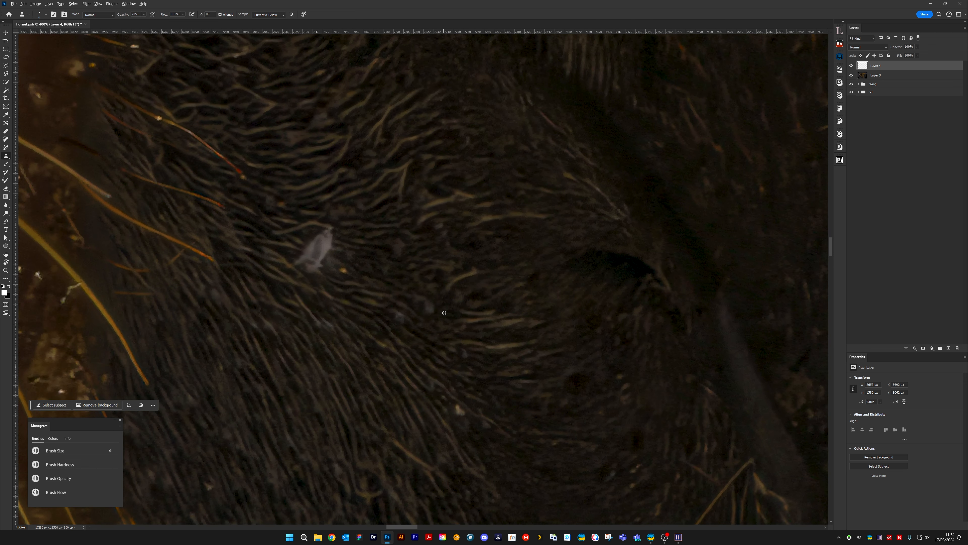
mouse_move(444, 313)
left_mouse_down()
mouse_move(426, 307)
mouse_move(435, 300)
left_mouse_up()
left_click_drag(339, 271, 347, 271)
left_click_drag(455, 407, 452, 407)
Clone out the straight light-brown hair and the small curved hair in the dense striped fur
scroll(522, 258, "down", 5)
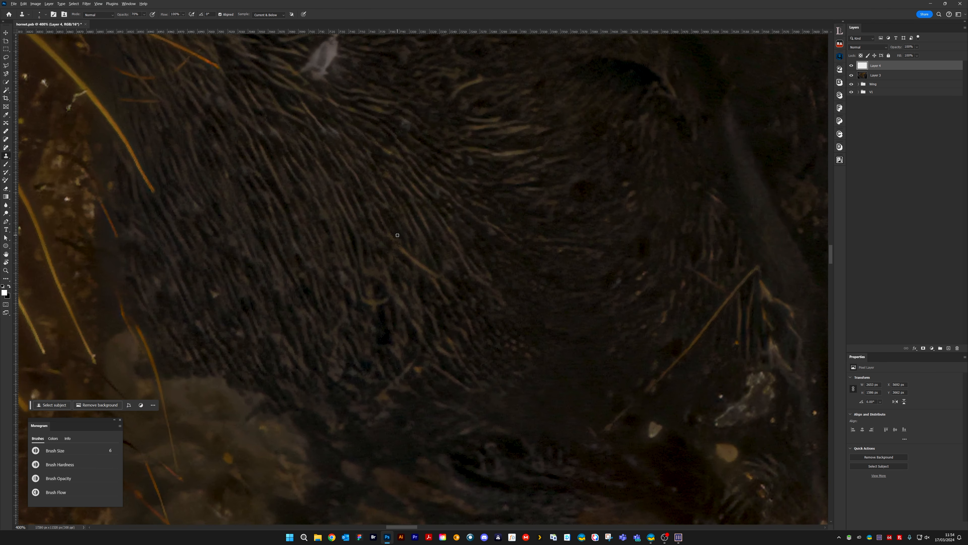
left_click_drag(414, 261, 437, 274)
left_click_drag(381, 311, 385, 298)
mouse_move(457, 309)
left_mouse_down()
mouse_move(446, 223)
mouse_move(464, 209)
left_mouse_up()
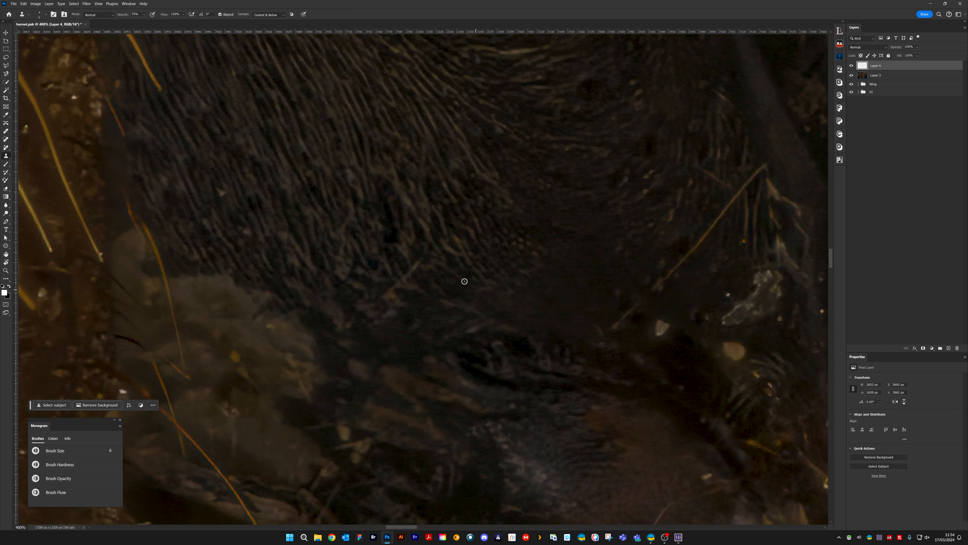
mouse_move(359, 273)
left_mouse_down()
mouse_move(419, 248)
mouse_move(483, 260)
left_mouse_up()
left_click_drag(574, 274, 391, 146)
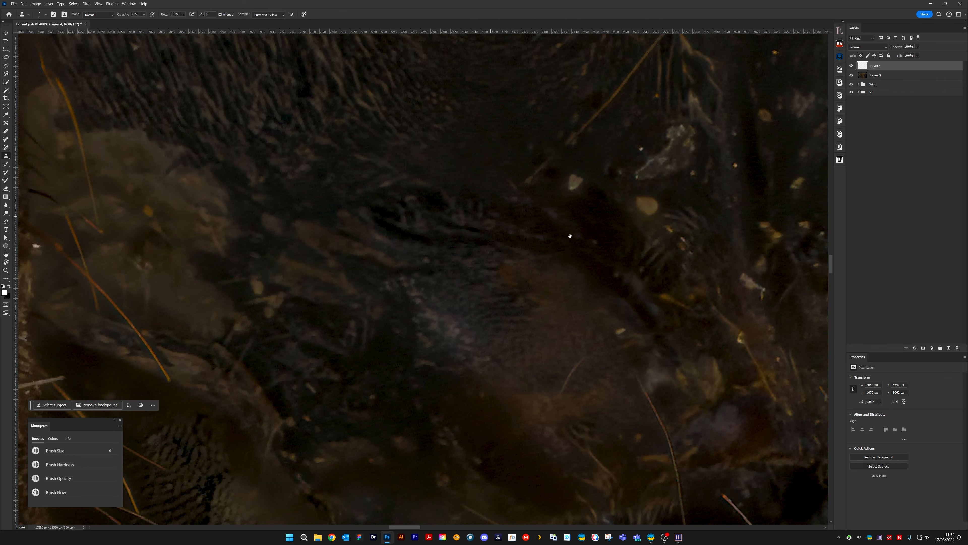
Zoom out to the hornet's body and compare the photo with and without the retouching layer
left_click_drag(571, 236, 484, 233)
left_click_drag(505, 413, 404, 146)
left_click_drag(371, 378, 625, 112)
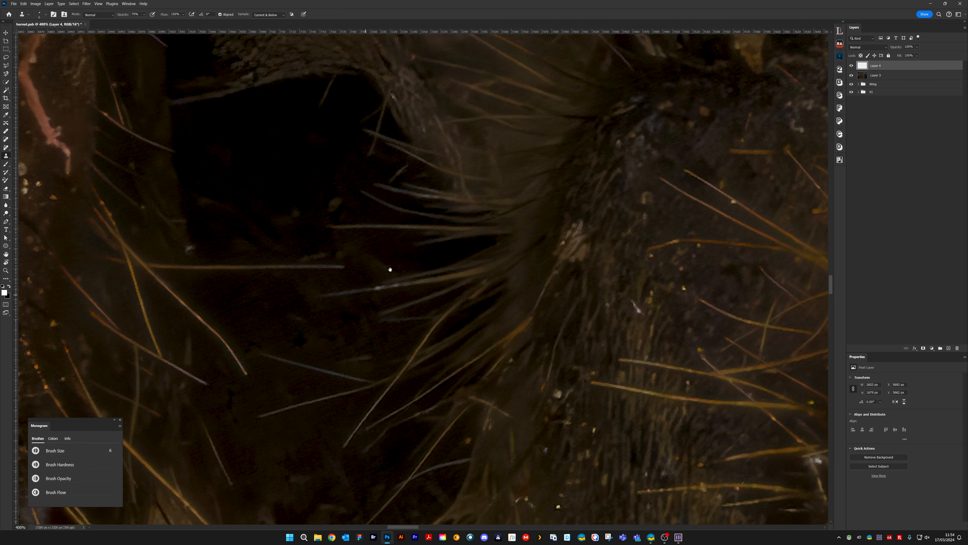
left_click_drag(389, 268, 736, 116)
left_click_drag(540, 284, 612, 273)
key("ctrl+minus")
key("ctrl+minus")
key("ctrl+minus")
key("ctrl+minus")
key("ctrl+minus")
key("ctrl+minus")
key("ctrl+minus")
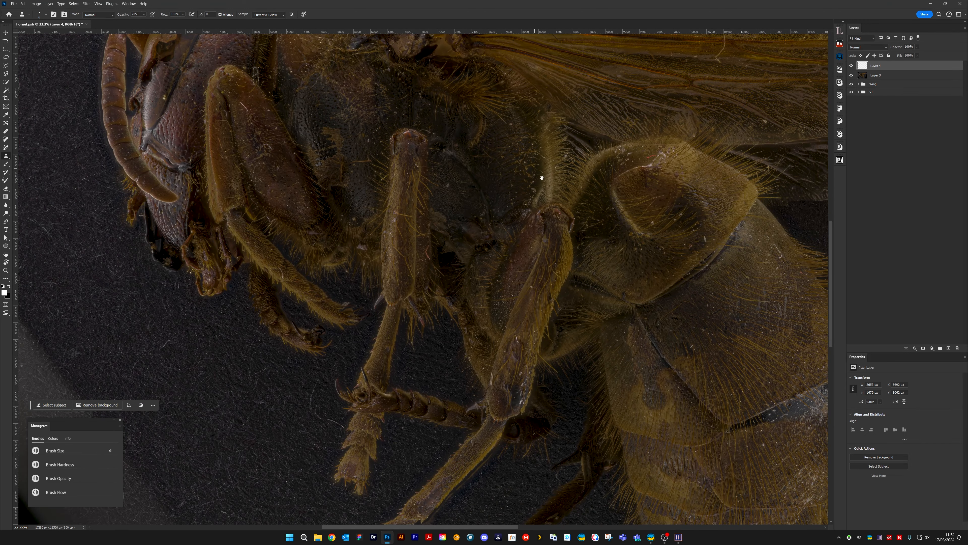
left_click_drag(541, 178, 456, 252)
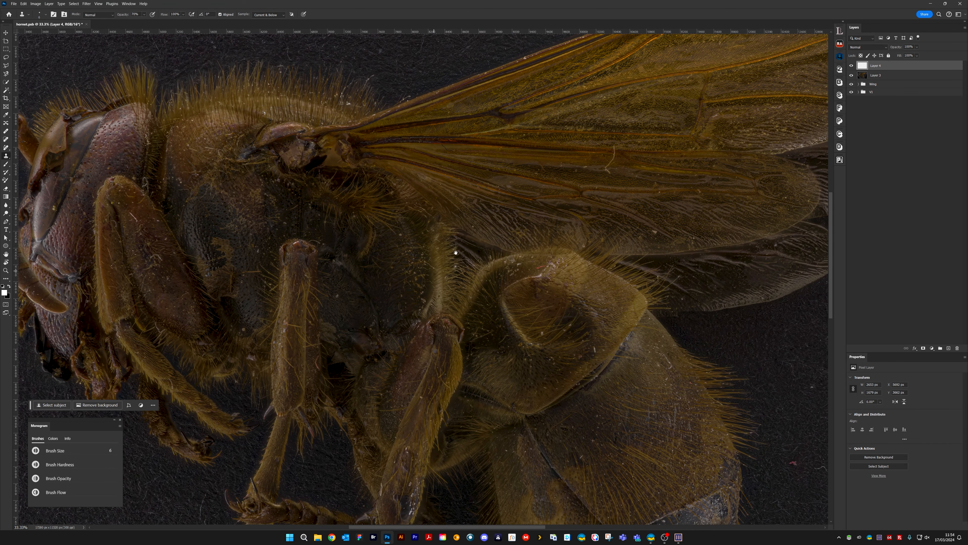
left_click(851, 66)
left_click(851, 67)
left_click(850, 66)
left_click(851, 66)
left_click(851, 67)
Clone out the whitish flake in the middle of the dark striped fur, using a slightly larger brush
key("ctrl+plus")
key("ctrl+plus")
key("ctrl+plus")
key("ctrl+plus")
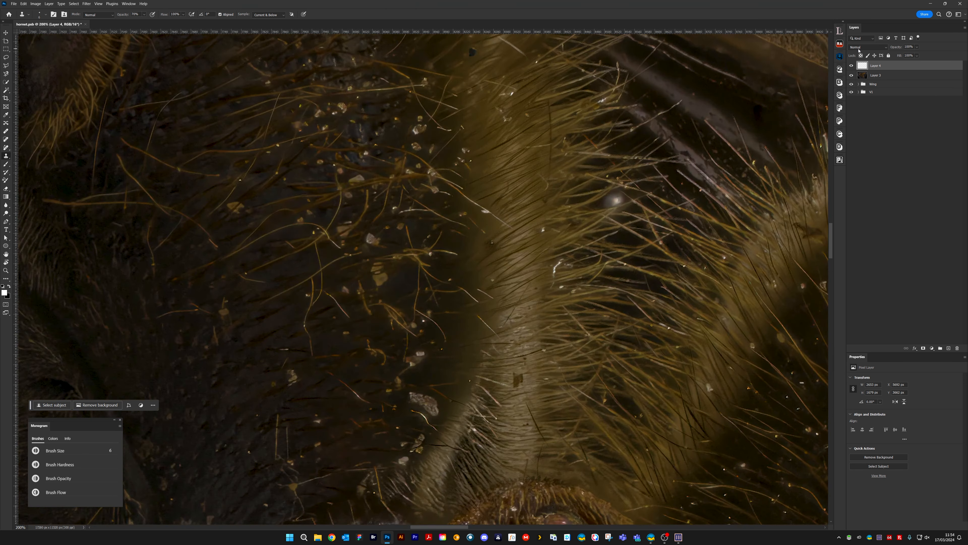
left_click_drag(293, 358, 652, 285)
left_click_drag(310, 330, 443, 324)
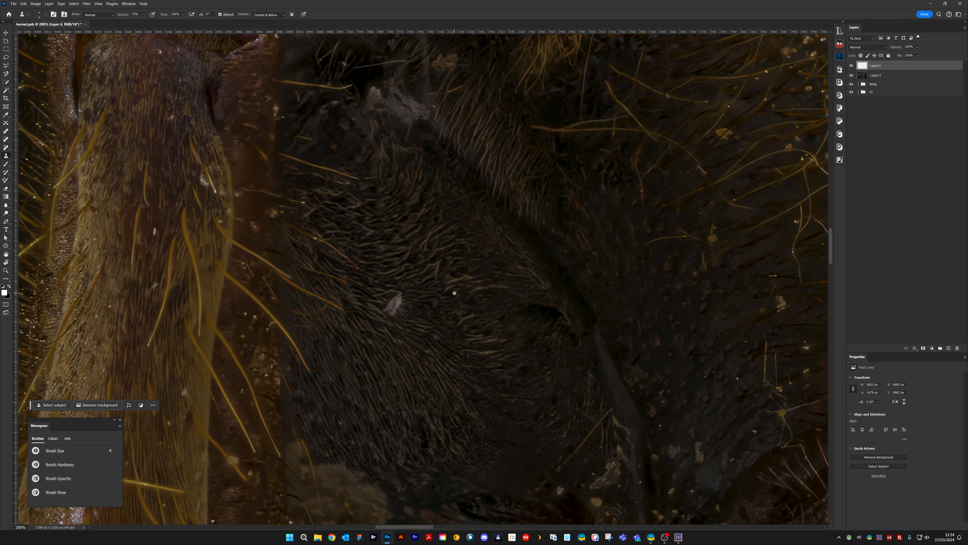
key("ctrl+plus")
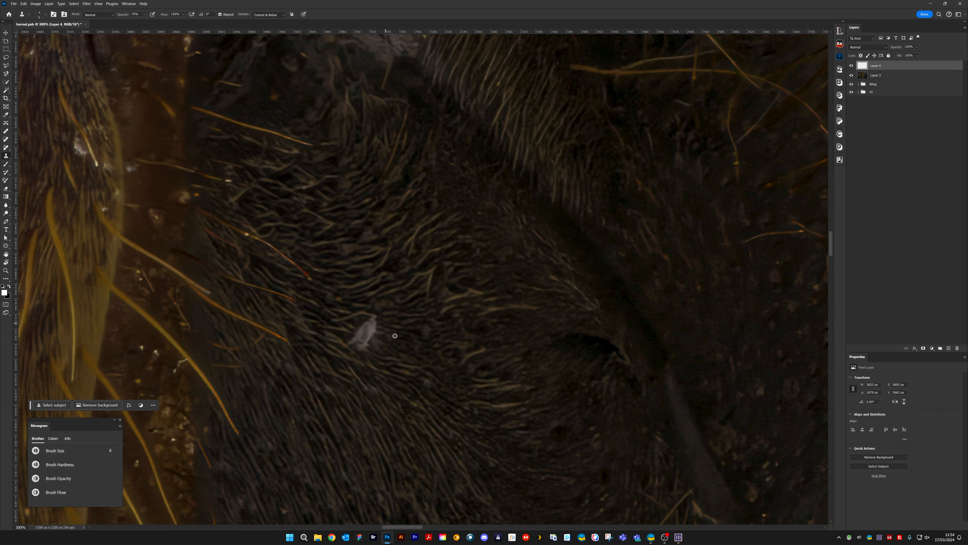
key("bracketright")
key("bracketright")
mouse_move(362, 333)
left_mouse_down()
mouse_move(367, 320)
mouse_move(380, 328)
left_mouse_up()
left_click_drag(352, 344, 379, 344)
key("ctrl+plus")
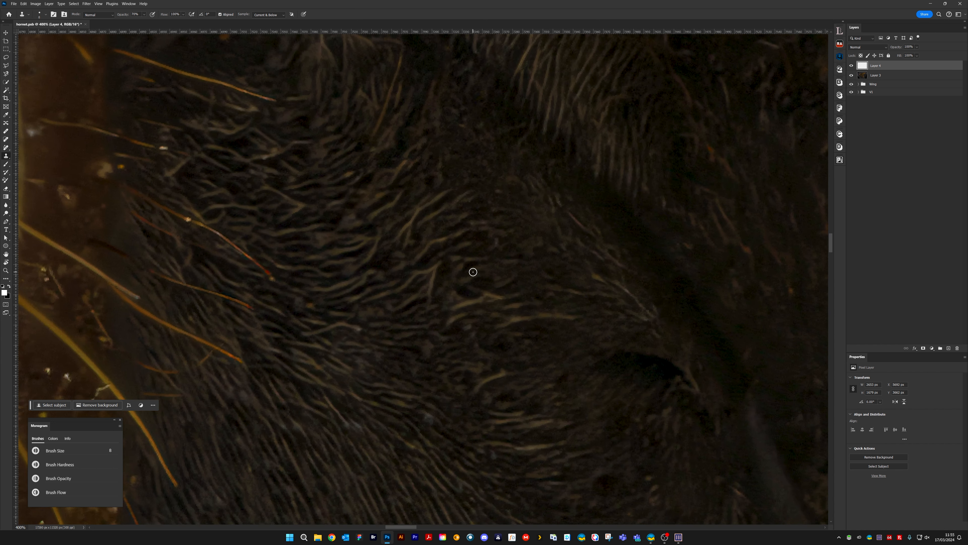
Tone down the lighter hairs in the striped fur by cloning with a smaller brush at 50% opacity
left_click_drag(423, 376, 434, 284)
key("bracketleft")
key("bracketleft")
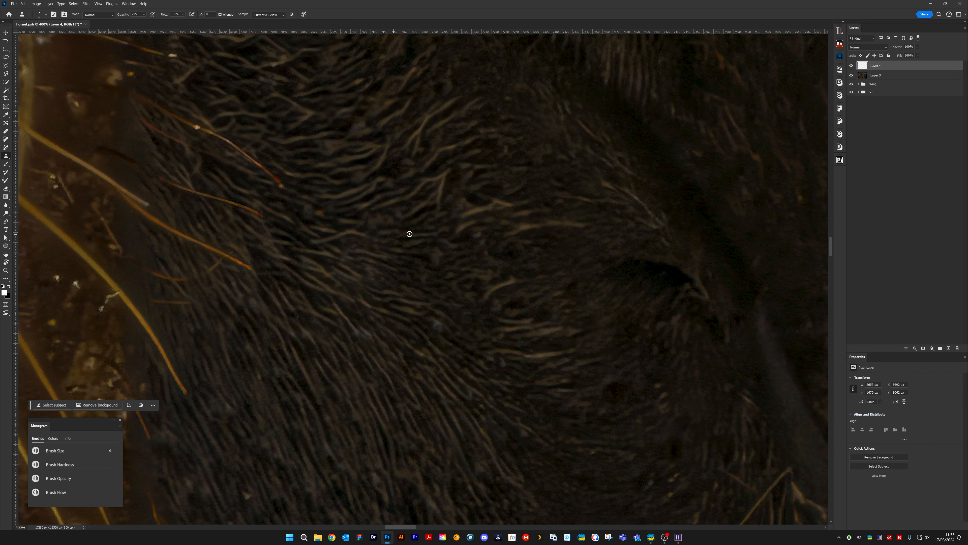
key("5")
left_click_drag(509, 281, 495, 288)
mouse_move(500, 205)
left_mouse_down()
mouse_move(516, 205)
mouse_move(493, 206)
left_mouse_up()
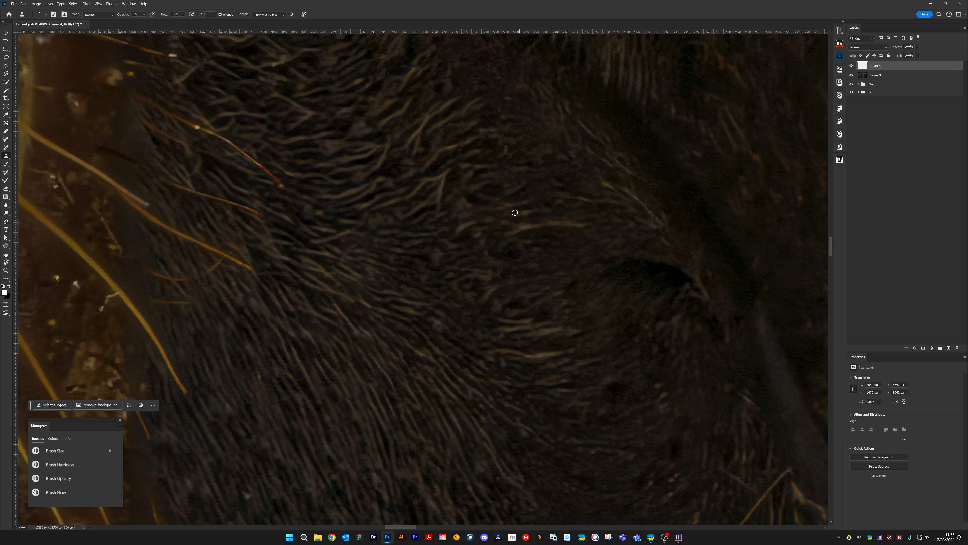
mouse_move(458, 233)
left_mouse_down()
mouse_move(511, 215)
mouse_move(577, 226)
left_mouse_up()
mouse_move(457, 193)
left_mouse_down()
mouse_move(473, 228)
mouse_move(454, 238)
left_mouse_up()
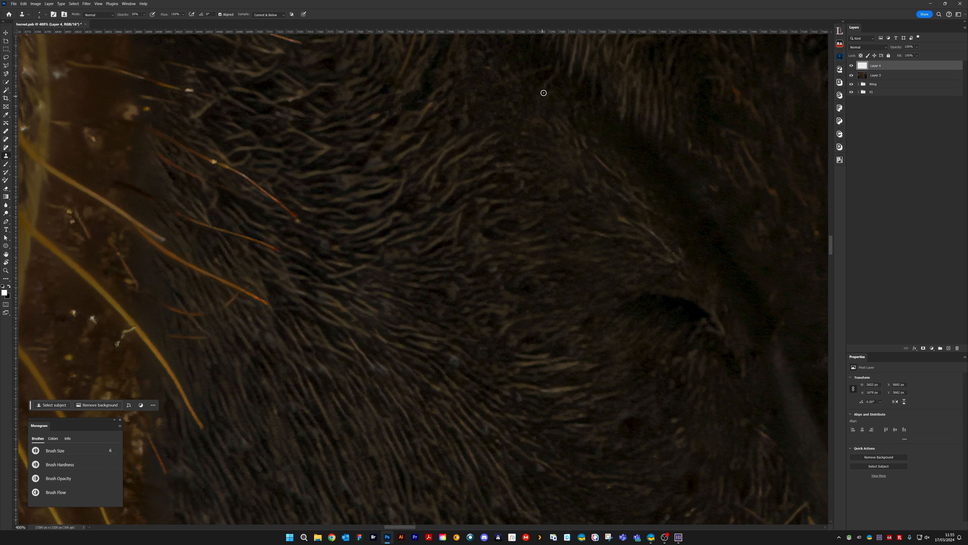
left_click_drag(534, 283, 471, 212)
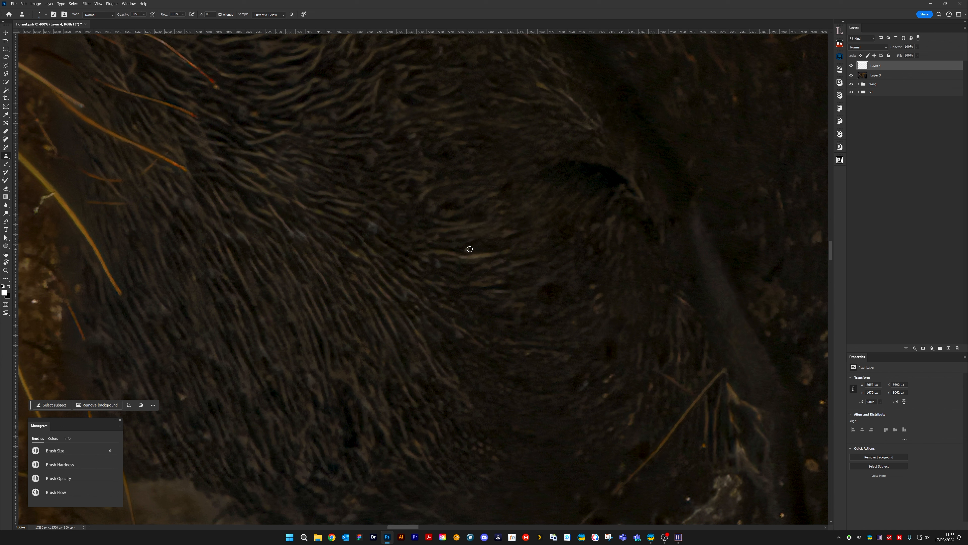
left_click_drag(494, 254, 463, 256)
left_click_drag(251, 230, 239, 233)
Clone out the long straight orange hair and its faint lower end beside the smooth ridge at 80% opacity
left_click_drag(470, 342, 339, 223)
left_click_drag(502, 311, 336, 323)
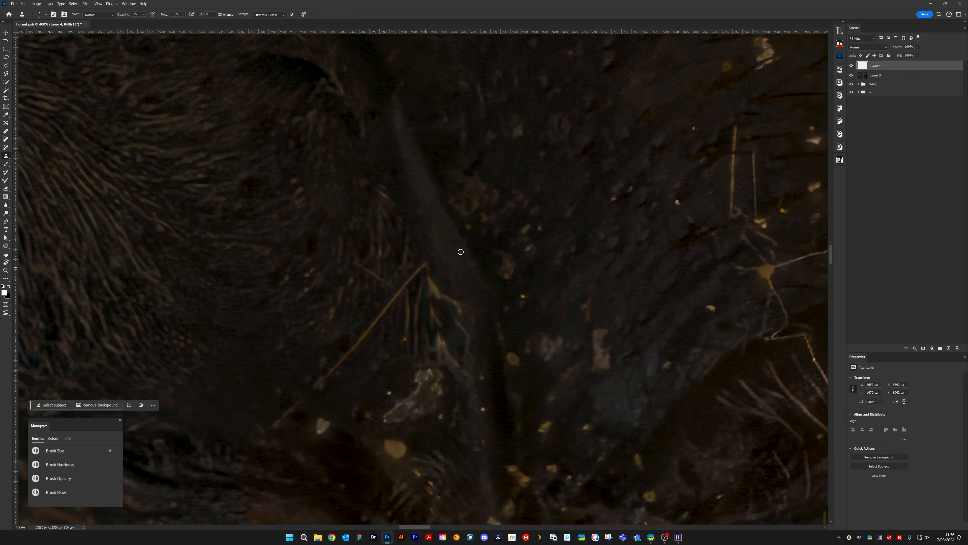
left_click_drag(423, 340, 492, 322)
mouse_move(442, 248)
left_mouse_down()
mouse_move(463, 266)
mouse_move(451, 258)
left_mouse_up()
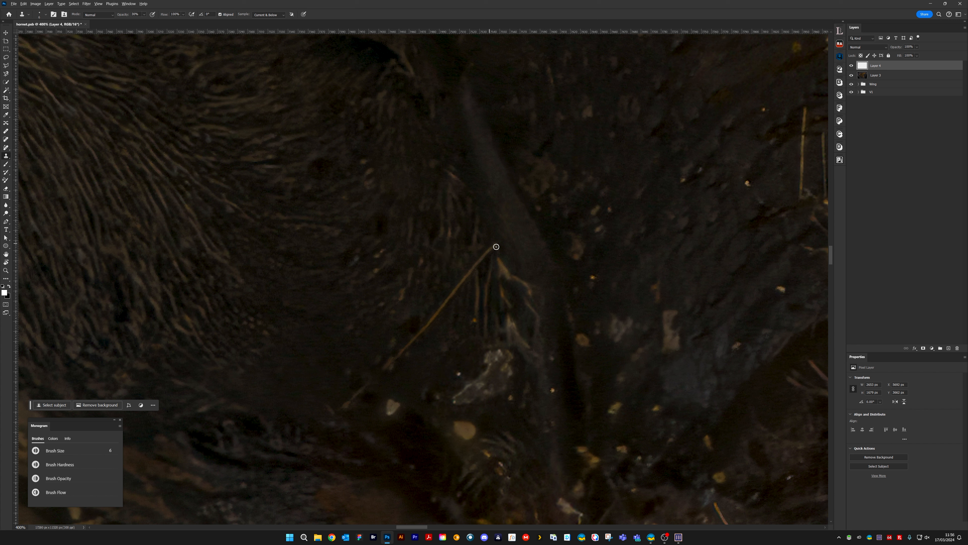
key("8")
mouse_move(494, 245)
left_mouse_down()
mouse_move(471, 266)
mouse_move(489, 251)
left_mouse_up()
left_click_drag(448, 171, 456, 177)
mouse_move(462, 281)
left_mouse_down()
mouse_move(407, 343)
mouse_move(420, 351)
mouse_move(382, 368)
mouse_move(407, 353)
left_mouse_up()
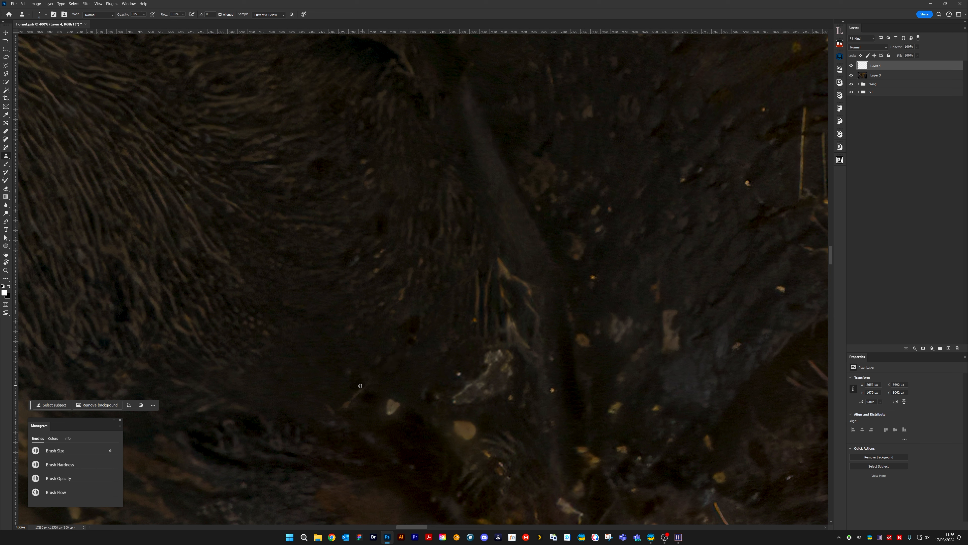
left_click_drag(364, 387, 347, 405)
Clone out the small pale flake below the fur with a larger brush and blend the spot at 40% opacity
key("bracketright")
key("bracketright")
left_click(410, 416, "alt")
mouse_move(394, 406)
left_mouse_down()
mouse_move(397, 417)
mouse_move(384, 402)
mouse_move(384, 424)
mouse_move(418, 422)
left_mouse_up()
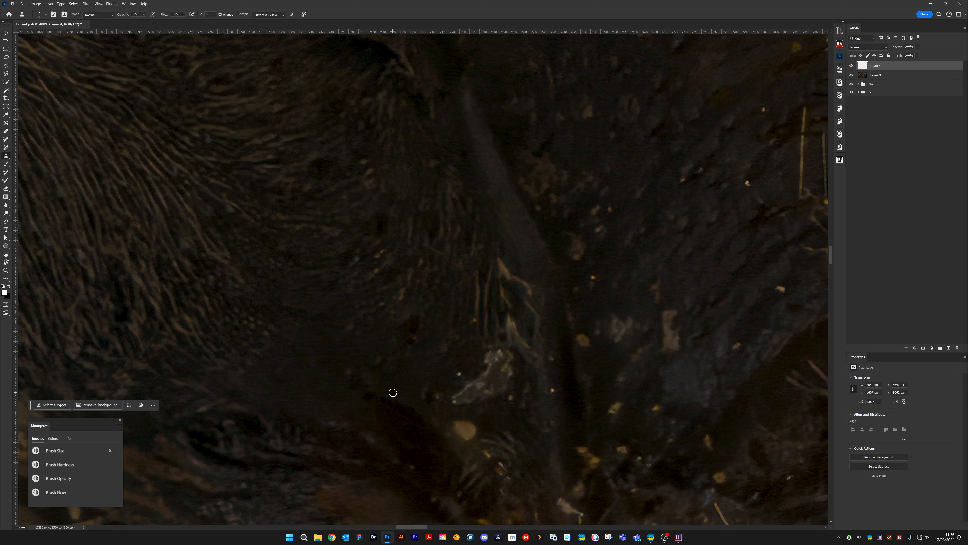
key("bracketright")
left_click(394, 389, "alt")
key("4")
mouse_move(422, 420)
left_mouse_down()
mouse_move(405, 424)
mouse_move(378, 399)
left_mouse_up()
Clone out the small light specks at the fur's lower edge and the orange-brown hair beside the ridge
left_click_drag(447, 339, 518, 320)
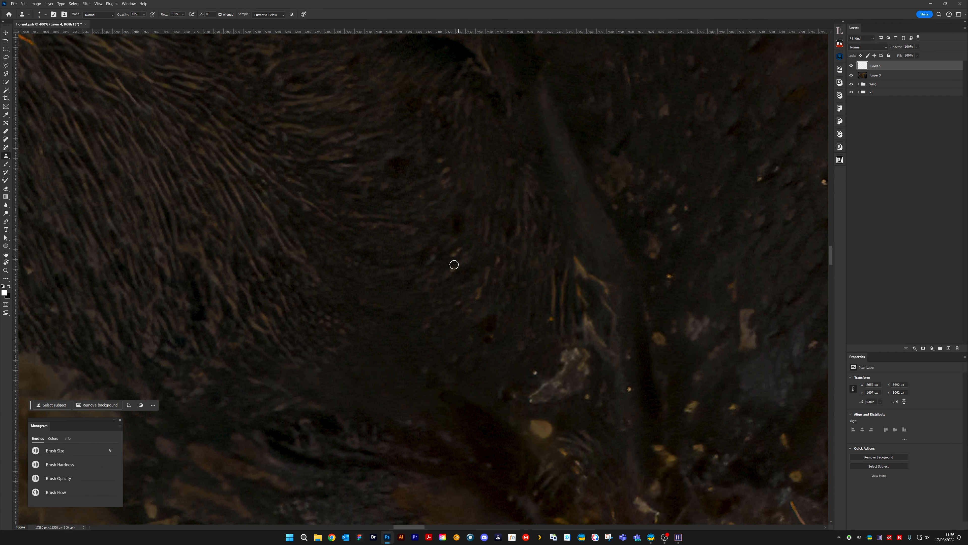
left_click(451, 256)
left_click_drag(438, 256, 430, 257)
left_click(480, 293)
left_click_drag(584, 264, 408, 230)
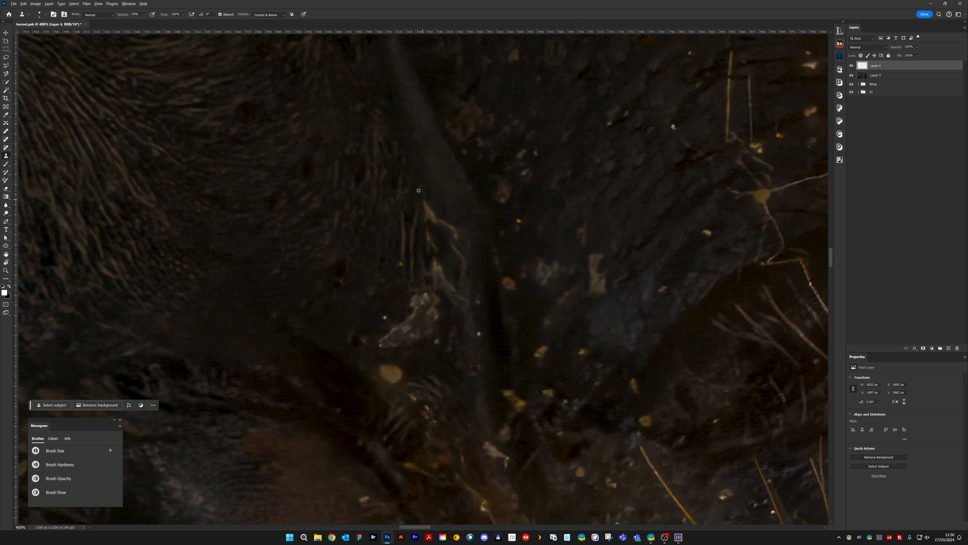
key("bracketleft")
left_click_drag(425, 202, 449, 233)
Clone out the large translucent flake beside the ridge with a size 10 brush at 70% opacity
left_click_drag(195, 220, 382, 303)
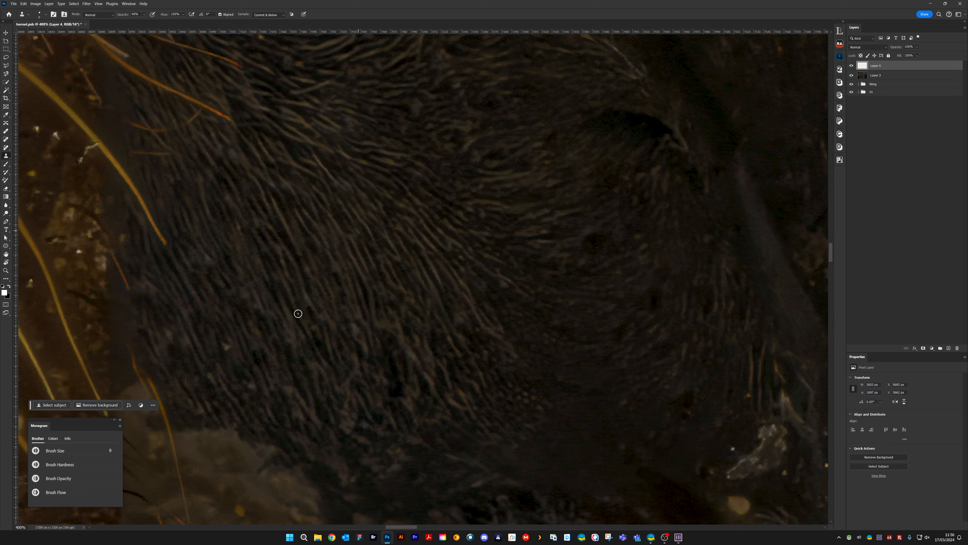
left_click_drag(262, 333, 363, 235)
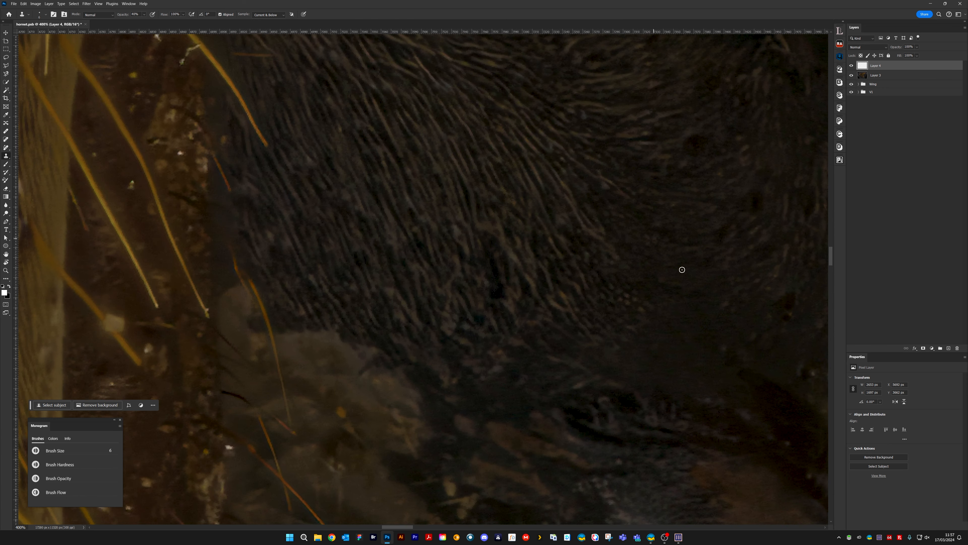
left_click_drag(682, 269, 296, 223)
key("bracketright")
key("bracketright")
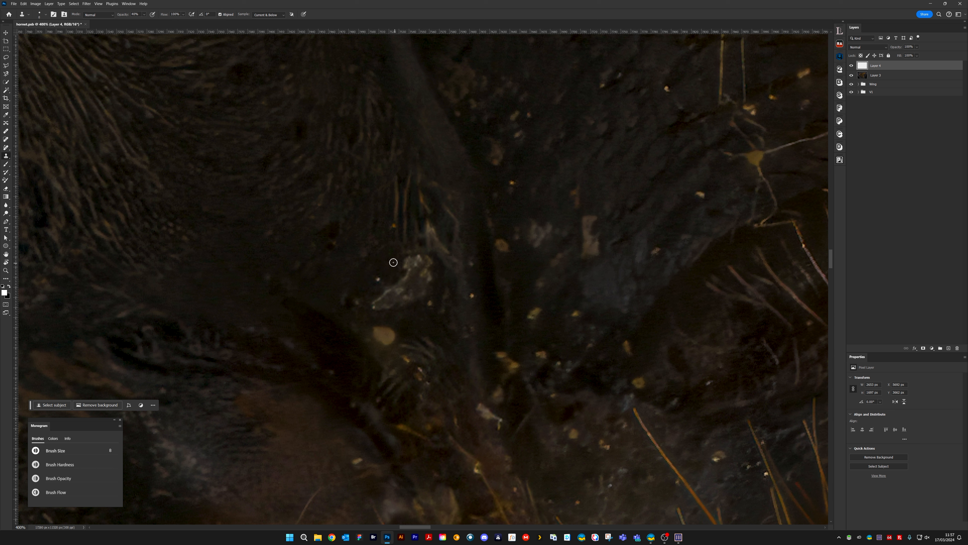
key("bracketleft")
key("bracketleft")
key("bracketleft")
key("bracketright")
key("bracketright")
key("7")
key("bracketright")
key("bracketright")
key("bracketright")
mouse_move(404, 259)
left_mouse_down()
mouse_move(427, 280)
mouse_move(427, 260)
mouse_move(390, 292)
mouse_move(399, 284)
mouse_move(407, 298)
mouse_move(392, 298)
mouse_move(419, 294)
mouse_move(378, 280)
mouse_move(408, 308)
mouse_move(397, 297)
mouse_move(403, 283)
mouse_move(433, 302)
left_mouse_up()
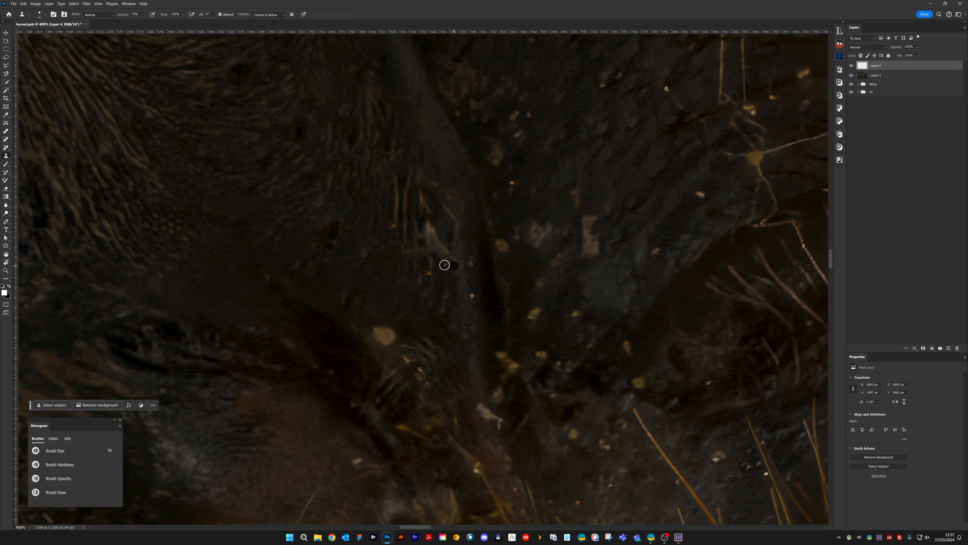
Clone out the thin curved hairs and small orange specks along the ridge with a smaller brush
key("bracketleft")
key("bracketleft")
key("bracketleft")
key("bracketleft")
key("bracketright")
key("bracketright")
left_click_drag(455, 217, 457, 248)
left_click_drag(446, 263, 433, 236)
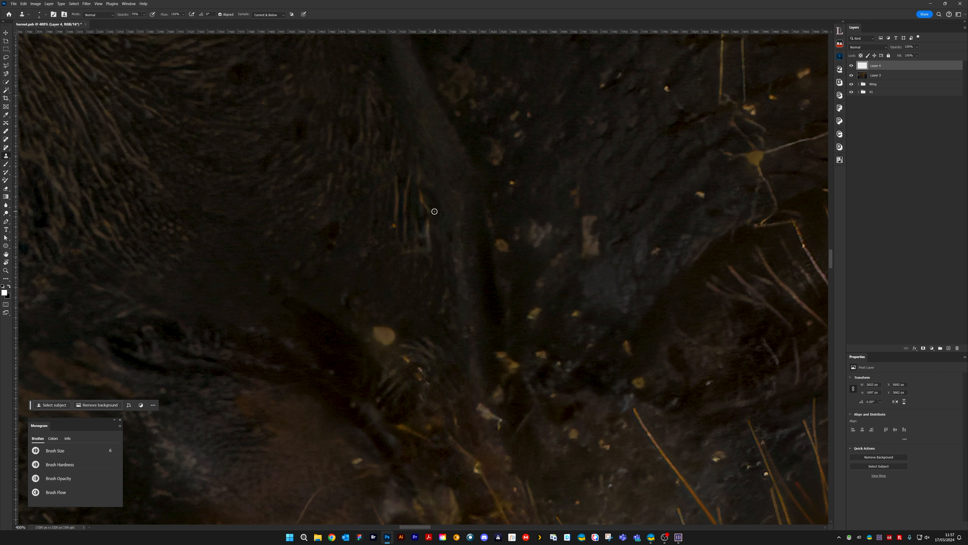
left_click_drag(430, 198, 426, 216)
Clone out the round yellowish flake below the fur and blend its area with a larger brush
left_click(361, 314, "alt")
left_click_drag(383, 335, 388, 329)
left_click(358, 326, "alt")
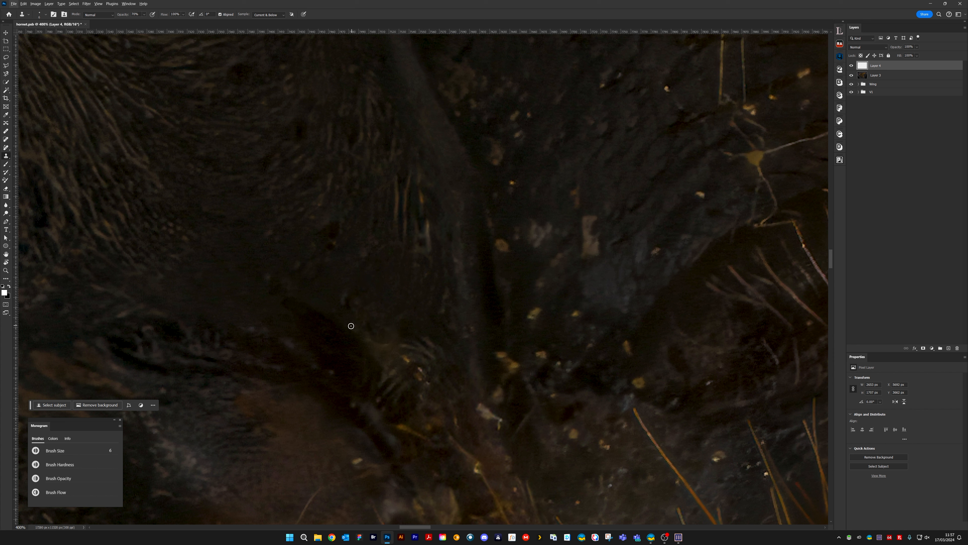
key("]")
key("]")
key("]")
key("]")
key("]")
key("]")
left_click(350, 318, "alt")
left_click_drag(376, 343, 391, 332)
Clone fur texture over the bright strands at the lower end of the fur beside the ridge
key("[")
key("[")
key("[")
key("[")
key("[")
left_click(372, 184, "alt")
left_click_drag(424, 223, 424, 253)
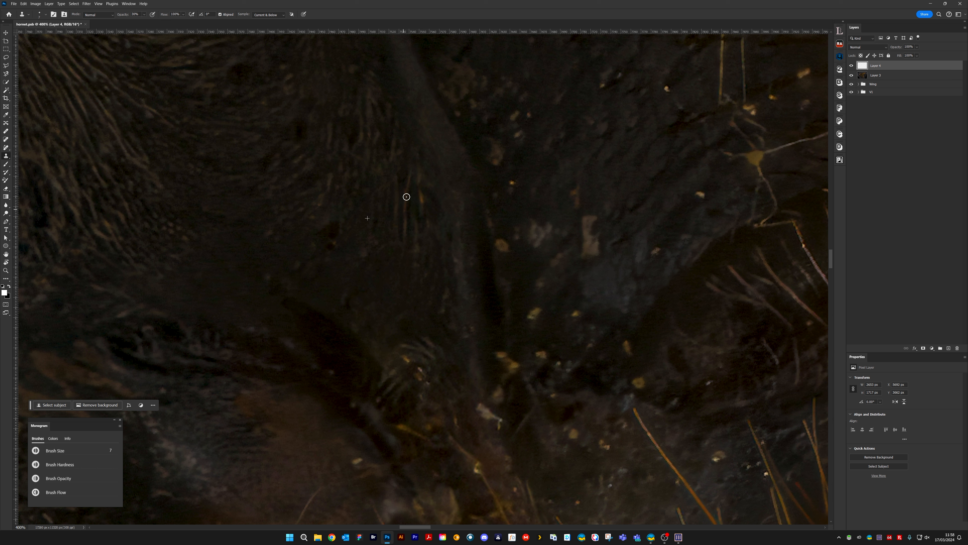
mouse_move(406, 197)
left_mouse_down()
mouse_move(402, 214)
mouse_move(421, 190)
mouse_move(417, 179)
mouse_move(405, 246)
mouse_move(415, 263)
left_mouse_up()
mouse_move(455, 290)
left_mouse_down()
mouse_move(460, 272)
mouse_move(452, 280)
mouse_move(437, 260)
left_mouse_up()
Clone dark texture over the area between the fur's lower end and the ridge with a size 10 brush at 70% opacity
key("bracketright")
key("bracketright")
key("bracketright")
left_click(348, 191, "alt")
key("7")
mouse_move(394, 266)
left_mouse_down()
mouse_move(386, 269)
mouse_move(406, 280)
mouse_move(438, 272)
mouse_move(412, 291)
mouse_move(386, 282)
mouse_move(446, 297)
left_mouse_up()
left_click(302, 203, "alt")
Clone out the round yellow flake and the small orange speck on the far side of the ridge
mouse_move(511, 300)
left_mouse_down()
mouse_move(488, 298)
mouse_move(423, 361)
left_mouse_up()
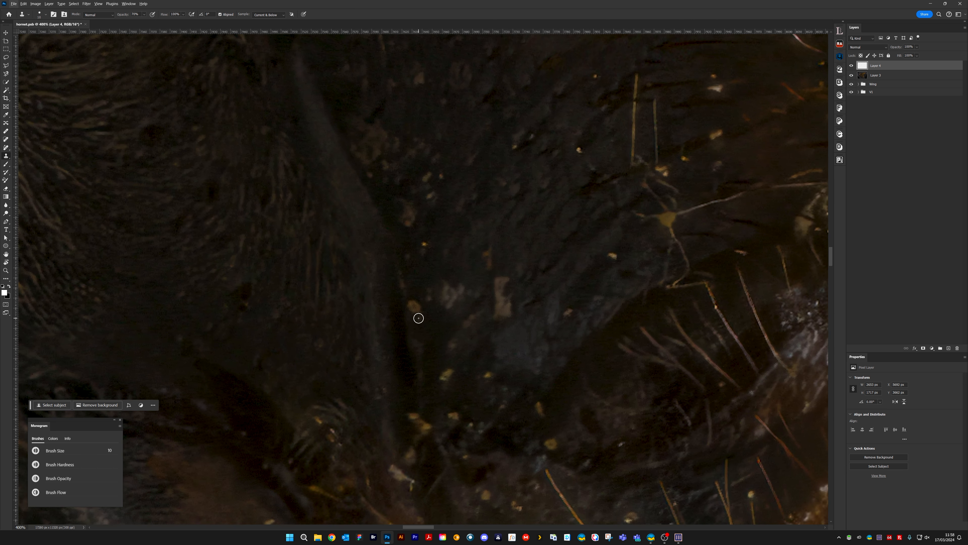
key("bracketleft")
key("bracketleft")
key("bracketleft")
key("bracketleft")
key("bracketleft")
key("bracketright")
left_click(418, 322, "alt")
left_click_drag(415, 310, 415, 301)
left_click(425, 243)
Clone out the small scattered specks across the dark textured plate beside the ridge
left_click_drag(476, 205, 430, 339)
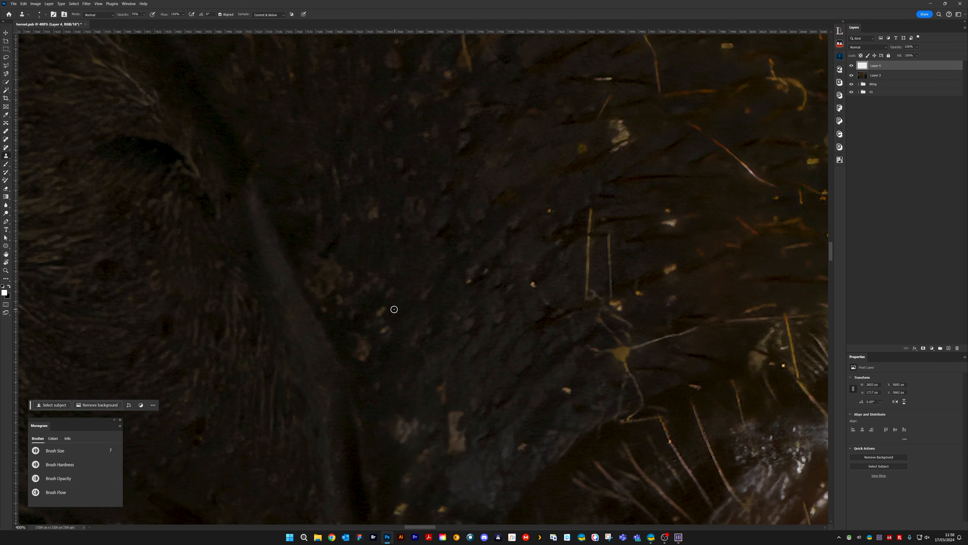
left_click(383, 307)
left_click(382, 330)
left_click(466, 284)
left_click_drag(568, 256, 522, 152)
left_click(520, 287)
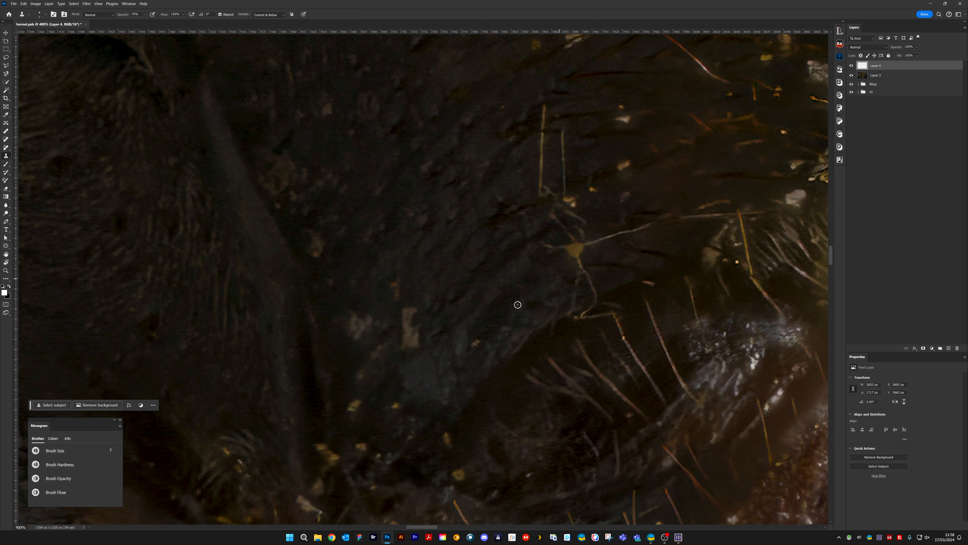
left_click(476, 343)
left_click(478, 342)
Clone out the rectangular tan flake and the pale patch next to it on the dark plate
mouse_move(415, 291)
left_mouse_down()
mouse_move(468, 268)
mouse_move(473, 308)
mouse_move(464, 297)
mouse_move(462, 319)
mouse_move(474, 294)
left_mouse_up()
key("bracketright")
key("bracketright")
left_click(476, 256, "alt")
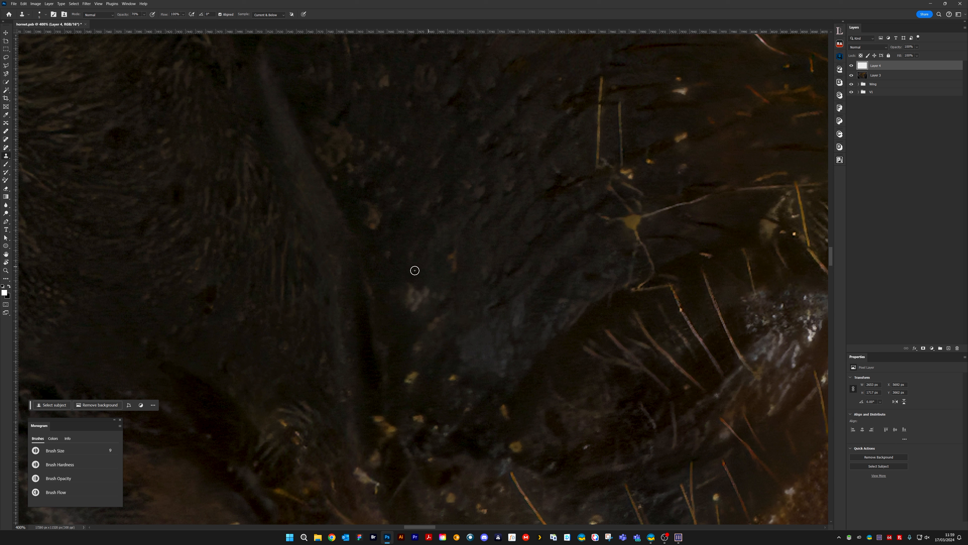
left_click(406, 254, "alt")
mouse_move(411, 292)
left_mouse_down()
mouse_move(406, 306)
mouse_move(420, 303)
left_mouse_up()
key("bracketright")
left_click(413, 277, "alt")
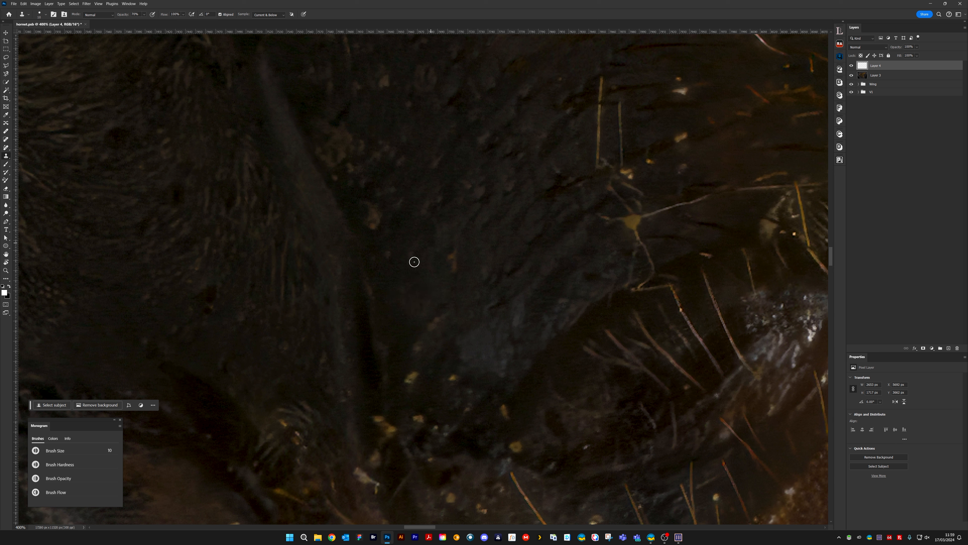
left_click(394, 231, "alt")
Clone out the yellowish specks on the lower part of the dark plate with a slightly smaller brush
key("[")
left_click(407, 366, "alt")
left_click_drag(408, 379, 414, 374)
Clone out the cluster of yellow flakes and the pale flake at the base of the ridge
scroll(460, 283, "down", 5)
scroll(461, 284, "left", 1)
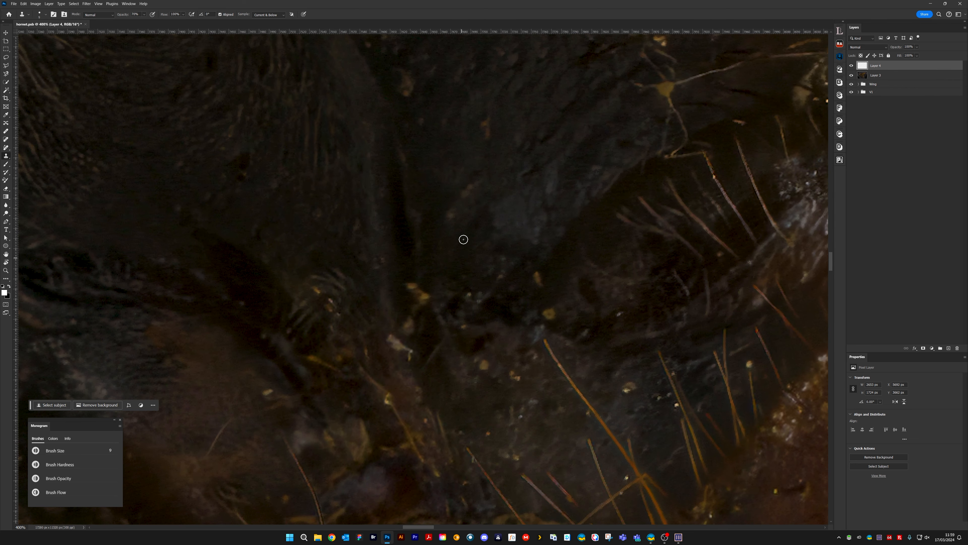
mouse_move(410, 261)
left_mouse_down()
mouse_move(411, 288)
mouse_move(425, 295)
mouse_move(406, 328)
mouse_move(435, 271)
mouse_move(425, 288)
left_mouse_up()
left_click(414, 303, "alt")
left_click(402, 314, "alt")
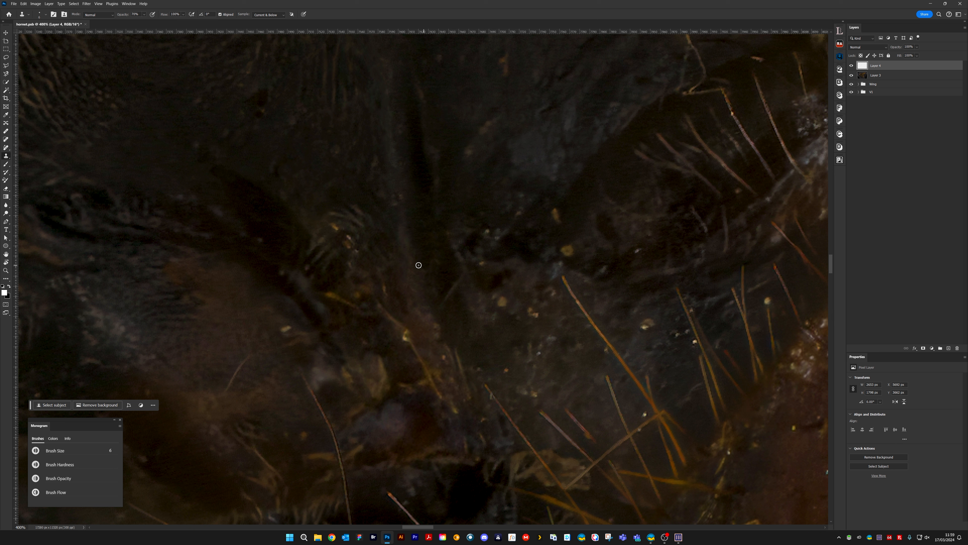
Clone out the yellow specks along the lower dark edge of the plate
left_click(563, 202, "alt")
left_click(556, 210)
left_click(572, 238, "alt")
left_click(567, 253)
left_click_drag(557, 254, 497, 246)
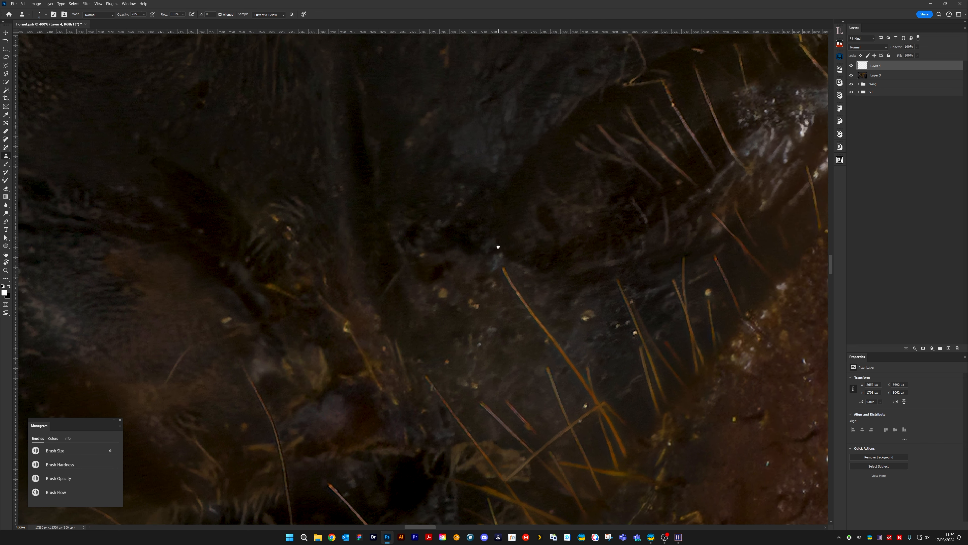
left_click(428, 257)
left_click(419, 256)
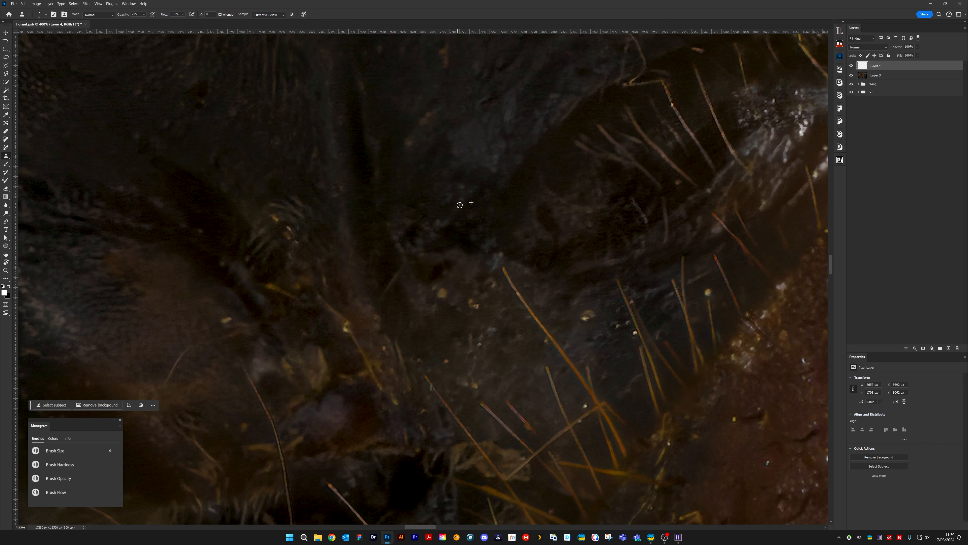
Clone out the small marks on the dark plate and the upper tip of the thin upright hair
left_click_drag(475, 164, 458, 314)
left_click(390, 281, "alt")
left_click_drag(389, 293, 392, 296)
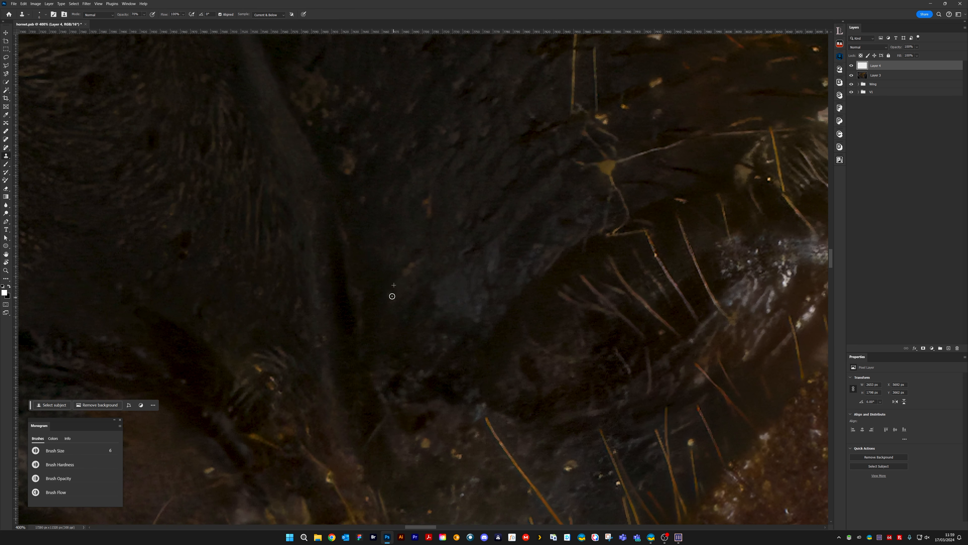
left_click_drag(580, 169, 382, 382)
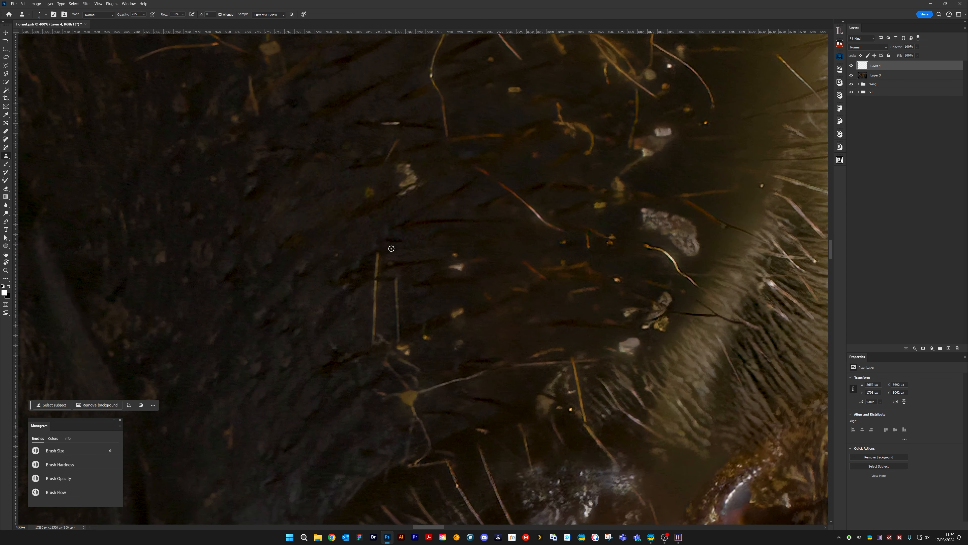
left_click(355, 285, "alt")
left_click_drag(375, 274, 379, 262)
Clone out the pale flake, the yellowish speck and the short white bristle on the dark plate
left_click(388, 248, "alt")
left_click(455, 254)
left_click(458, 267)
left_click(460, 253, "alt")
left_click(367, 191)
key("bracketleft")
left_click_drag(377, 122, 411, 122)
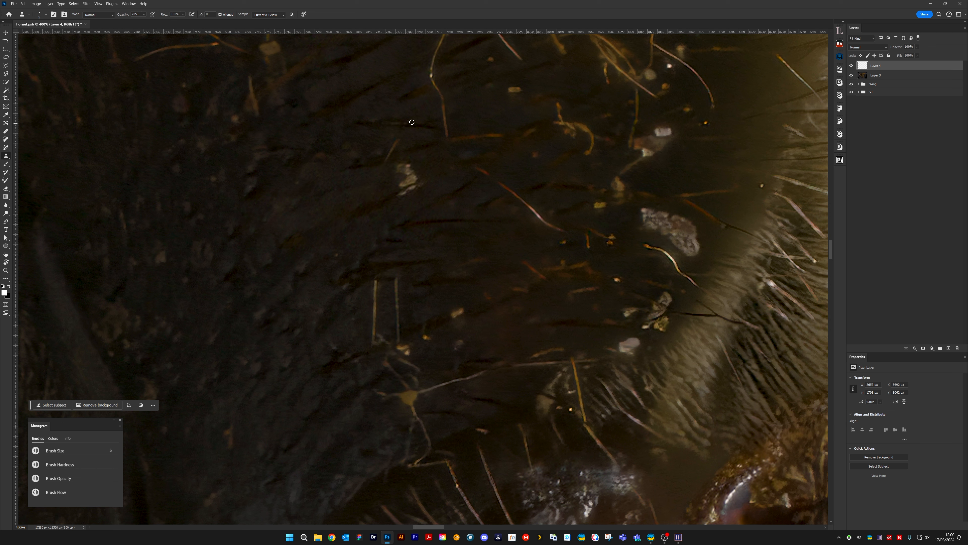
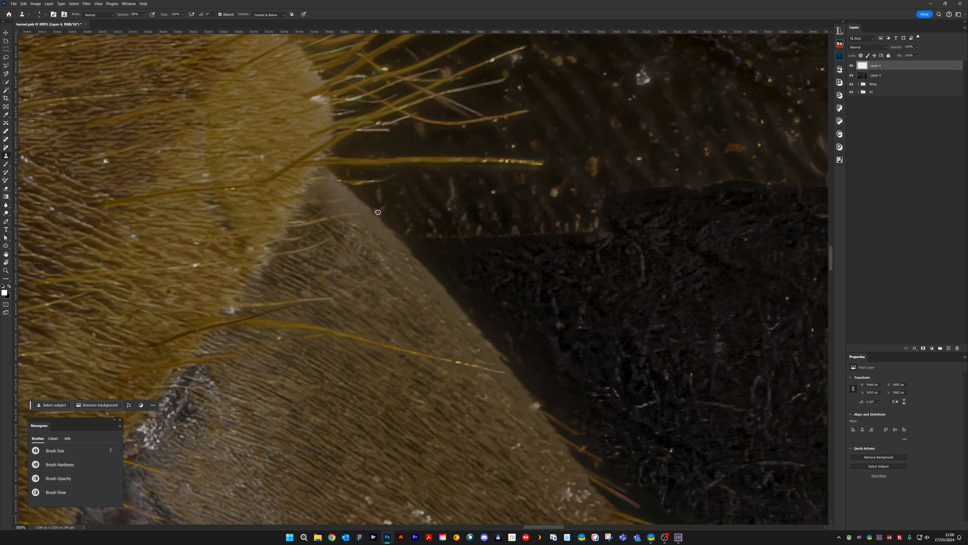
Clone out the pale specks along the upper diagonal edge of the brown striped plate
left_click_drag(437, 307, 367, 239)
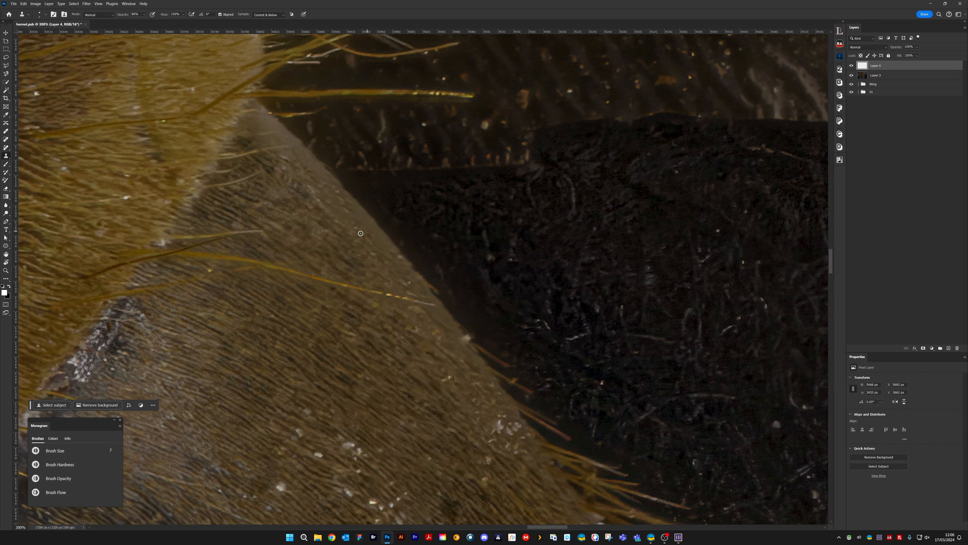
left_click(354, 227)
left_click(376, 237)
left_click_drag(380, 236, 393, 250)
mouse_move(318, 167)
left_mouse_down()
mouse_move(298, 153)
mouse_move(332, 186)
left_mouse_up()
Clone out the small pale specks on the brown plate just inside its diagonal edge
mouse_move(297, 154)
left_mouse_down()
mouse_move(343, 270)
mouse_move(333, 266)
mouse_move(354, 267)
mouse_move(320, 260)
left_mouse_up()
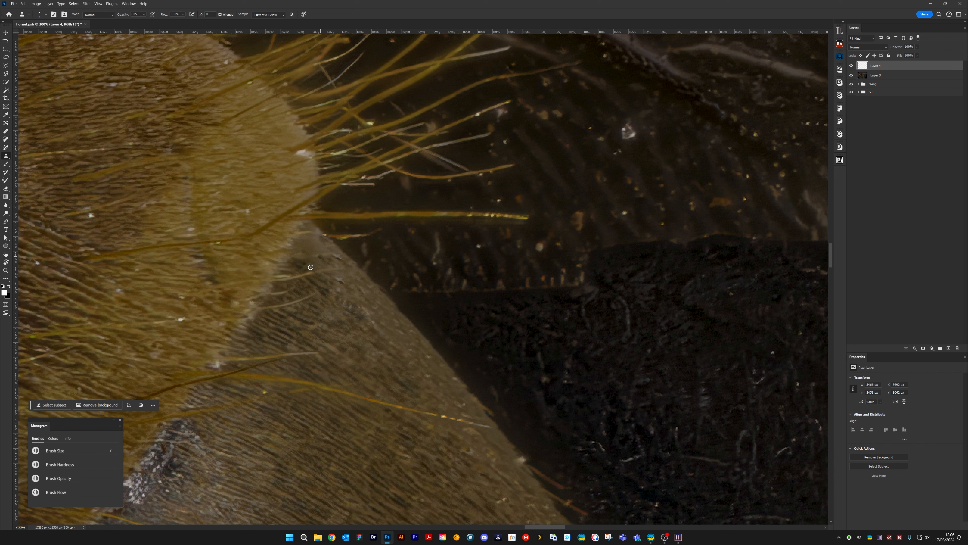
key("alt")
left_click_drag(403, 310, 397, 286)
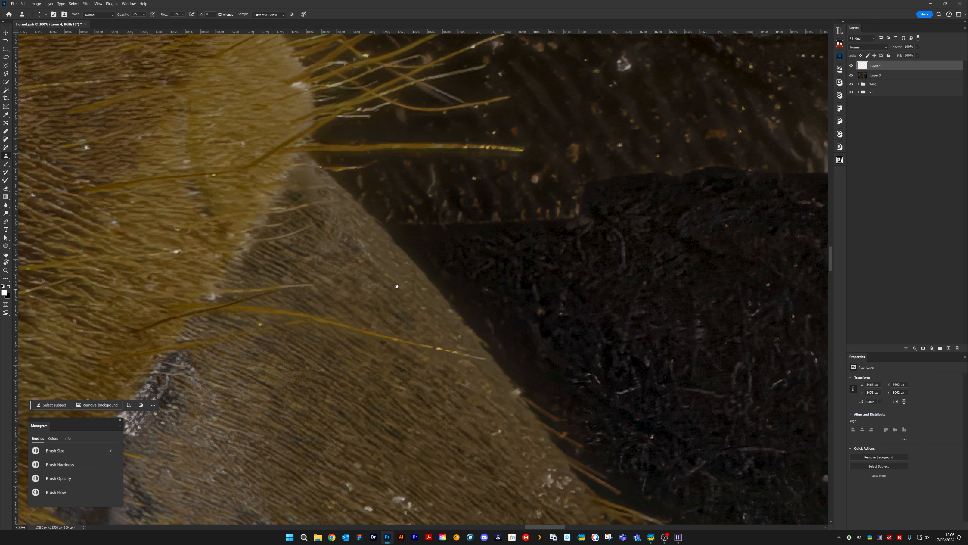
left_click(394, 272, "alt")
left_click(406, 281)
left_click(405, 264)
Clone out the scattered white flakes on the middle of the brown striped plate
left_click_drag(493, 336, 399, 224)
mouse_move(431, 280)
left_mouse_down()
mouse_move(397, 256)
mouse_move(419, 264)
left_mouse_up()
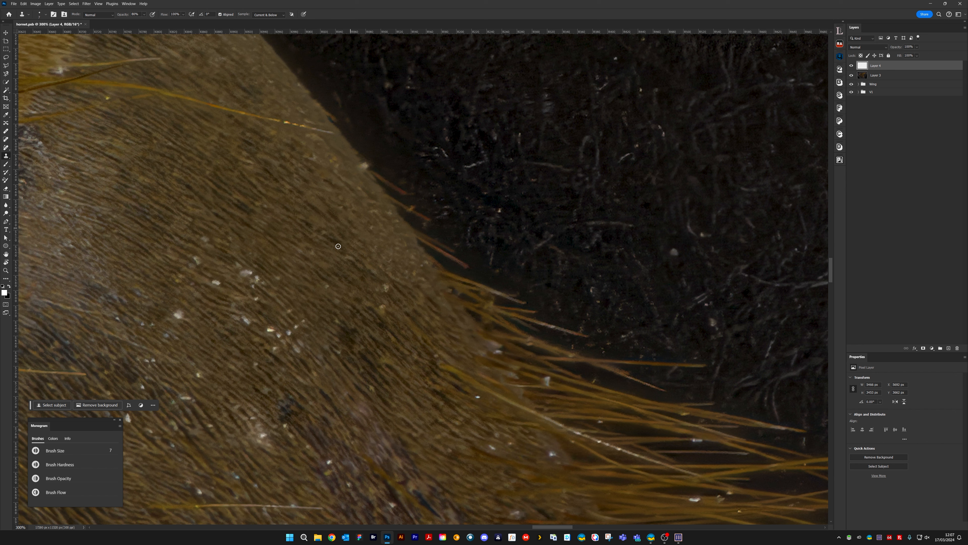
mouse_move(248, 259)
left_mouse_down()
mouse_move(415, 190)
mouse_move(412, 229)
mouse_move(431, 243)
mouse_move(412, 235)
mouse_move(434, 248)
mouse_move(417, 251)
left_mouse_up()
left_click(422, 220, "alt")
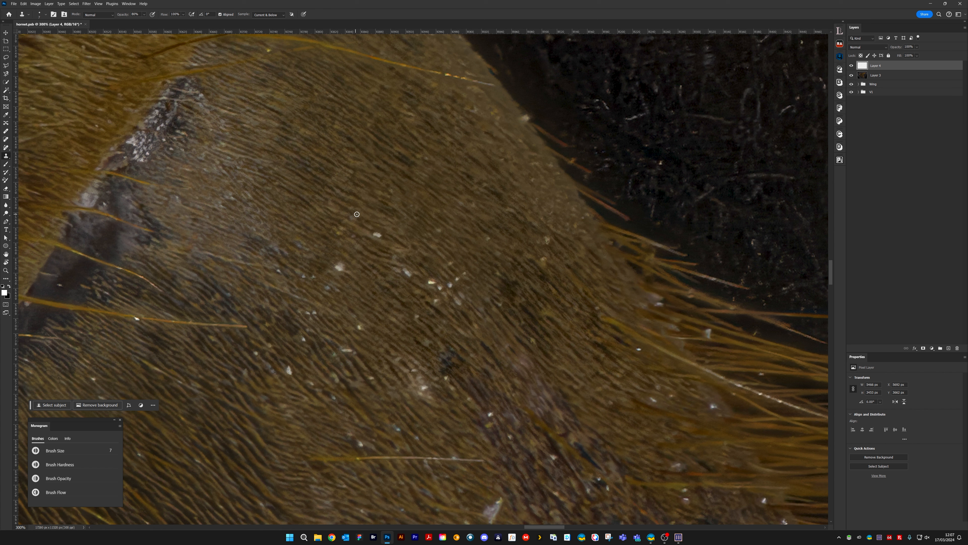
left_click(376, 234)
left_click(339, 266)
left_click(284, 272)
left_click(306, 277)
left_click(312, 276)
Clone out the light specks between the plate's centre and its bristly edge
left_click(406, 273)
left_click(465, 273)
left_click(438, 230)
left_click(491, 239)
left_click(547, 240)
left_click(543, 259)
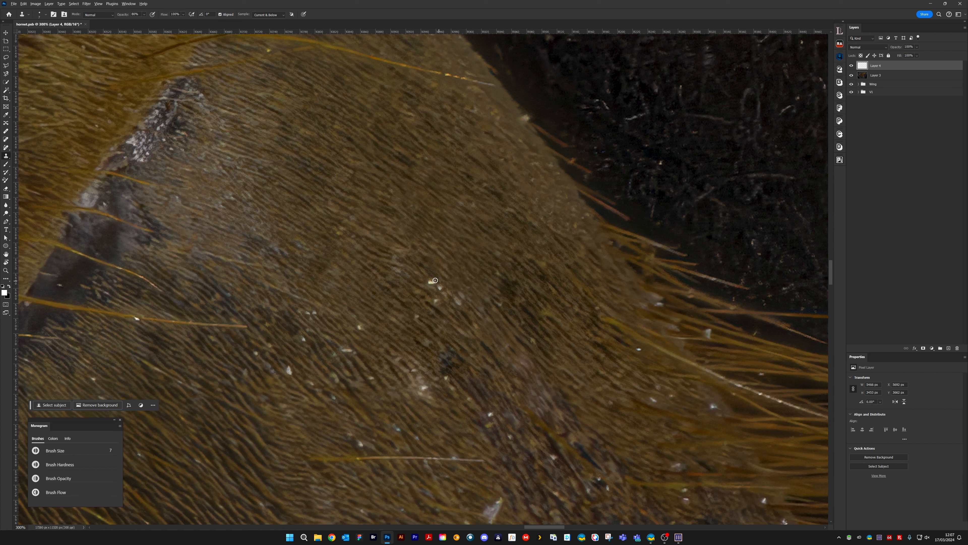
Clone out the remaining white flake cluster and the bright patch beside the purplish strip
mouse_move(435, 280)
left_mouse_down()
mouse_move(501, 248)
mouse_move(457, 298)
mouse_move(450, 291)
mouse_move(467, 296)
mouse_move(430, 301)
mouse_move(422, 291)
mouse_move(439, 303)
left_mouse_up()
left_click_drag(359, 326, 365, 332)
mouse_move(306, 276)
left_mouse_down()
mouse_move(413, 241)
mouse_move(381, 249)
left_mouse_up()
left_click_drag(423, 278, 413, 278)
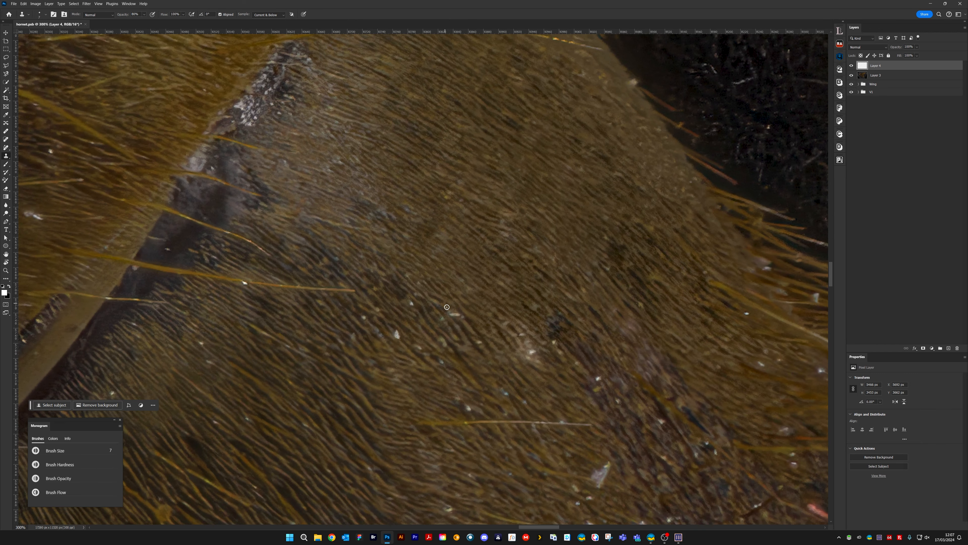
left_click_drag(449, 312, 463, 318)
mouse_move(523, 334)
left_mouse_down()
mouse_move(535, 358)
mouse_move(526, 341)
mouse_move(555, 343)
left_mouse_up()
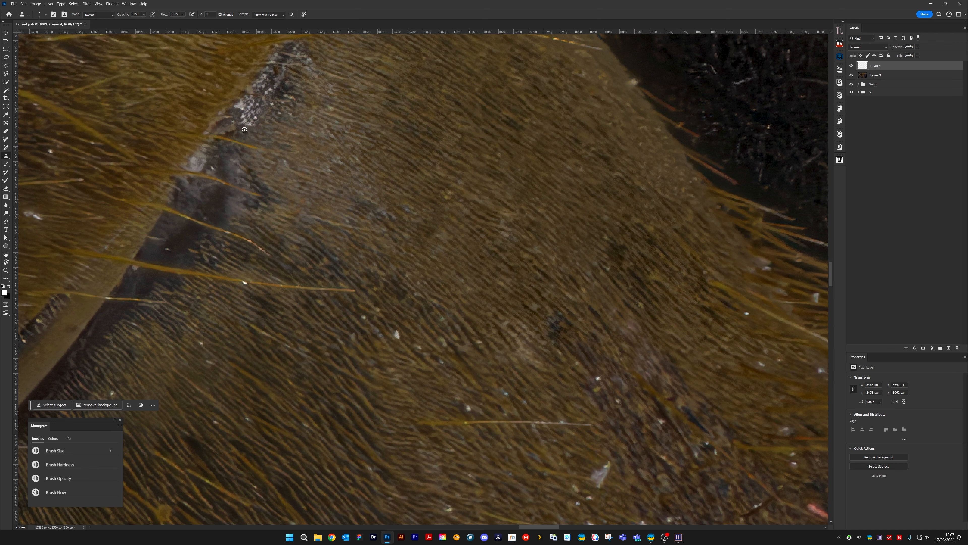
Clone out the white glint on the long yellow bristle and the white speck on the purplish strip
mouse_move(400, 346)
left_mouse_down()
mouse_move(449, 323)
mouse_move(442, 304)
left_mouse_up()
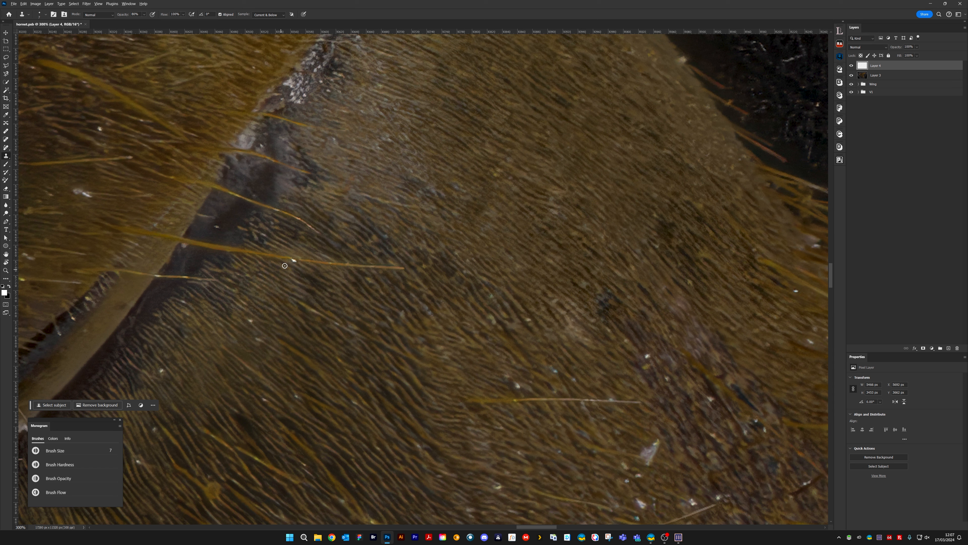
left_click(294, 263)
left_click_drag(652, 350, 458, 303)
left_click(455, 307)
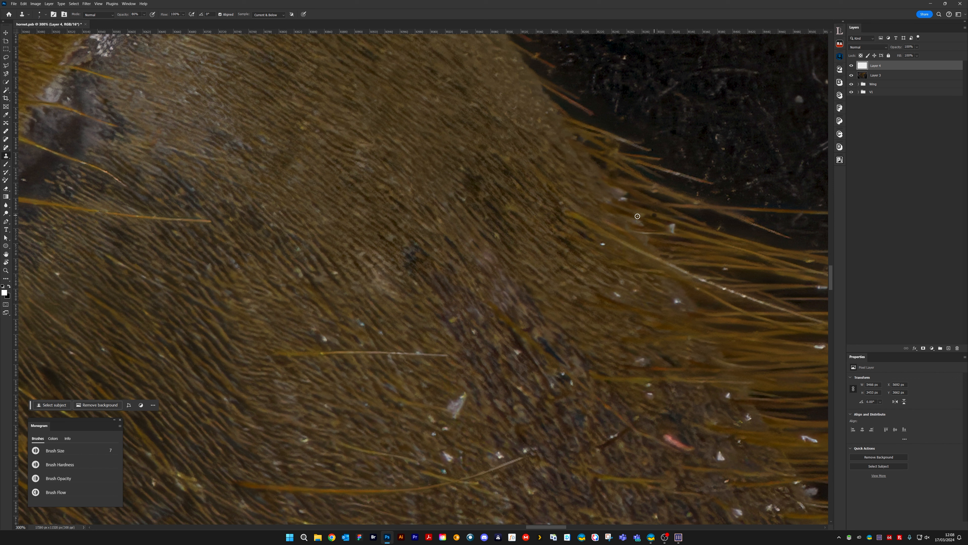
Clone out the white specks at the base of the bristles along the plate's edge
left_click(604, 244)
left_click(614, 288)
left_click_drag(614, 288, 448, 290)
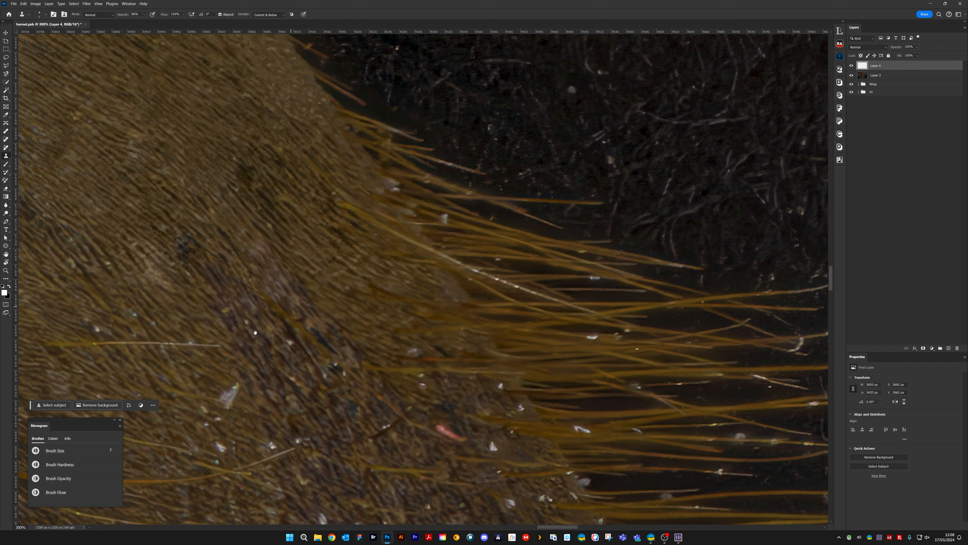
Clone out the white triangular flake beside the purplish strip
left_click_drag(251, 321, 479, 279)
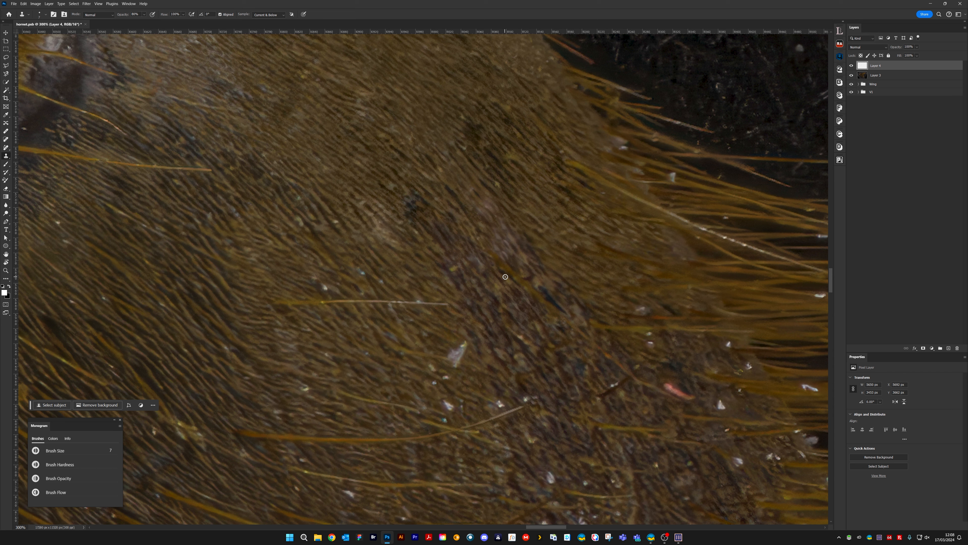
mouse_move(464, 346)
left_mouse_down()
mouse_move(454, 353)
mouse_move(469, 360)
mouse_move(434, 366)
mouse_move(447, 378)
left_mouse_up()
left_click(435, 382)
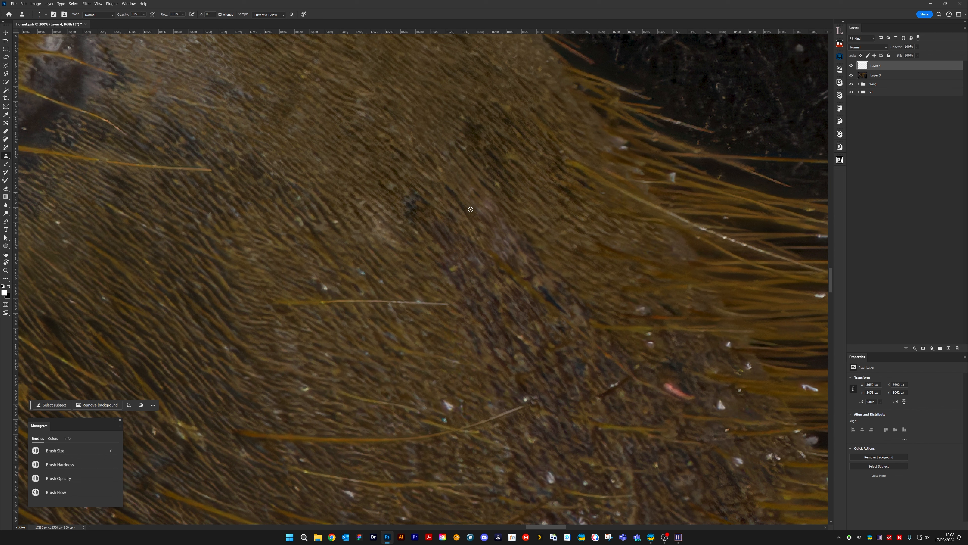
Clone out the small white and coloured specks above and below the long pale bristle
left_click(326, 287)
left_click(316, 278)
left_click(363, 272)
left_click(381, 282)
scroll(385, 225, "down", 3)
left_click(479, 300)
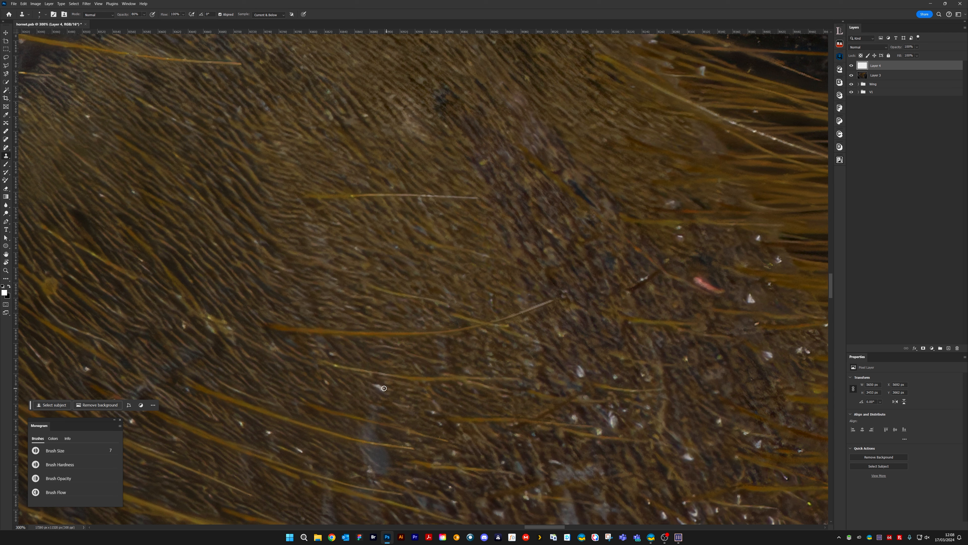
Clone out the white flake on the rough lower strip and the light speck beside the yellow patch
scroll(396, 317, "right", 5)
scroll(396, 318, "down", 1)
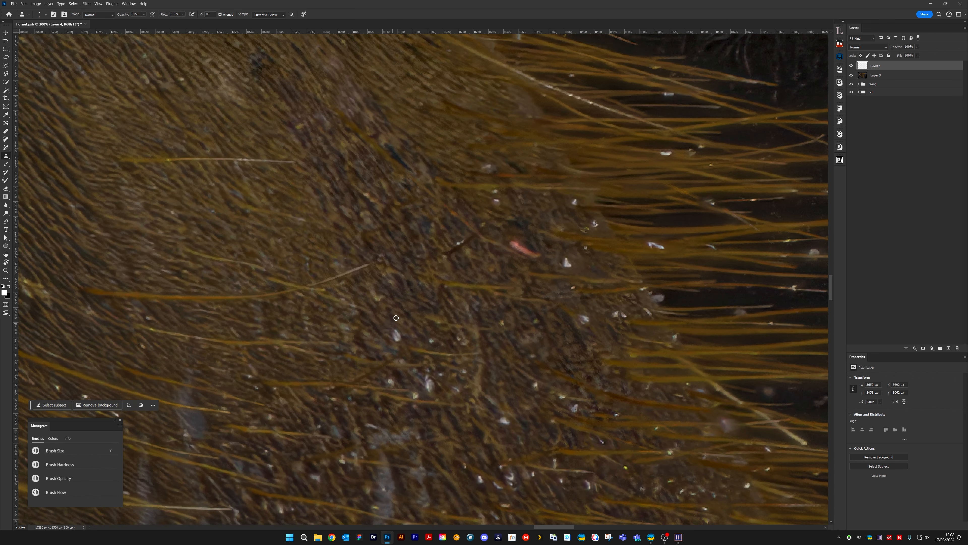
left_click_drag(399, 334, 401, 332)
left_click(431, 339)
scroll(463, 340, "left", 11)
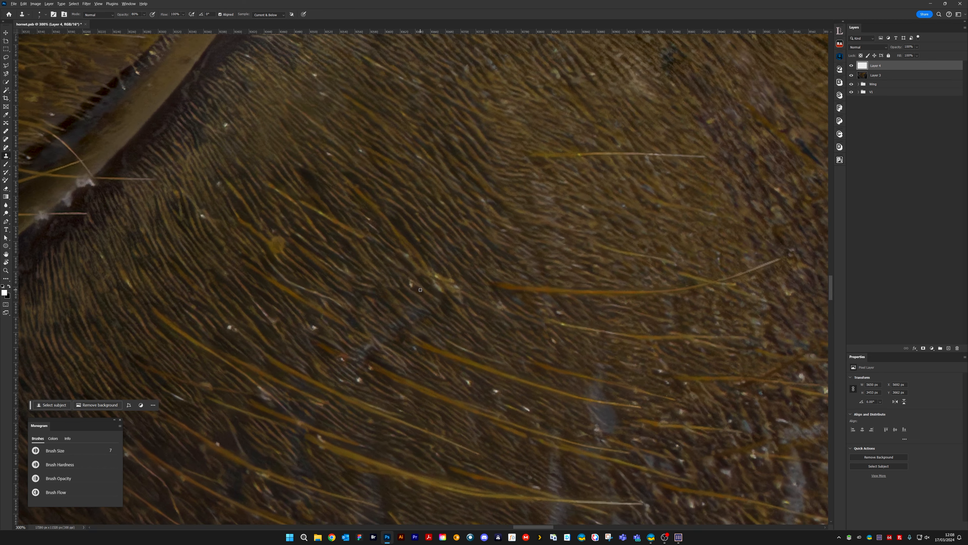
left_click(410, 283)
Clone out the pale speck below the light ridge and the mark in the dark recess beside it
scroll(370, 165, "up", 4)
scroll(378, 201, "left", 2)
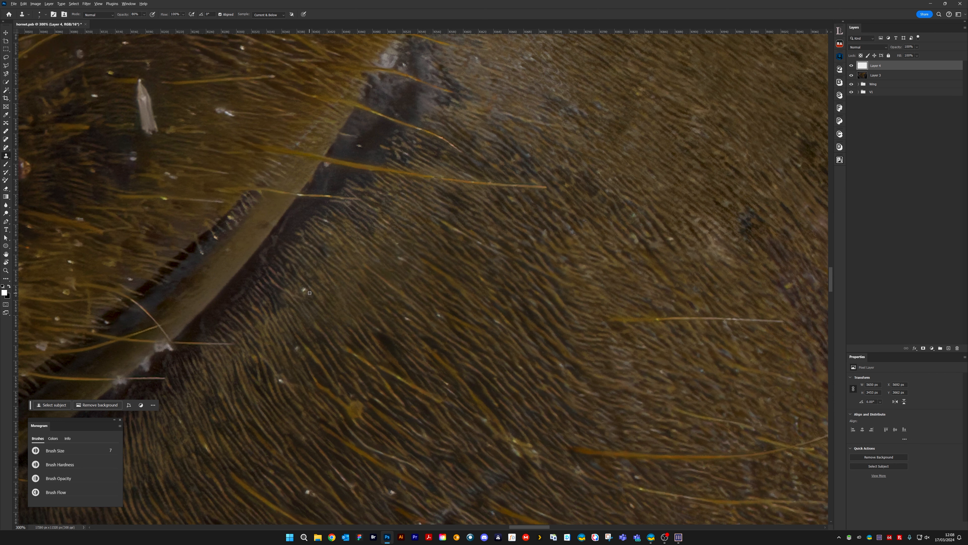
scroll(404, 281, "up", 5)
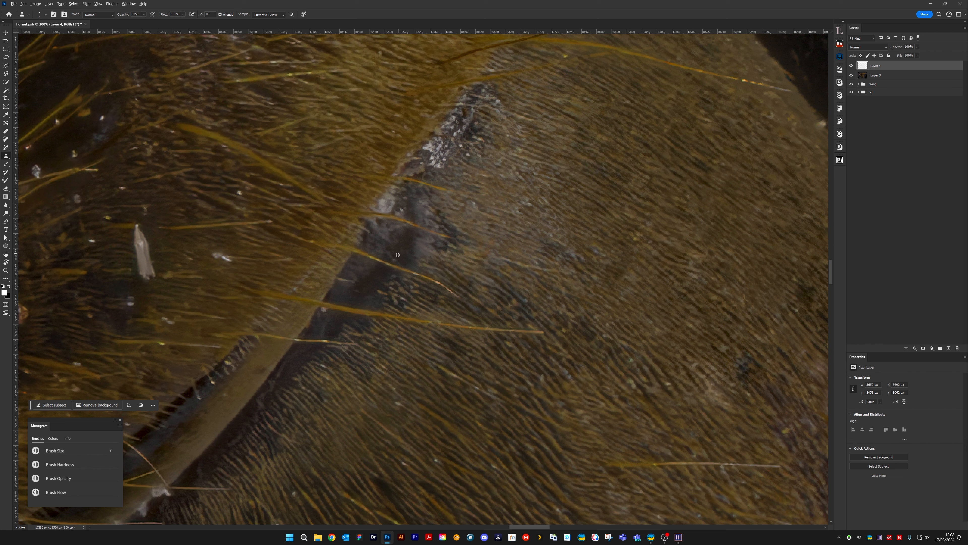
left_click(397, 255, "alt")
left_click_drag(395, 258, 399, 258)
Clone out the curled white fibre and the white flake in the dark groove along the ridge
left_click_drag(321, 340, 427, 237)
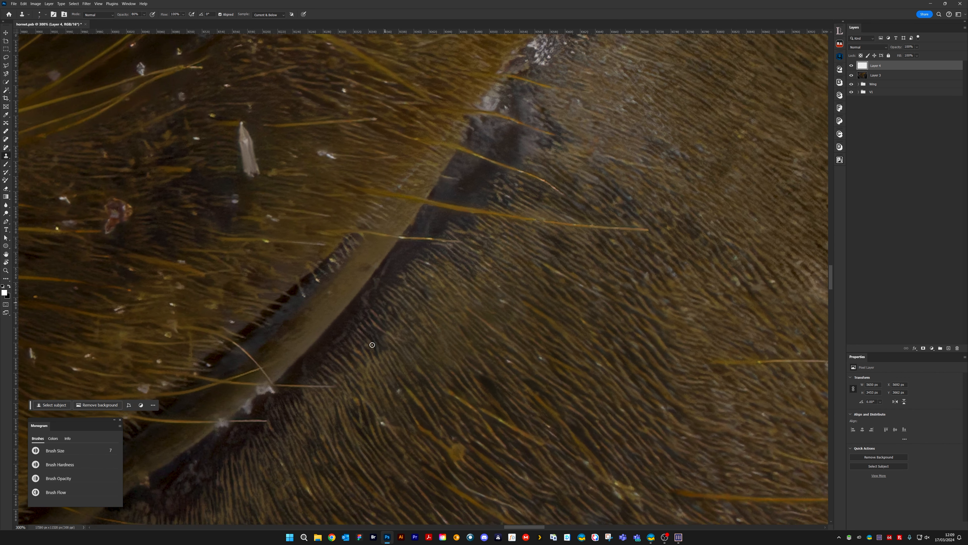
mouse_move(389, 433)
left_mouse_down()
mouse_move(422, 343)
mouse_move(390, 308)
mouse_move(656, 250)
left_mouse_up()
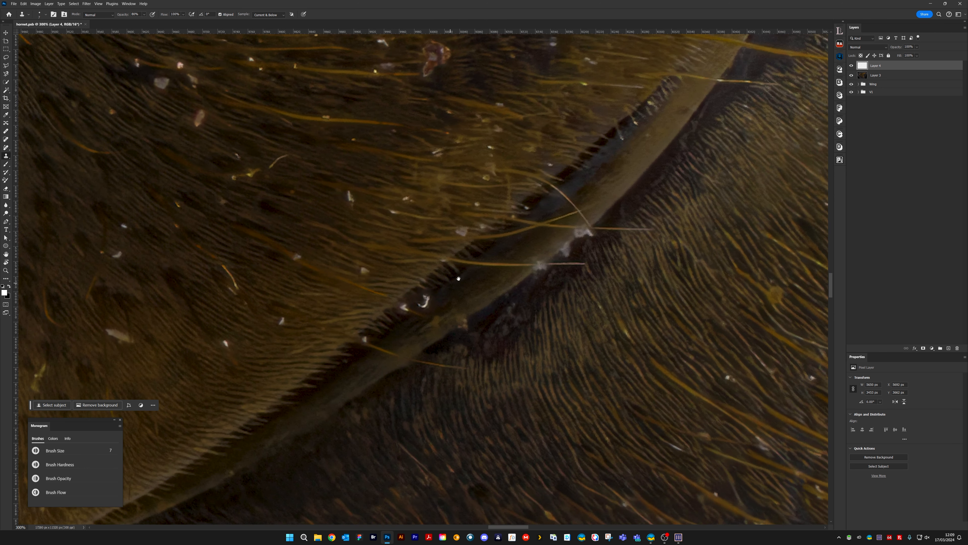
mouse_move(432, 284)
left_mouse_down()
mouse_move(467, 303)
mouse_move(447, 309)
mouse_move(459, 323)
mouse_move(470, 318)
left_mouse_up()
left_click(476, 307, "alt")
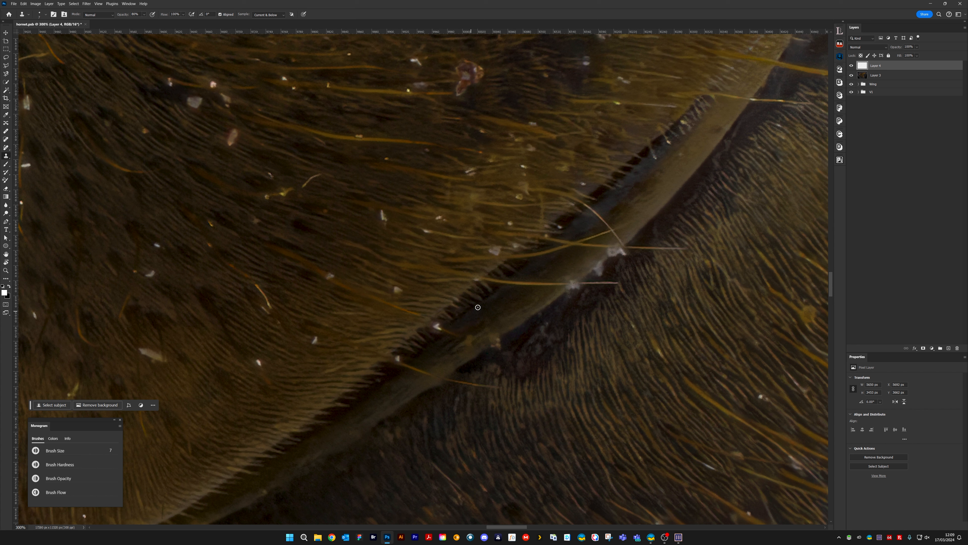
left_click(454, 314)
Clone out the white specks on the brown plate just above the fringe bordering the groove
key("space")
left_click_drag(423, 353, 535, 282)
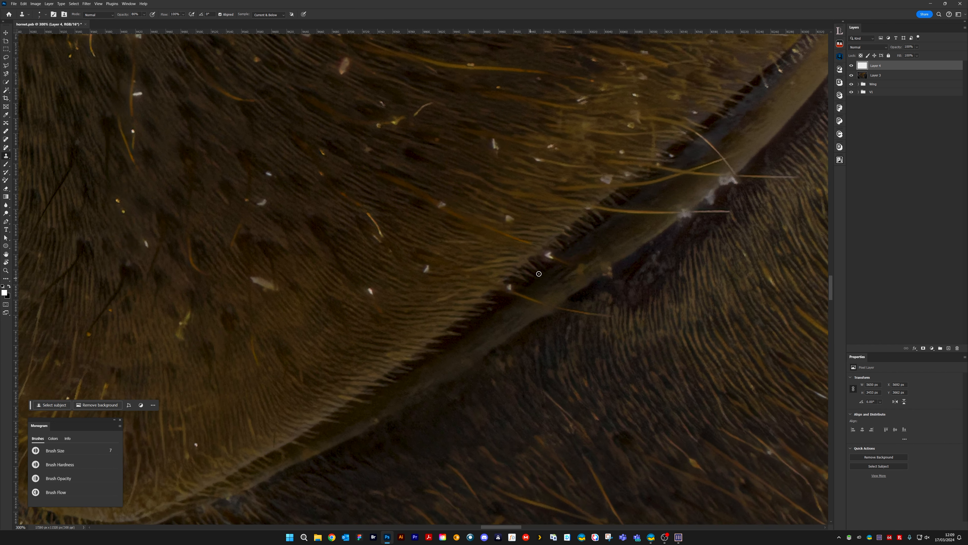
left_click_drag(409, 371, 587, 265)
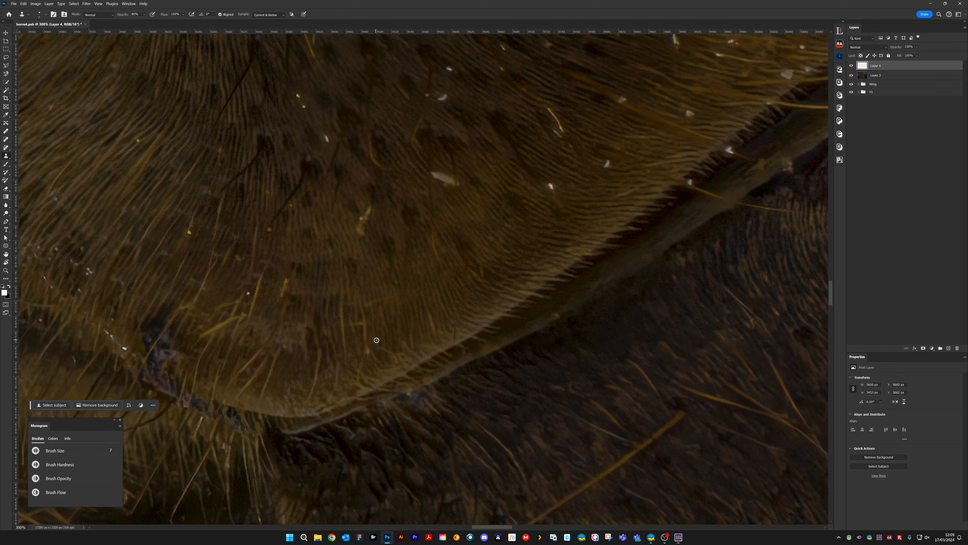
key("space")
left_click_drag(519, 246, 377, 423)
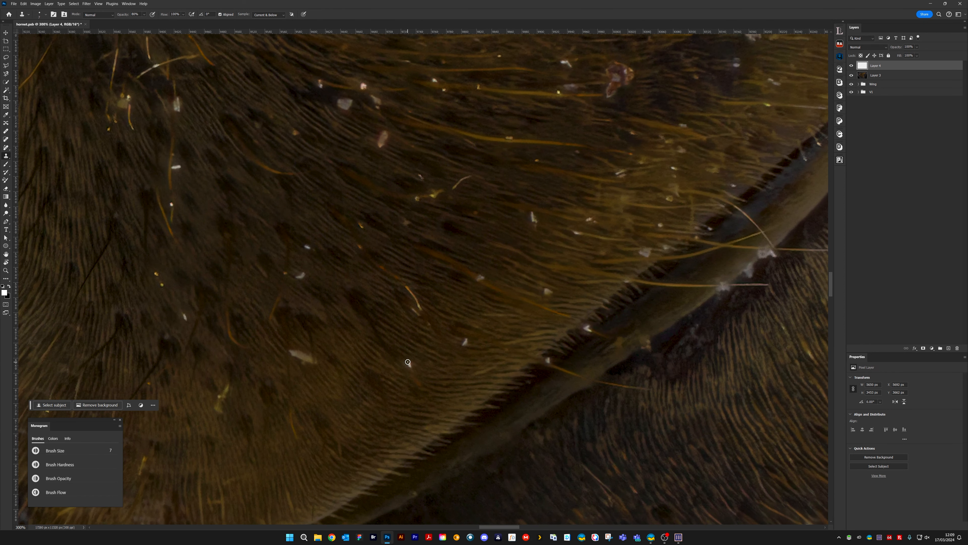
left_click(499, 321, "alt")
left_click(465, 343)
left_click_drag(465, 339, 461, 345)
mouse_move(545, 289)
left_mouse_down()
mouse_move(556, 292)
mouse_move(455, 355)
left_mouse_up()
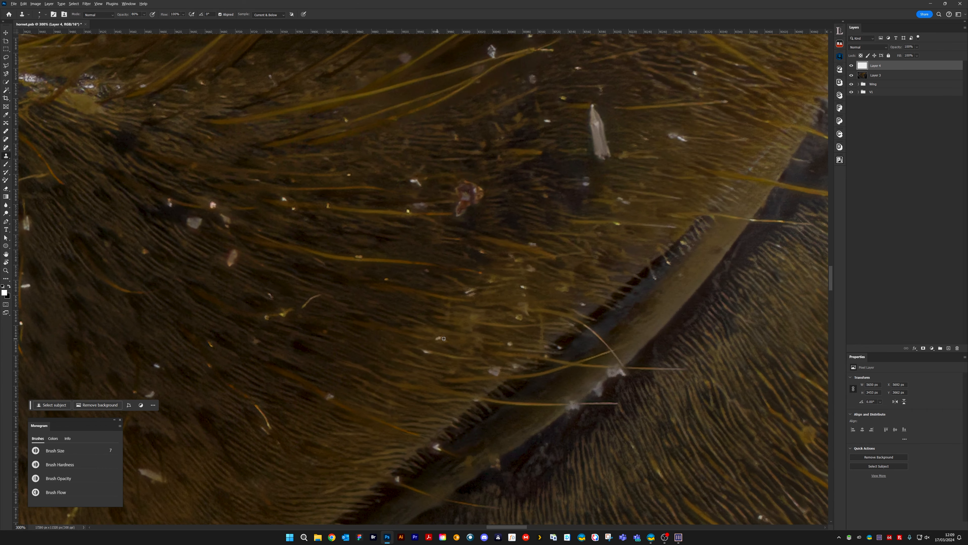
Clone out the long white flake and restore the yellow bristle that crosses above it
scroll(511, 359, "right", 2)
mouse_move(524, 295)
left_mouse_down()
mouse_move(443, 347)
mouse_move(434, 331)
left_mouse_up()
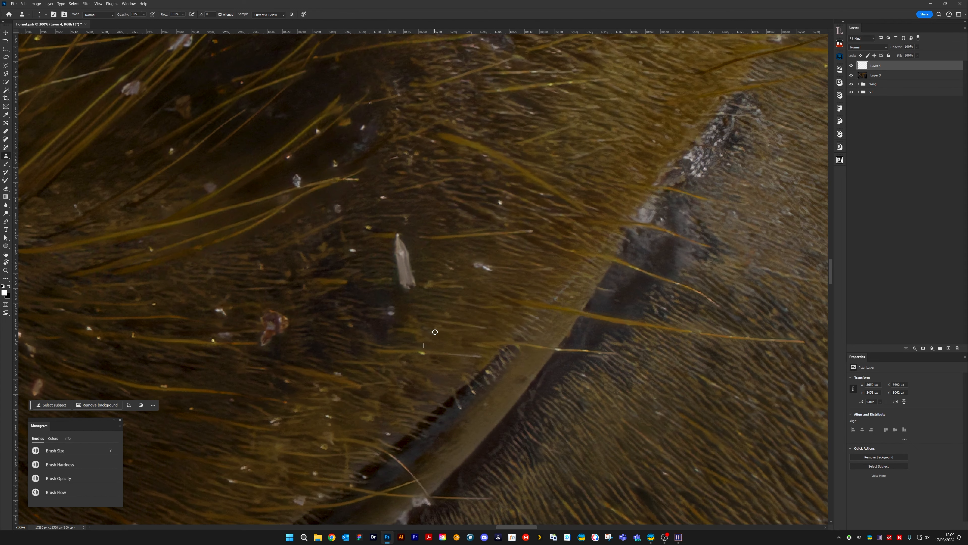
left_click_drag(437, 271, 463, 330)
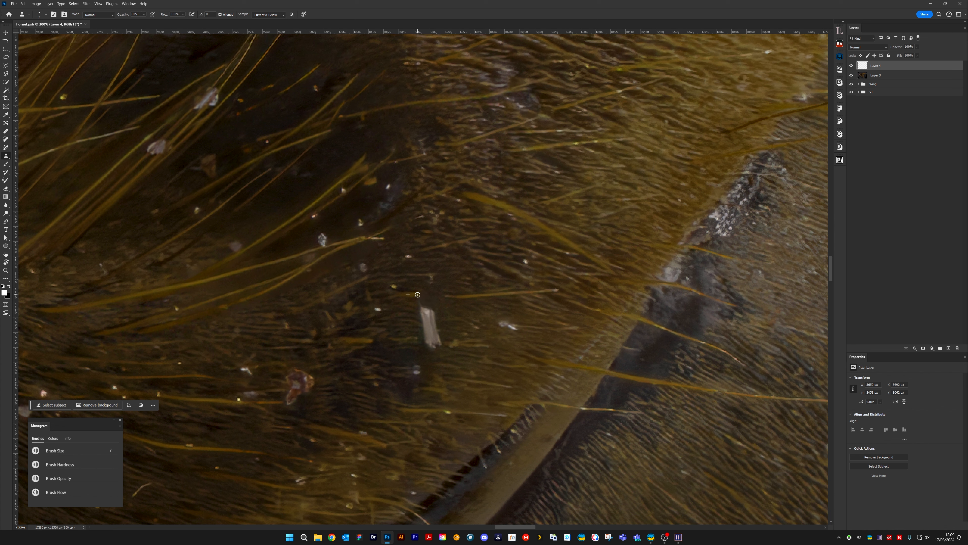
left_click_drag(418, 295, 423, 295)
left_click_drag(442, 296, 459, 296)
left_click_drag(471, 295, 490, 294)
key("bracketright")
mouse_move(426, 308)
left_mouse_down()
mouse_move(438, 326)
mouse_move(435, 318)
mouse_move(455, 319)
mouse_move(450, 312)
mouse_move(427, 326)
mouse_move(445, 336)
mouse_move(472, 319)
mouse_move(431, 340)
mouse_move(443, 344)
mouse_move(410, 339)
mouse_move(437, 345)
left_mouse_up()
left_click(455, 320, "alt")
left_click(429, 351, "alt")
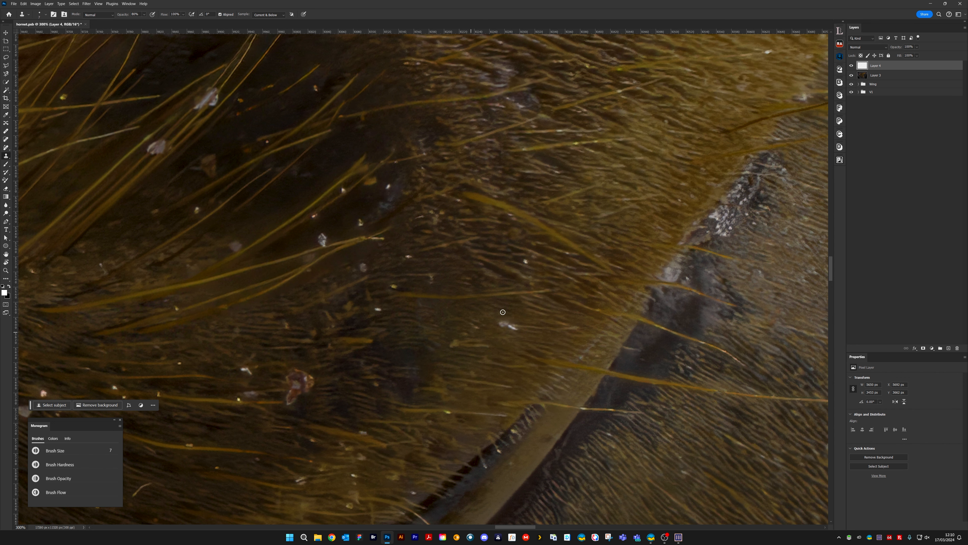
Clone out the small pale flake between the yellow bristle and the light ridge
scroll(476, 320, "right", 3)
left_click(437, 312, "alt")
mouse_move(420, 316)
left_mouse_down()
mouse_move(474, 308)
mouse_move(448, 326)
left_mouse_up()
scroll(475, 290, "up", 3)
left_click(452, 328, "alt")
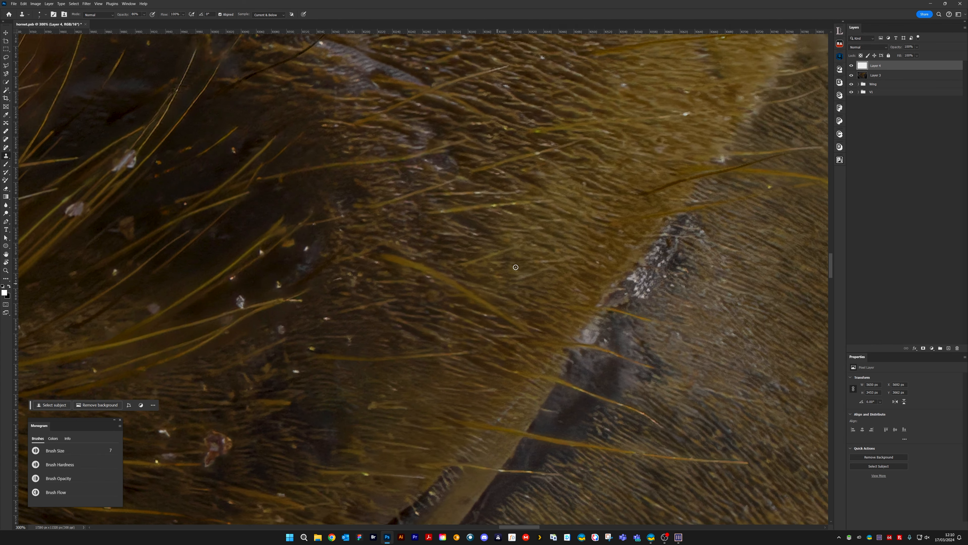
Clone out the white flake resting on the bristles and the nearby speck in the dark area
mouse_move(483, 289)
left_mouse_down()
mouse_move(563, 252)
mouse_move(729, 221)
left_mouse_up()
left_click_drag(520, 216, 524, 218)
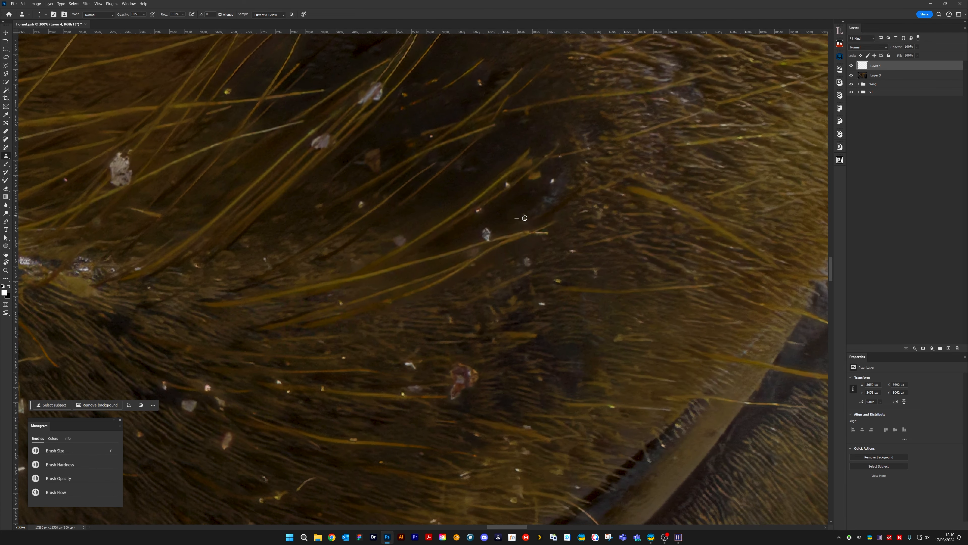
mouse_move(570, 174)
left_mouse_down()
mouse_move(517, 255)
mouse_move(472, 262)
left_mouse_up()
left_click(480, 267, "alt")
mouse_move(430, 308)
left_mouse_down()
mouse_move(500, 262)
mouse_move(498, 273)
mouse_move(504, 263)
mouse_move(596, 273)
mouse_move(615, 317)
left_mouse_up()
left_click(485, 276, "alt")
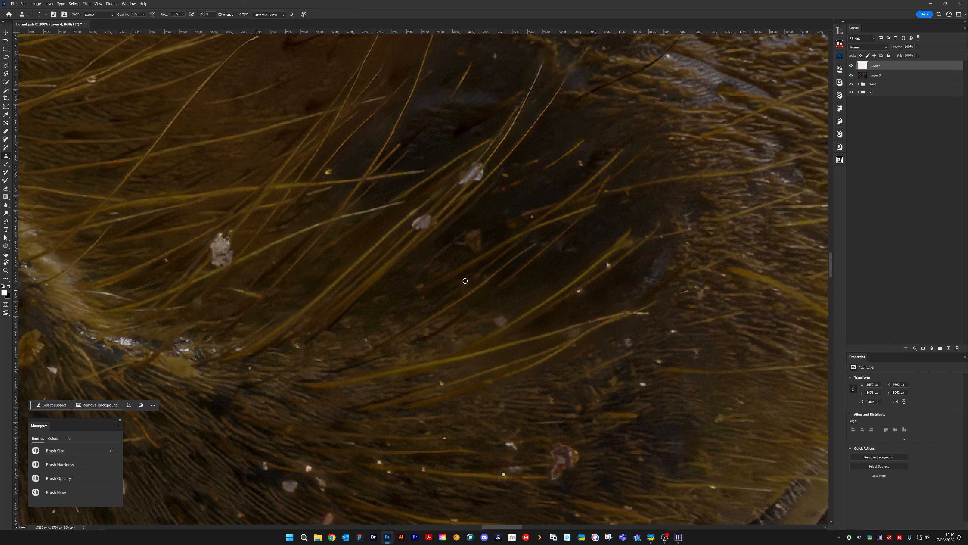
Clone out the brown flake and the small orange specks in the dark hollow between the yellow bristles
mouse_move(466, 222)
left_mouse_down()
mouse_move(468, 243)
mouse_move(455, 254)
mouse_move(481, 241)
mouse_move(463, 252)
left_mouse_up()
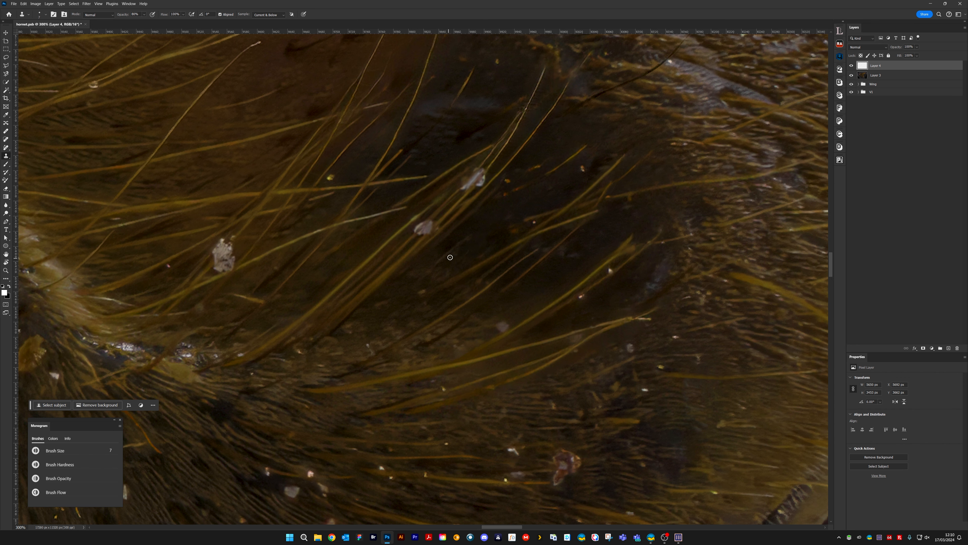
left_click_drag(569, 183, 471, 249)
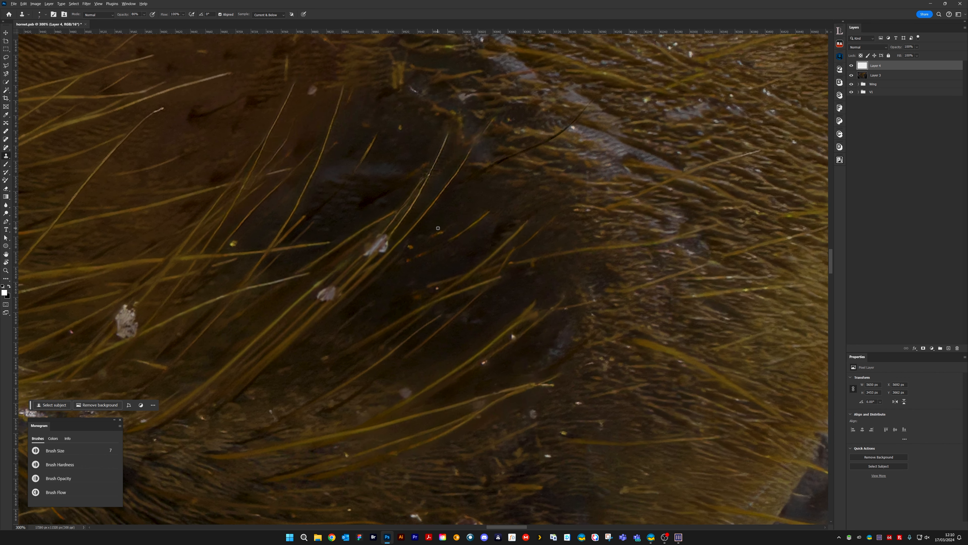
left_click(440, 232)
left_click(418, 255)
left_click(406, 261)
left_click(438, 288)
left_click(417, 296)
Clone out the small specks around the large pale flake and the white tip of the long diagonal bristle
left_click_drag(299, 401, 512, 314)
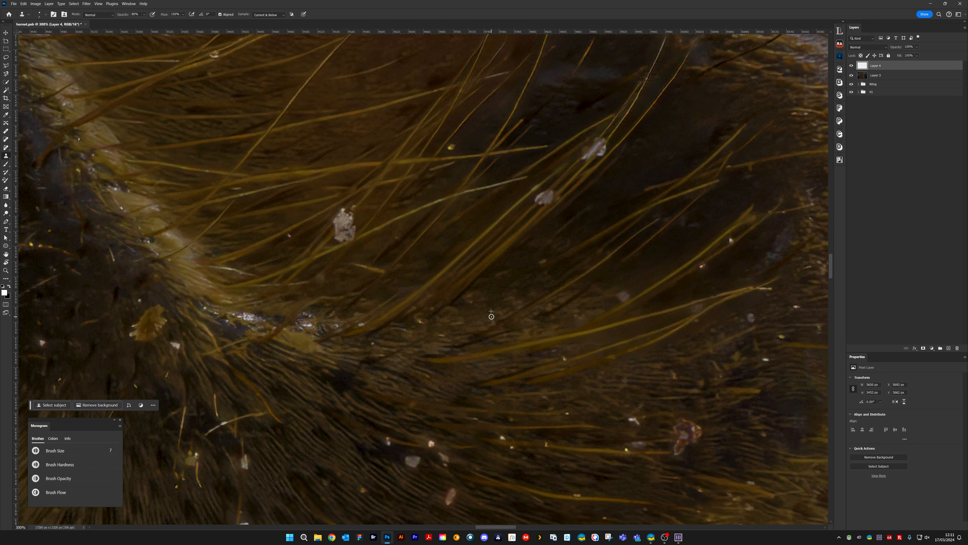
left_click(420, 320)
left_click(438, 305)
left_click_drag(285, 233, 400, 312)
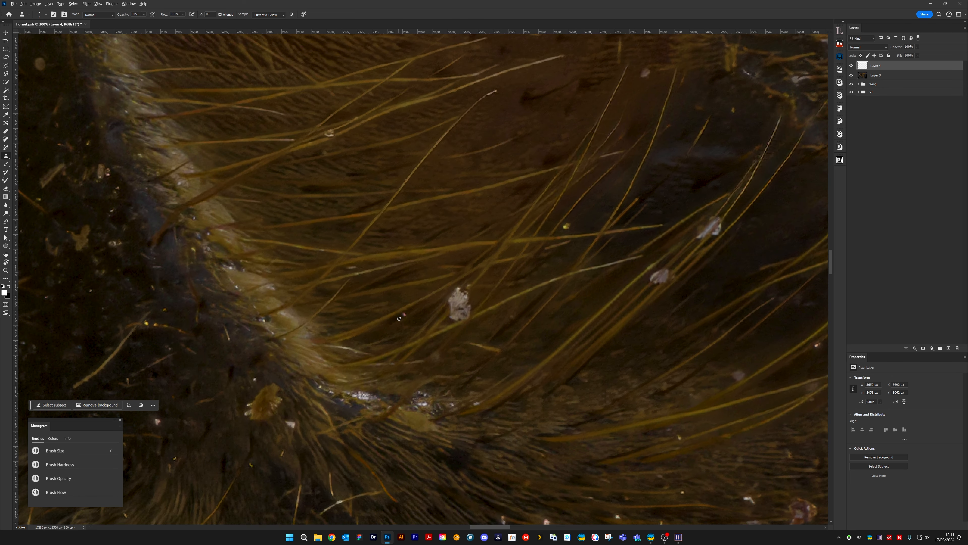
mouse_move(407, 183)
left_mouse_down()
mouse_move(367, 320)
mouse_move(370, 300)
left_mouse_up()
left_click_drag(484, 241, 480, 242)
Clone out the pale flake beside the yellowish patch on the smooth brown area above the bristles
left_click_drag(596, 233, 557, 237)
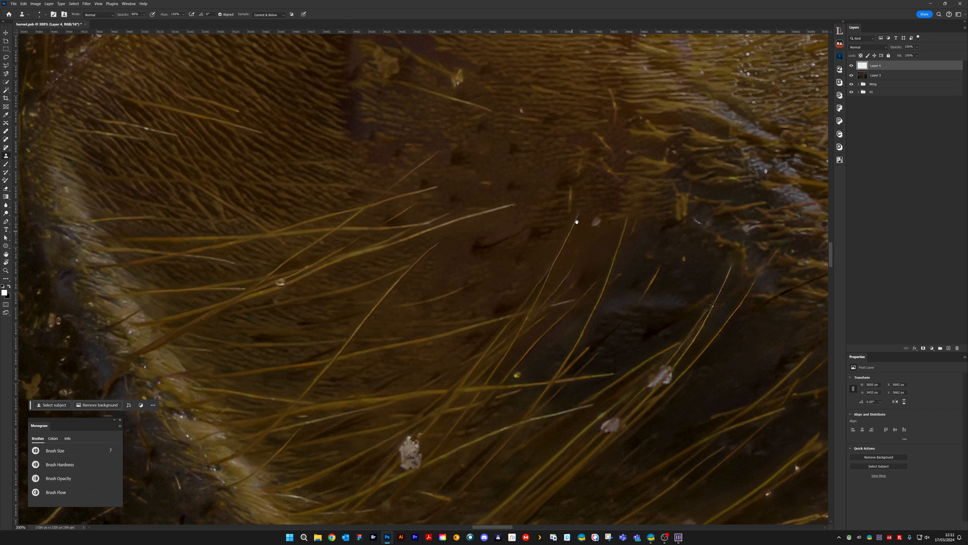
left_click_drag(448, 303, 589, 213)
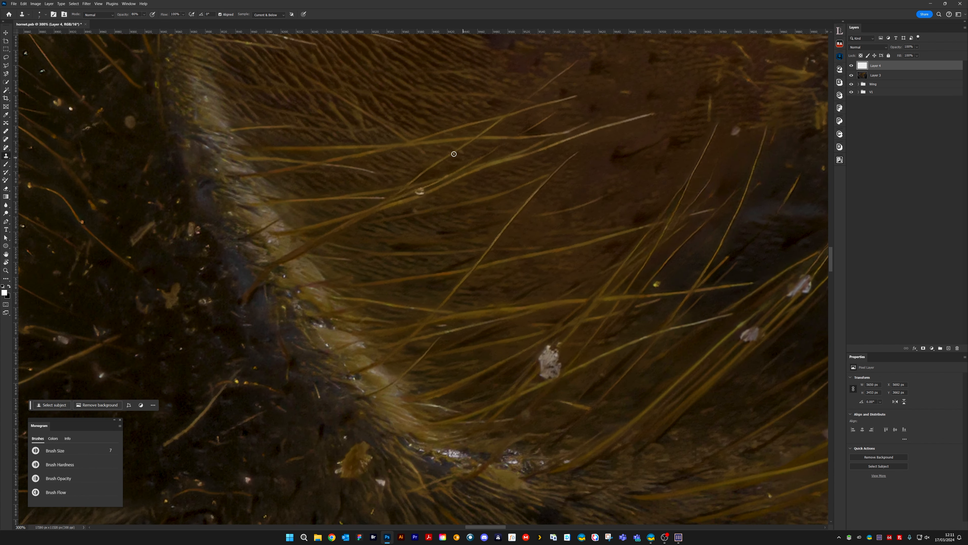
left_click_drag(421, 188, 416, 304)
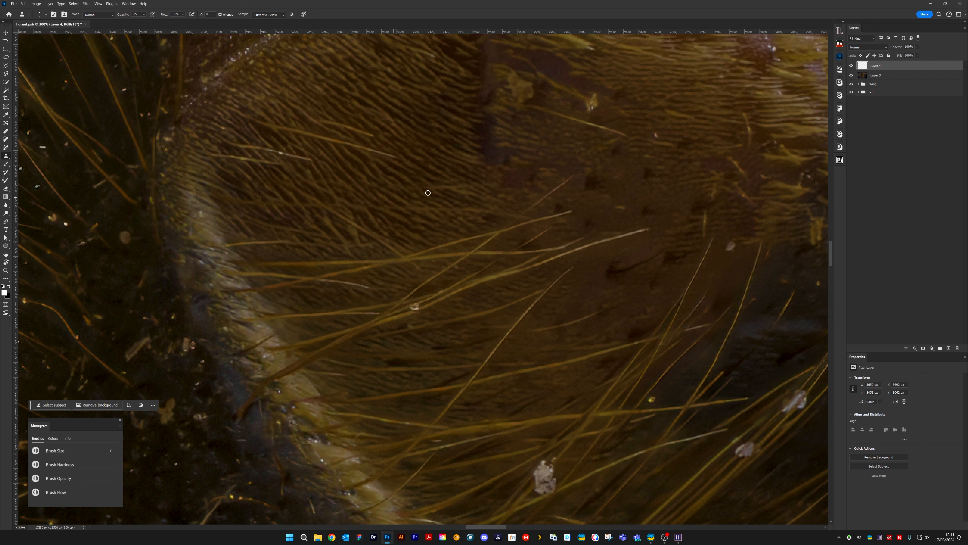
mouse_move(483, 298)
left_mouse_down()
mouse_move(512, 305)
mouse_move(467, 290)
left_mouse_up()
mouse_move(674, 203)
left_mouse_down()
mouse_move(542, 189)
mouse_move(502, 197)
mouse_move(518, 230)
mouse_move(511, 247)
mouse_move(525, 249)
left_mouse_up()
left_click_drag(467, 254, 566, 293)
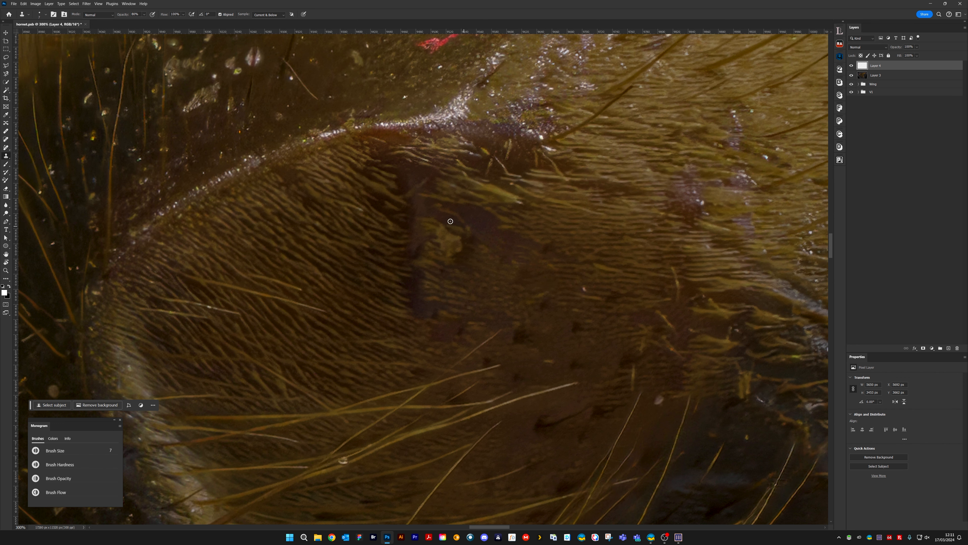
Clone out the small specks on the smooth brown area and the pale flake at the edge of the dark hollow
scroll(567, 205, "down", 5)
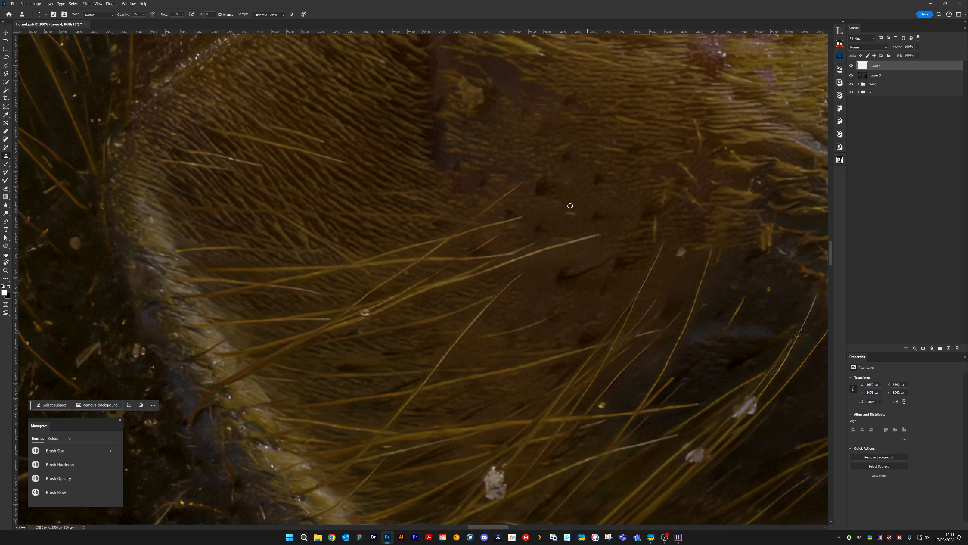
left_click_drag(579, 143, 372, 356)
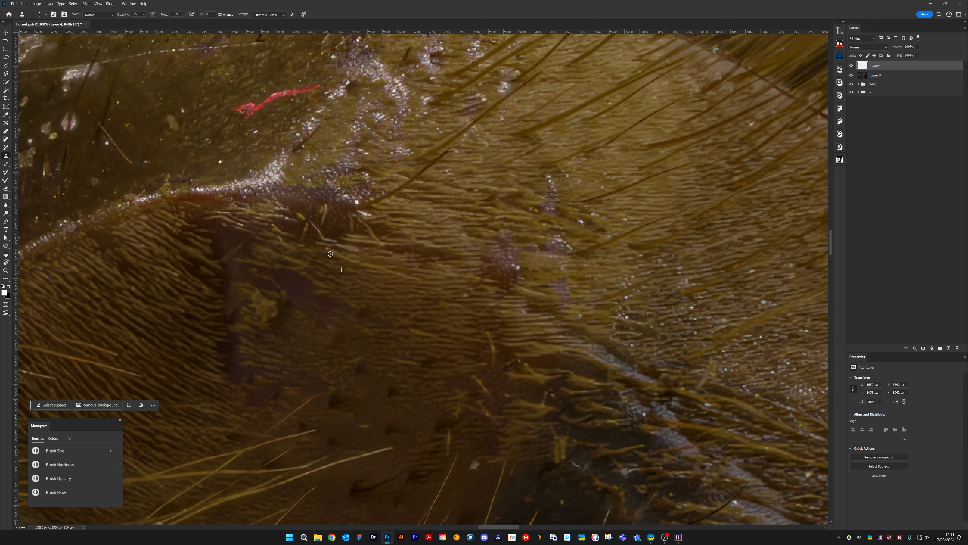
scroll(341, 252, "down", 5)
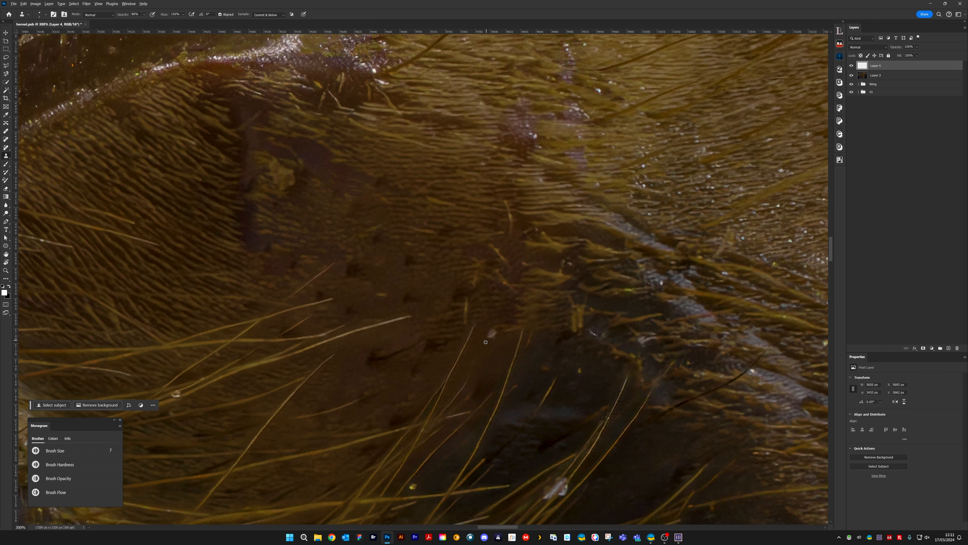
left_click_drag(485, 342, 490, 341)
scroll(489, 238, "down", 5)
scroll(489, 238, "right", 2)
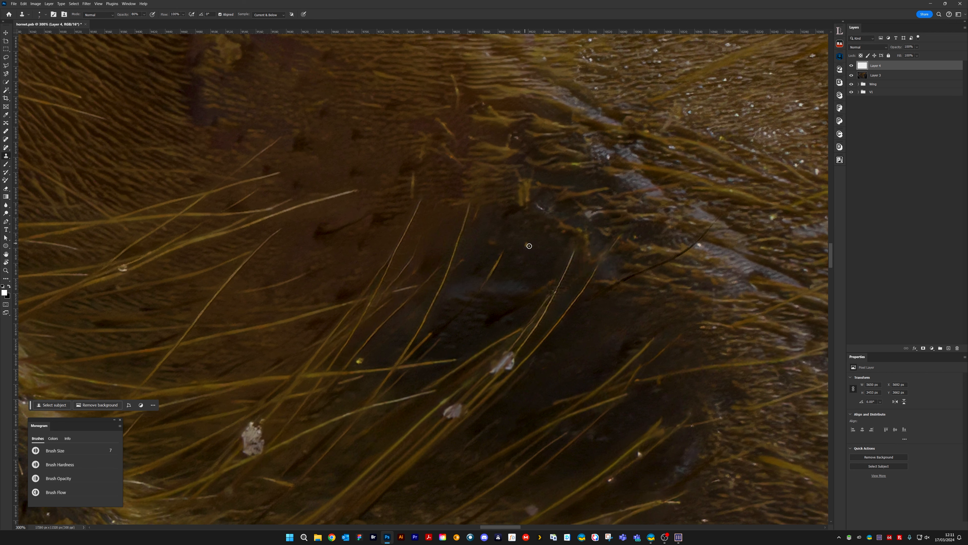
Clone fur texture over the shiny white highlights at the lower end of the light ridge
scroll(495, 282, "left", 6)
scroll(496, 282, "down", 9)
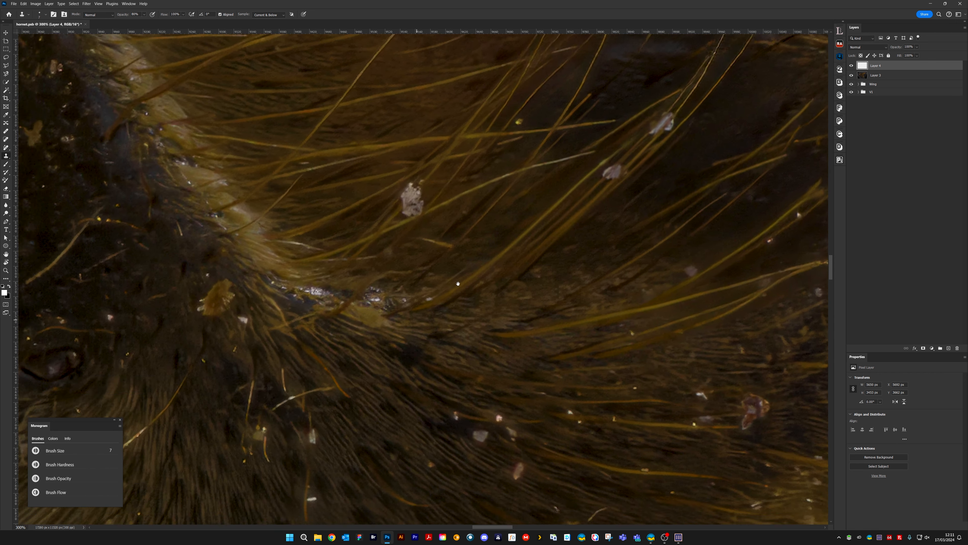
left_click_drag(458, 283, 569, 219)
left_click_drag(466, 208, 417, 300)
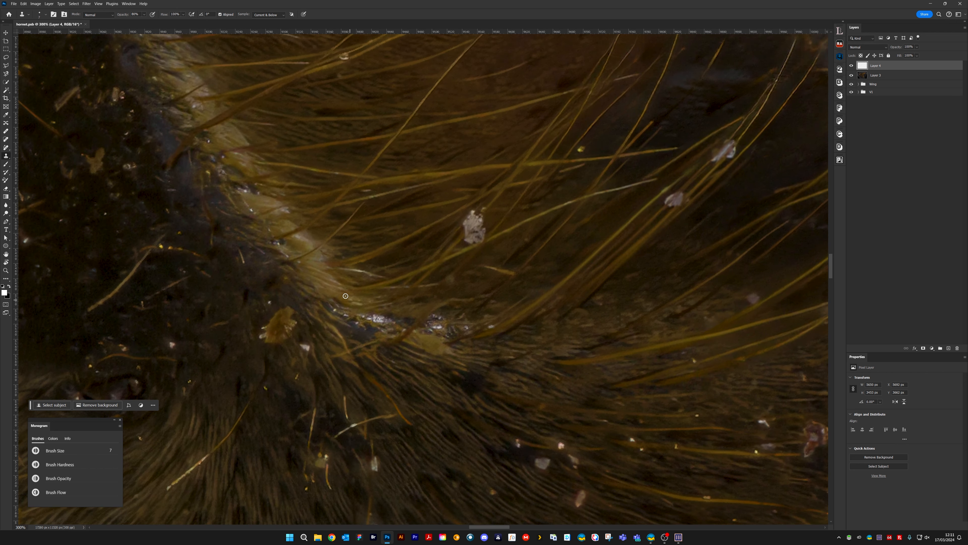
left_click(342, 296, "alt")
mouse_move(366, 317)
left_mouse_down()
mouse_move(390, 321)
mouse_move(331, 305)
mouse_move(361, 324)
mouse_move(409, 318)
mouse_move(446, 319)
left_mouse_up()
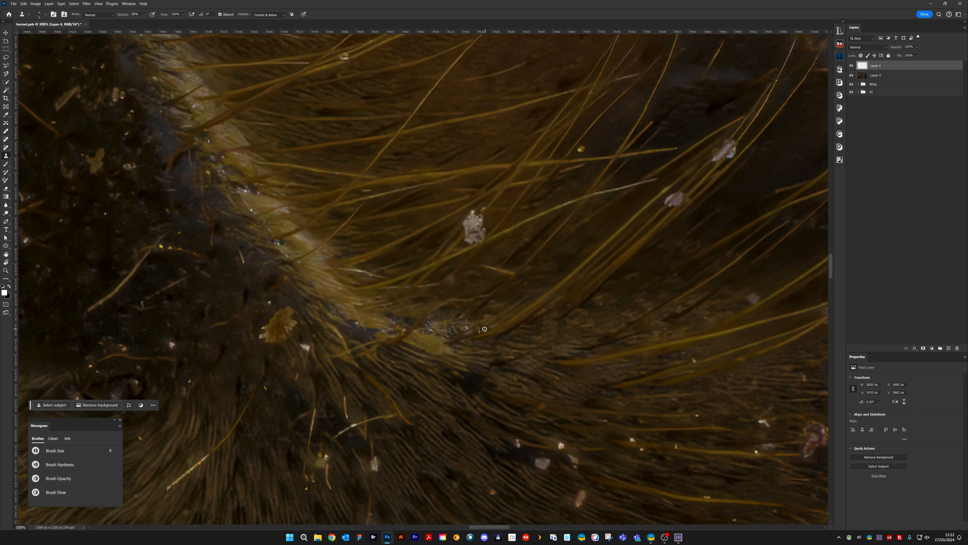
left_click(492, 326)
left_click(436, 317, "alt")
left_click_drag(358, 328, 361, 332)
left_click_drag(396, 331, 383, 327)
Enlarge the clone brush and remove the white specks near the end of the long pale hair in the dark area
left_click_drag(482, 393, 405, 284)
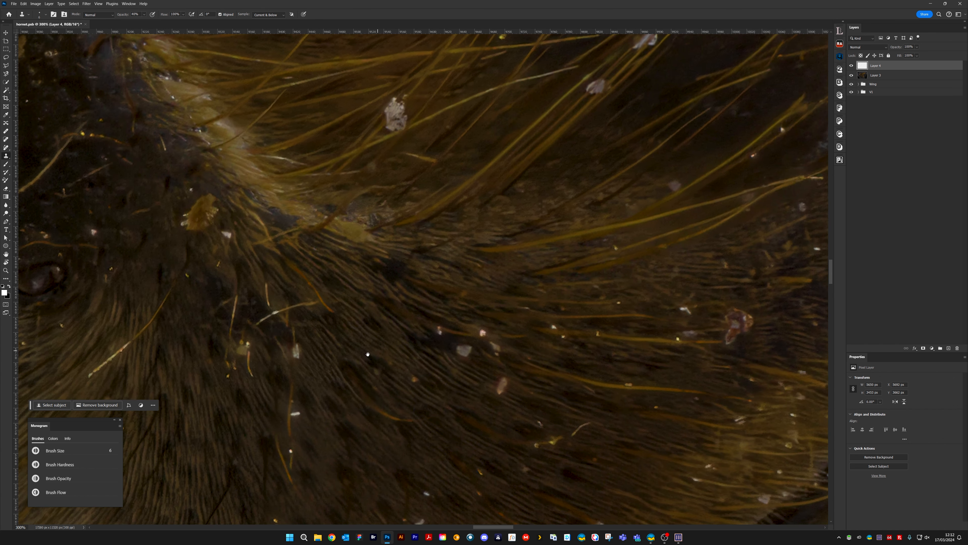
left_click_drag(368, 352, 611, 398)
left_click_drag(342, 172, 457, 351)
left_click_drag(387, 349, 550, 315)
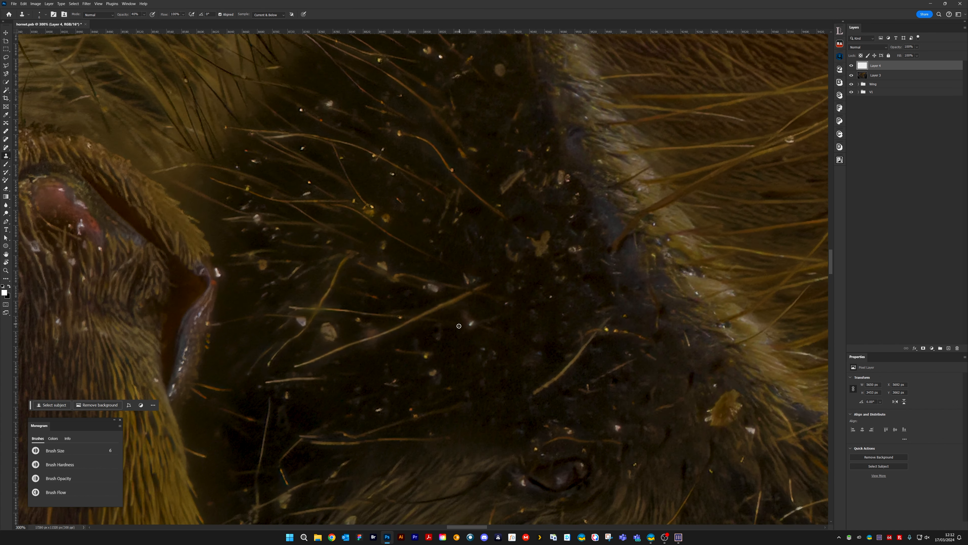
key("bracketright")
key("bracketright")
left_click(470, 323)
left_click(507, 303)
Clone out the small specks in the dark area between the curved hairs and the brown star-shaped flake
left_click_drag(539, 279, 515, 369)
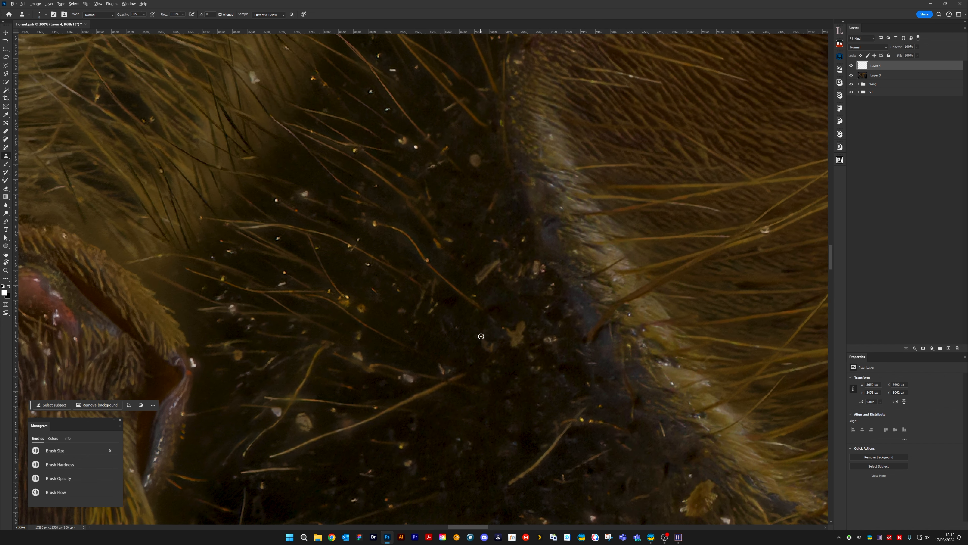
mouse_move(481, 336)
left_mouse_down()
mouse_move(480, 348)
mouse_move(500, 334)
mouse_move(481, 346)
mouse_move(475, 339)
left_mouse_up()
mouse_move(440, 310)
left_mouse_down()
mouse_move(408, 333)
mouse_move(432, 322)
mouse_move(414, 309)
left_mouse_up()
left_click(422, 329, "alt")
left_click(416, 322)
left_click(408, 330)
left_click(398, 322, "alt")
Clone out the specks in the dark area below the long pale hair, above the brown fur edge
left_click_drag(501, 286, 518, 226)
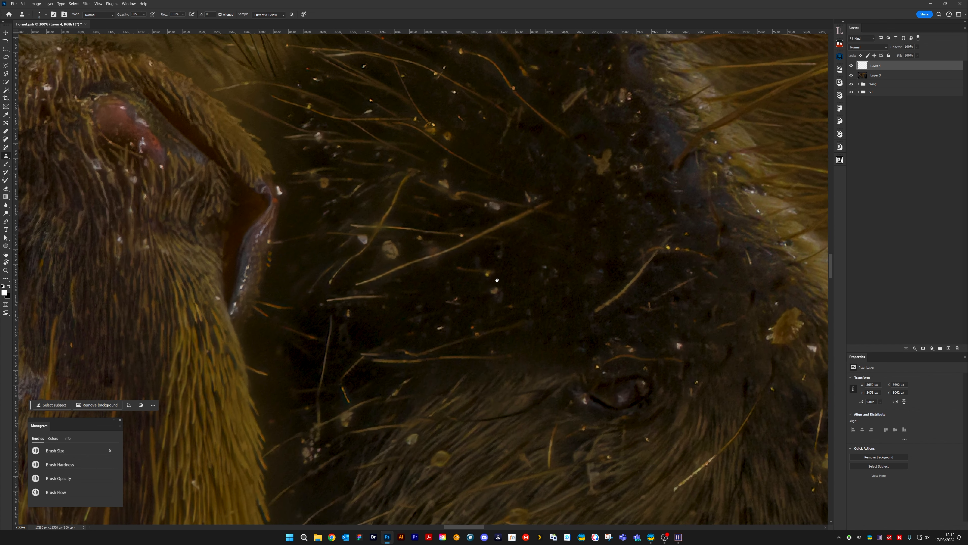
left_click_drag(457, 267, 508, 270)
left_click(493, 290)
left_click(509, 306)
mouse_move(491, 278)
left_mouse_down()
mouse_move(496, 286)
mouse_move(463, 303)
left_mouse_up()
left_click(471, 327)
left_click(476, 333)
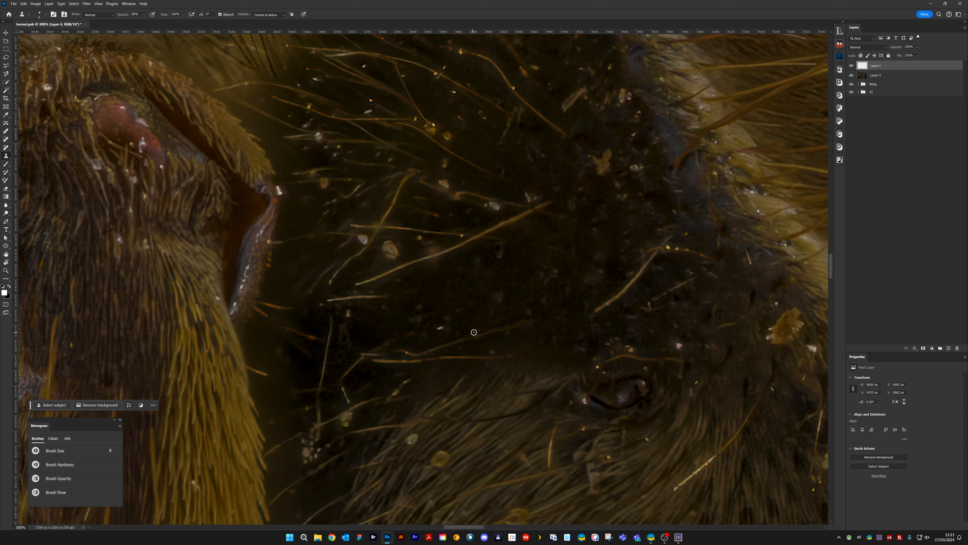
left_click(440, 327)
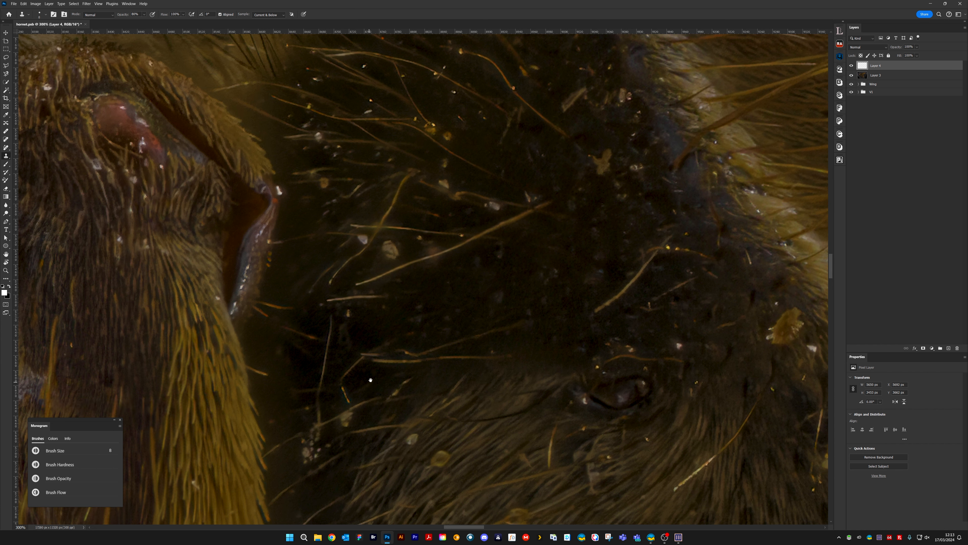
Reduce the clone brush size to 7 and remove stray white specks in the dark gap beside the yellow fur
mouse_move(369, 380)
left_mouse_down()
mouse_move(475, 318)
mouse_move(449, 325)
mouse_move(453, 338)
mouse_move(447, 322)
mouse_move(453, 337)
mouse_move(459, 324)
mouse_move(516, 317)
mouse_move(501, 329)
mouse_move(518, 314)
mouse_move(489, 327)
left_mouse_up()
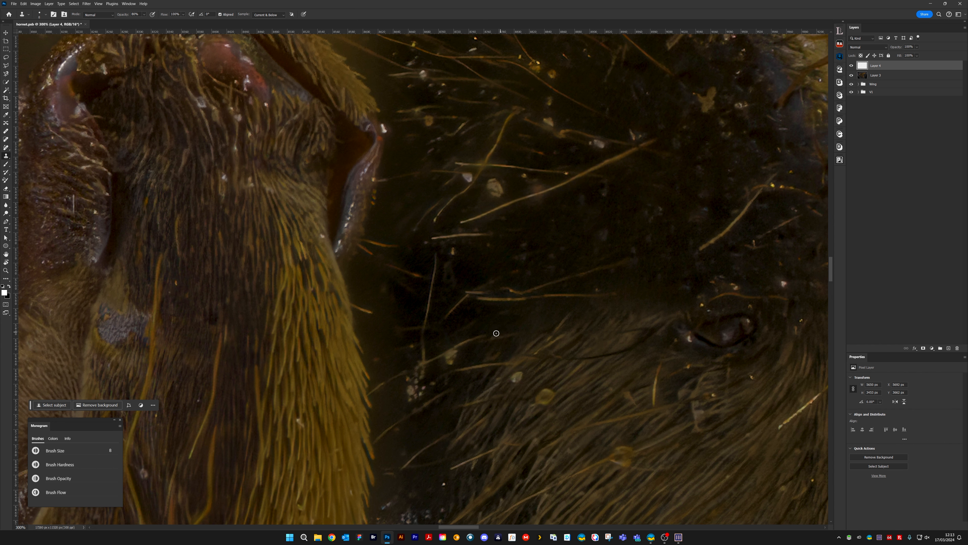
left_click_drag(446, 445, 451, 342)
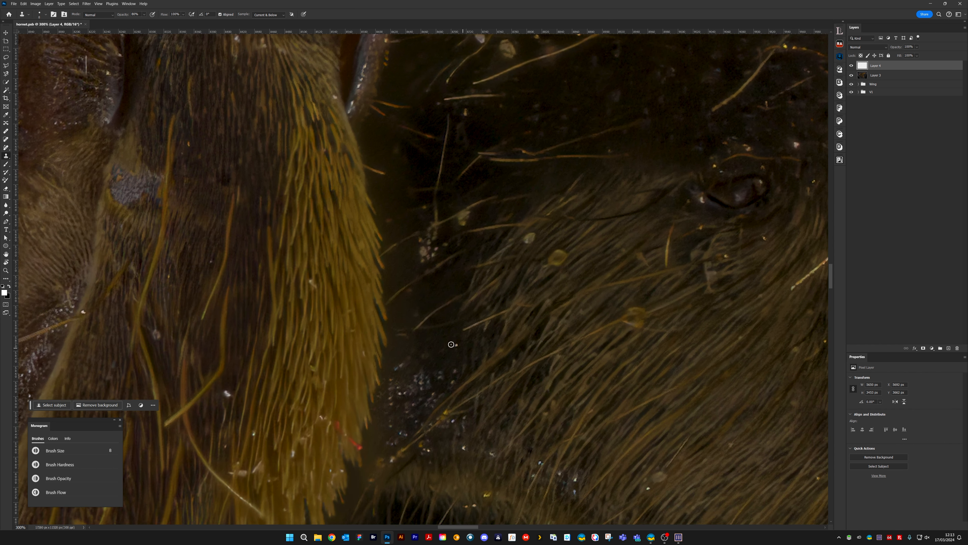
left_click_drag(436, 378, 434, 252)
key("bracketleft")
key("bracketleft")
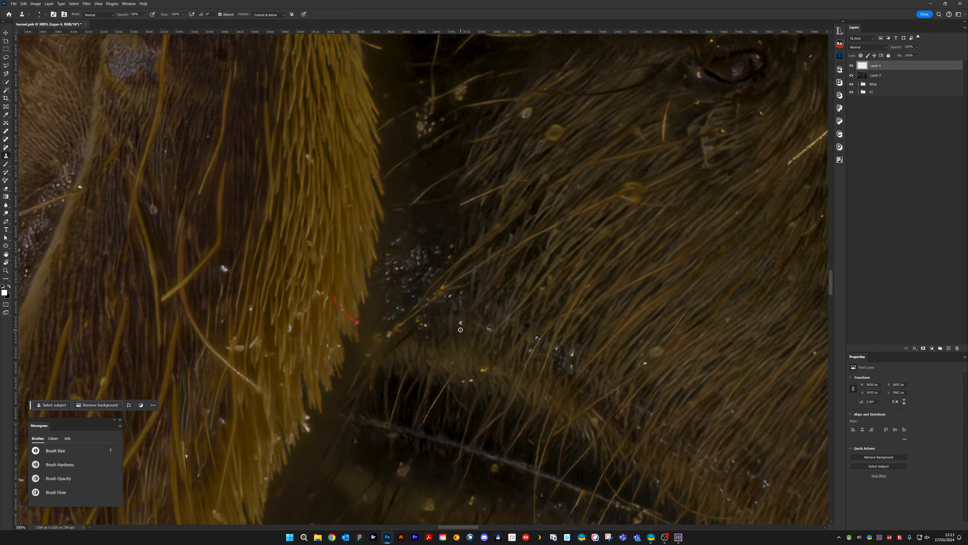
left_click_drag(460, 331, 461, 321)
Clone out the cluster of bluish-white highlights in the dark gap beside the yellow fur and around the diagonal hair
left_click(398, 233, "alt")
mouse_move(393, 243)
left_mouse_down()
mouse_move(419, 225)
mouse_move(392, 243)
mouse_move(425, 244)
mouse_move(411, 258)
left_mouse_up()
left_click(438, 251)
mouse_move(430, 254)
left_mouse_down()
mouse_move(412, 269)
mouse_move(410, 256)
mouse_move(388, 273)
mouse_move(388, 263)
mouse_move(395, 273)
mouse_move(429, 269)
mouse_move(451, 248)
mouse_move(417, 273)
mouse_move(425, 278)
mouse_move(413, 299)
mouse_move(410, 282)
mouse_move(392, 316)
left_mouse_up()
left_click(413, 246, "alt")
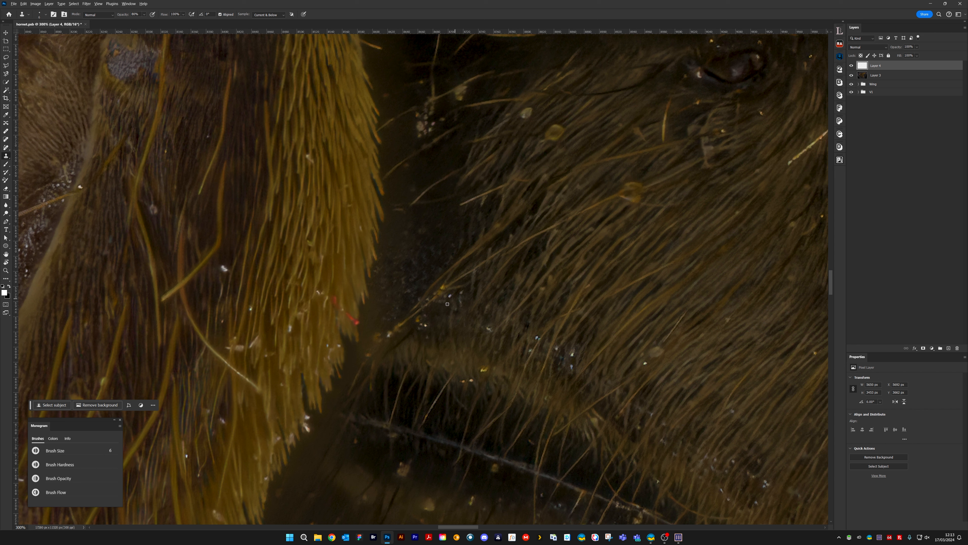
left_click_drag(448, 298, 436, 304)
mouse_move(421, 317)
left_mouse_down()
mouse_move(429, 322)
mouse_move(417, 325)
left_mouse_up()
Clone out the bluish highlights above the fringe, plus the pale flake and light streak in the fur nearby
left_click_drag(545, 355, 441, 286)
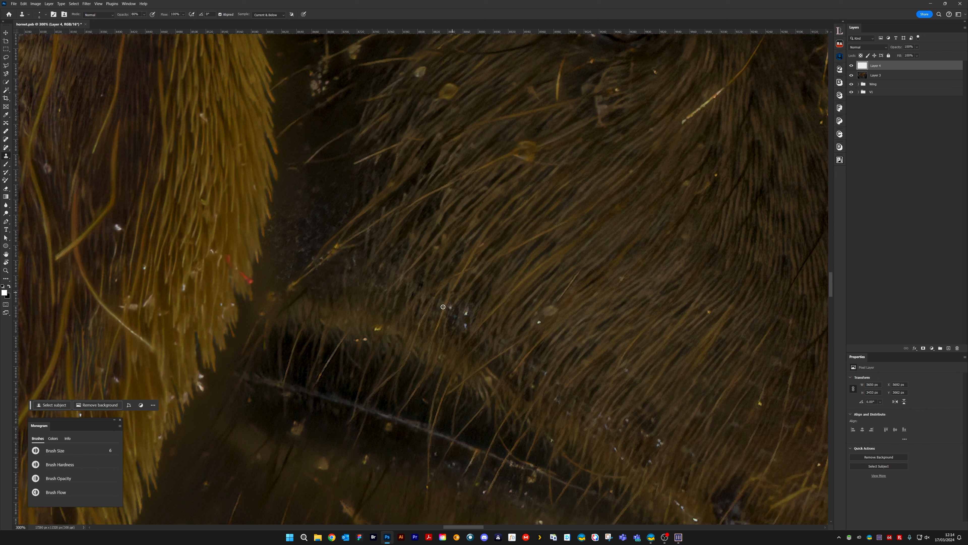
left_click(451, 308)
left_click(466, 313)
left_click(465, 325)
left_click(547, 309)
left_click_drag(560, 299, 576, 276)
Clone out the bright white specks on the fringe next to the purple notch at the plate's lower edge
left_click_drag(702, 298, 544, 282)
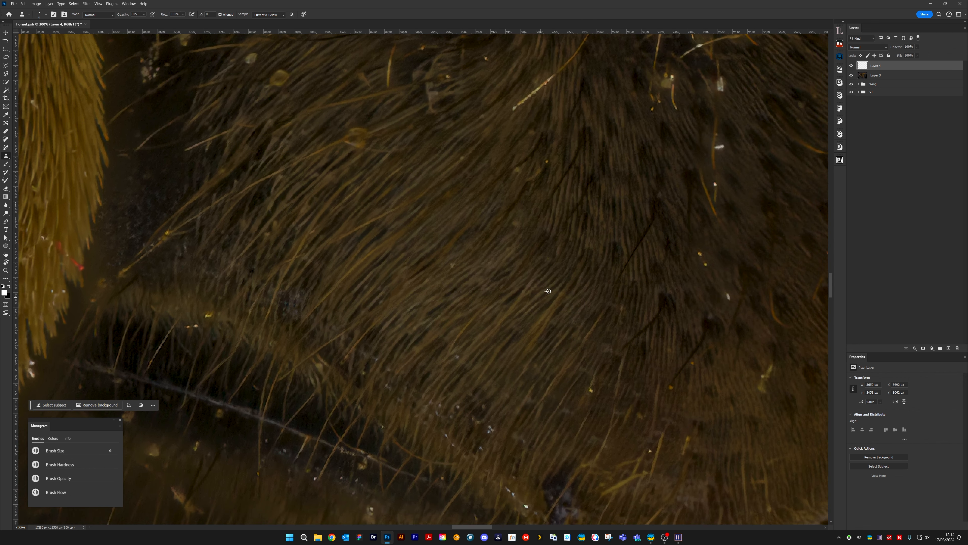
left_click_drag(578, 399, 506, 313)
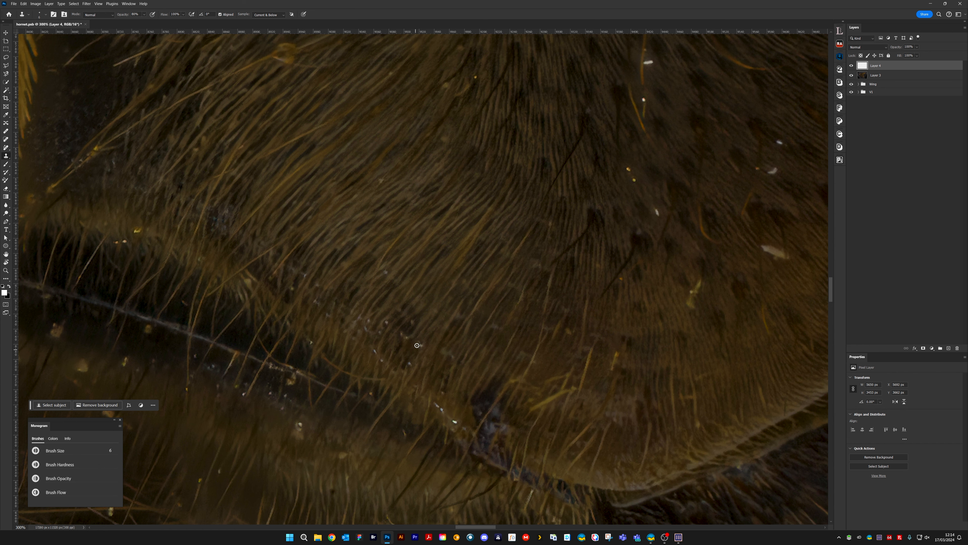
scroll(442, 339, "down", 2)
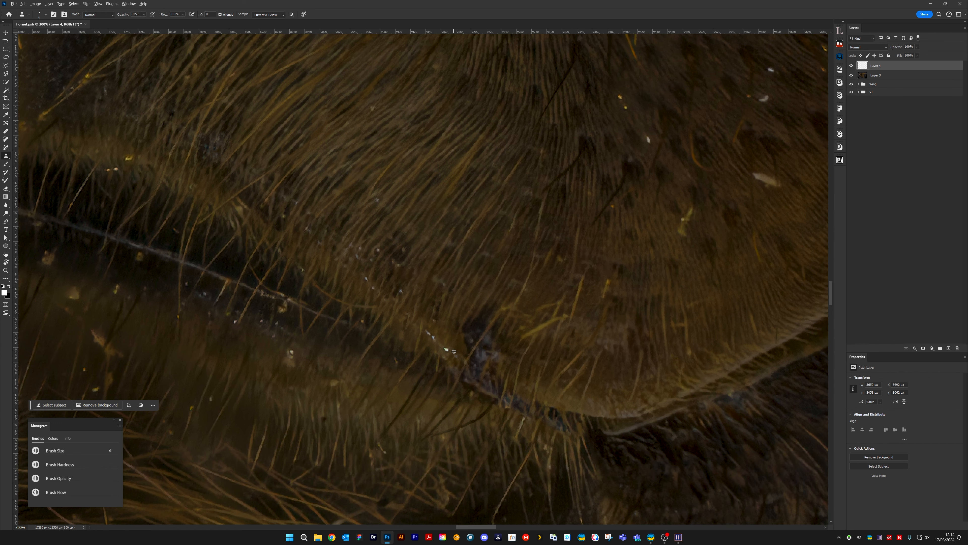
left_click(445, 349)
left_click_drag(428, 329, 435, 339)
Clone out the small glinting specks in the fur just above the middle of the fringe
left_click_drag(369, 272, 418, 322)
left_click(417, 328)
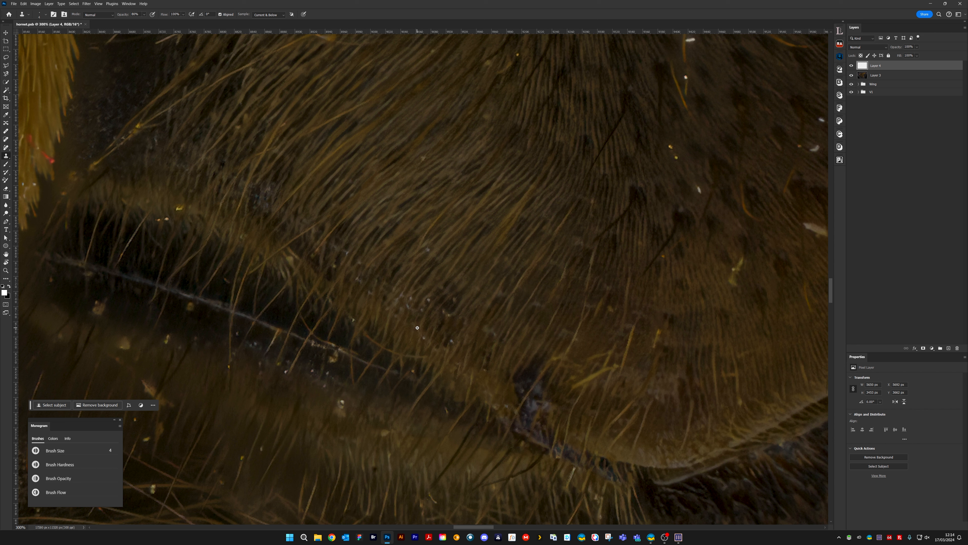
left_click(424, 338)
left_click(428, 301)
Clone out the yellow and white specks on the fringe above the dark groove
left_click(179, 208)
left_click_drag(227, 214, 379, 236)
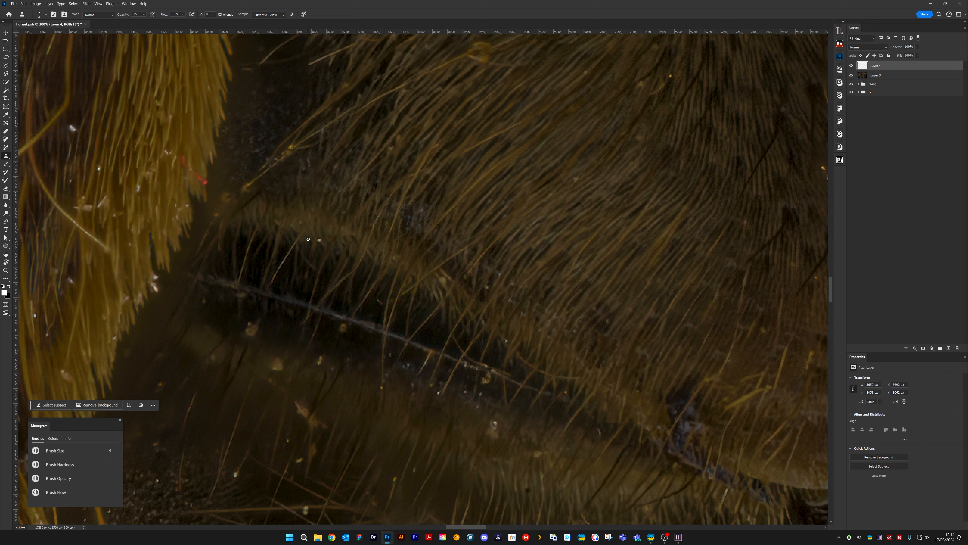
left_click(317, 241)
Clone clean fur over the remaining pale spots along the upper side of the fringe above the groove
left_click_drag(441, 243, 368, 257)
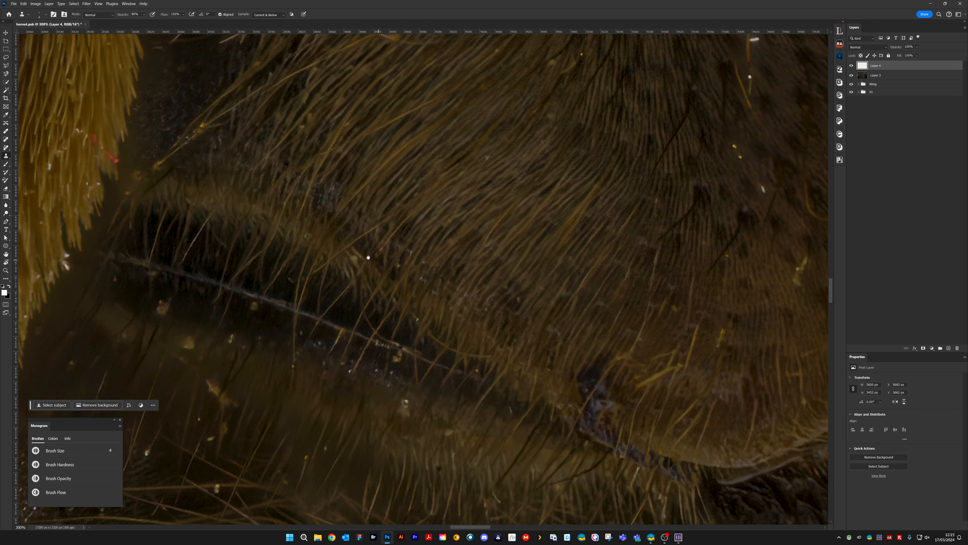
left_click(327, 234, "alt")
left_click_drag(350, 253, 353, 262)
left_click_drag(324, 229, 345, 235)
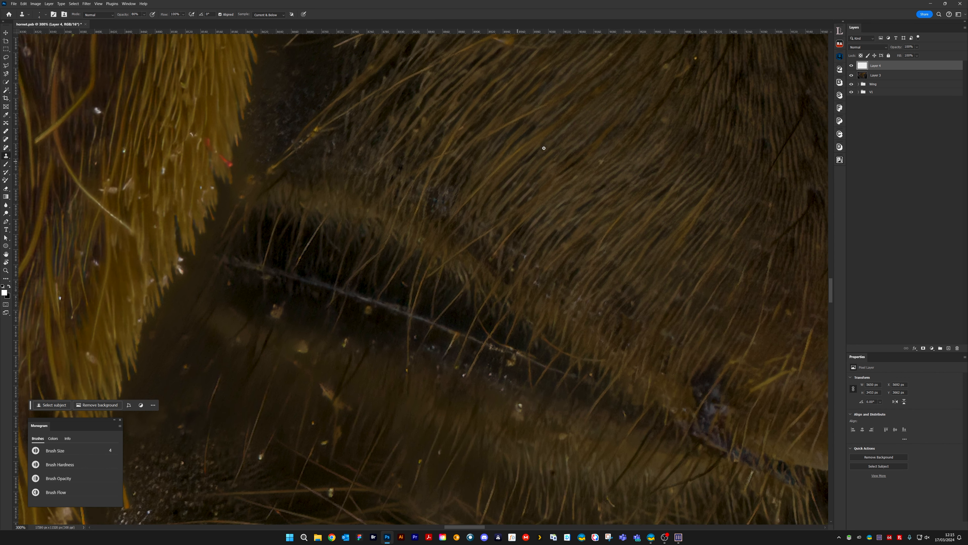
Clone out the yellow fibre below the elongated pale flake on the brown plate
left_click_drag(735, 294, 320, 275)
left_click_drag(426, 268, 364, 343)
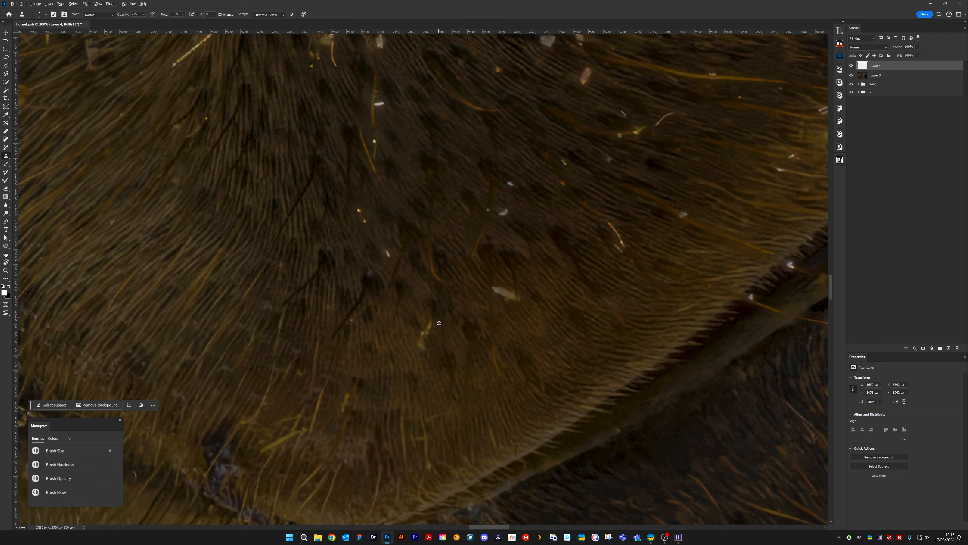
left_click(441, 322, "alt")
mouse_move(429, 327)
left_mouse_down()
mouse_move(432, 333)
mouse_move(422, 314)
mouse_move(436, 337)
mouse_move(422, 336)
mouse_move(426, 358)
left_mouse_up()
left_click_drag(497, 237, 416, 309)
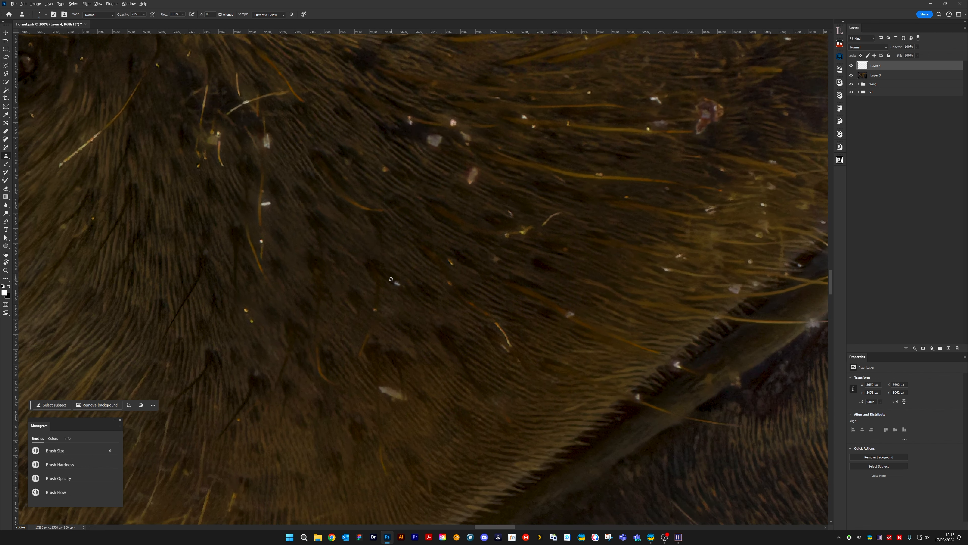
Clone out the pale specks, the yellow dots and the thin speckled hair running down the dark central fur
left_click(397, 283)
left_click_drag(271, 319, 386, 304)
left_click(361, 296)
left_click(366, 307)
left_click_drag(377, 243, 376, 226)
left_click_drag(384, 188, 378, 189)
mouse_move(375, 209)
left_mouse_down()
mouse_move(378, 163)
mouse_move(365, 231)
mouse_move(372, 240)
left_mouse_up()
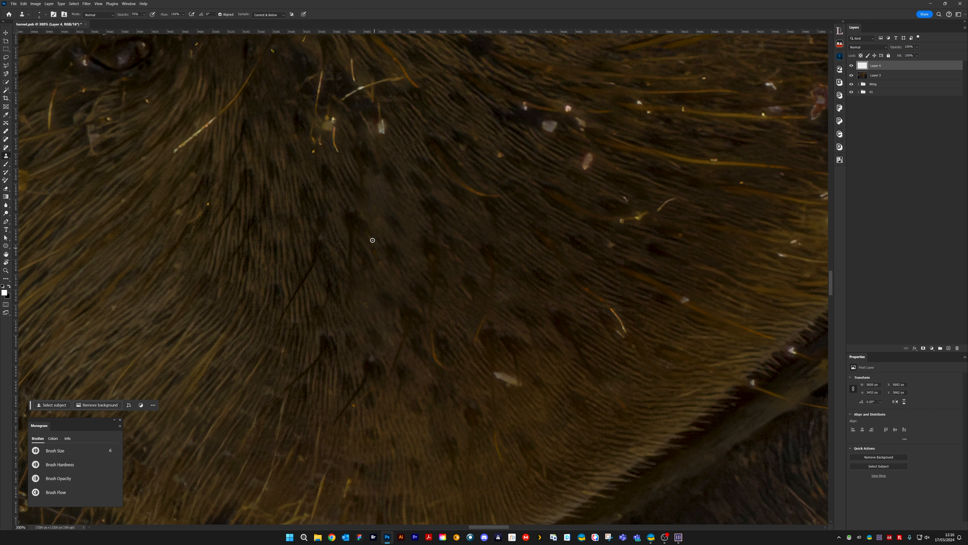
Clone out the tiny dots in the central fur and the short yellow fibre below the ragged yellow flake
left_click(499, 155)
left_click_drag(473, 155, 437, 307)
left_click_drag(276, 302, 281, 290)
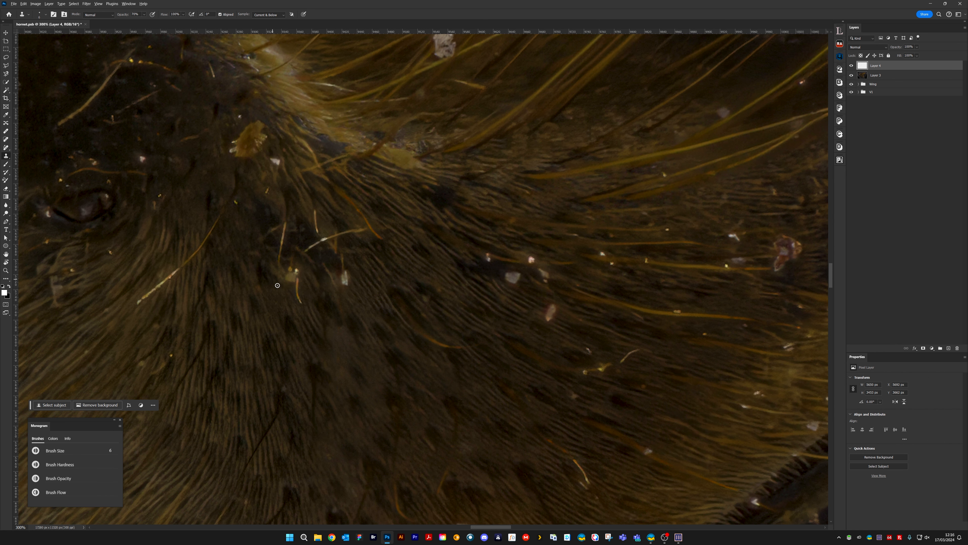
mouse_move(256, 247)
left_mouse_down()
mouse_move(358, 316)
mouse_move(390, 362)
left_mouse_up()
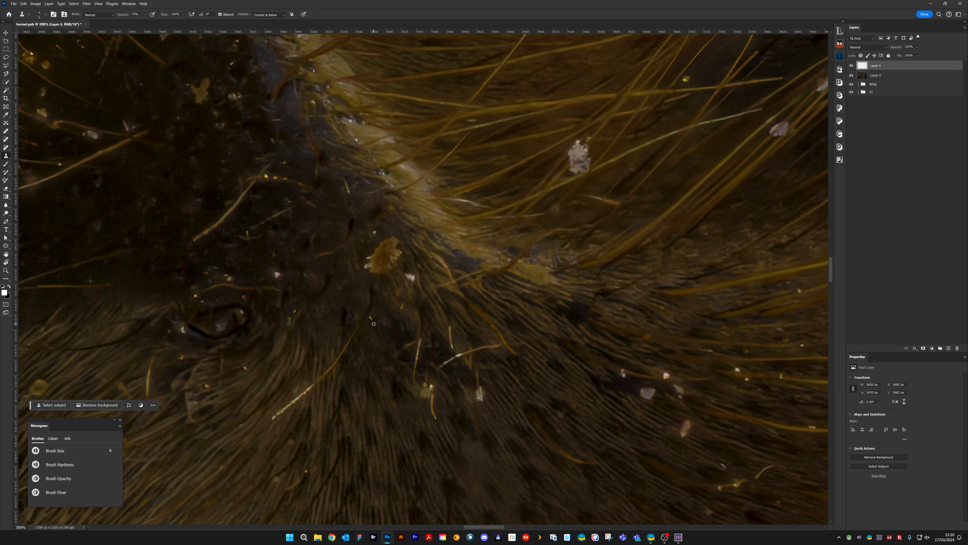
left_click(373, 323)
Clone out the ragged yellow flake, the white speck beside it and the short fibres on the dark surface near the pale ridge
left_click_drag(377, 257, 429, 281)
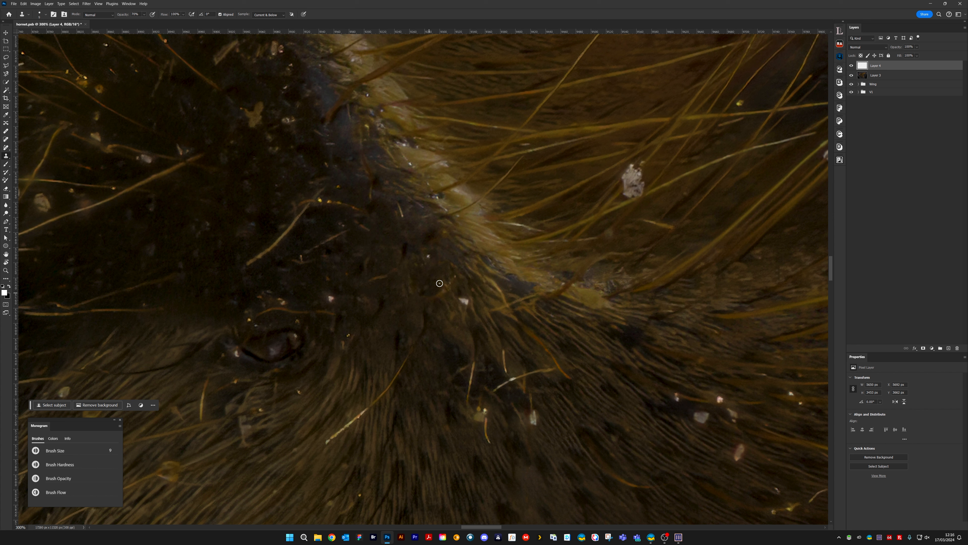
left_click(442, 287)
left_click(448, 273, "alt")
key("bracketleft")
key("bracketleft")
key("bracketleft")
key("bracketleft")
left_click_drag(455, 287, 454, 285)
left_click_drag(466, 300, 464, 300)
left_click_drag(399, 207, 402, 217)
left_click_drag(385, 276, 371, 279)
Clone out the long pale-tipped yellow hair in the fur beside the dark oval pit, using a size 4 brush
left_click_drag(437, 366, 500, 270)
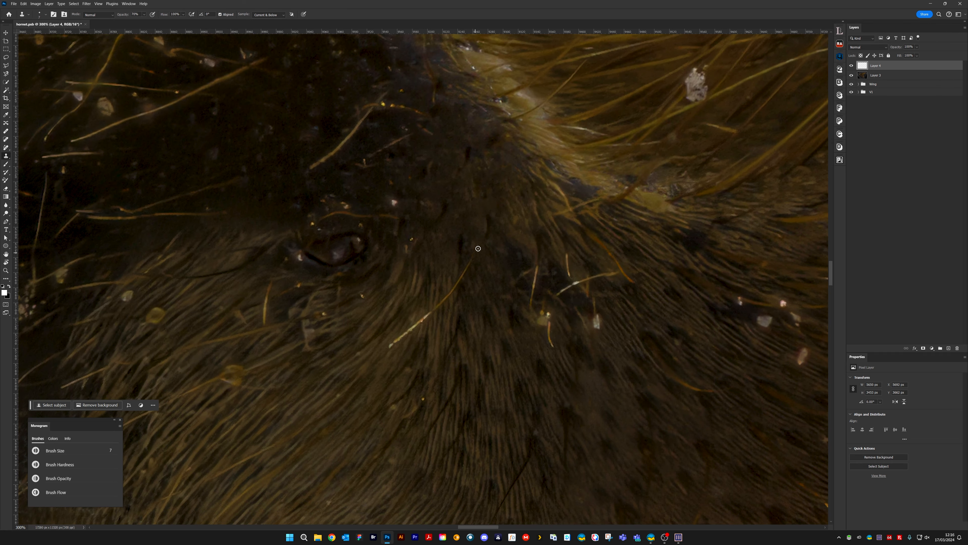
key("bracketleft")
key("bracketleft")
key("bracketleft")
mouse_move(457, 275)
left_mouse_down()
mouse_move(430, 319)
mouse_move(408, 323)
mouse_move(397, 337)
mouse_move(420, 322)
mouse_move(390, 346)
left_mouse_up()
Clone out the isolated small specks in the fur beside and just below the dark oval pit
key("]")
key("]")
left_click(362, 296)
left_click(417, 237, "alt")
left_click(412, 238)
left_click(411, 238, "alt")
left_click_drag(407, 246, 407, 252)
Clone out the white speck and tiny glints on the dark surface above the oval pit
scroll(426, 300, "up", 4)
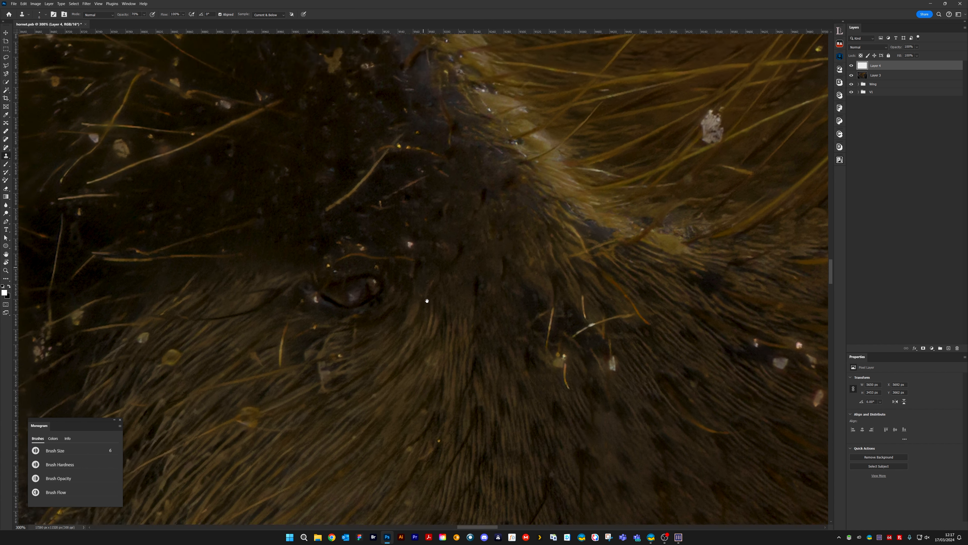
left_click(412, 310)
left_click(409, 290)
left_click_drag(341, 308, 351, 304)
left_click(365, 313)
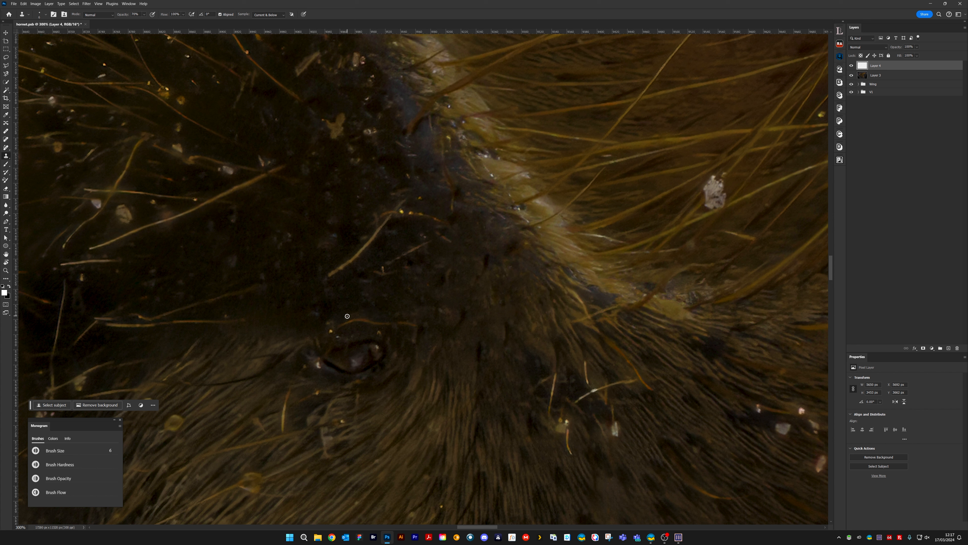
Clone out the orange fibre arching over the oval pit and the bright dots around the pit's rim
mouse_move(361, 324)
left_mouse_down()
mouse_move(397, 322)
mouse_move(385, 333)
mouse_move(414, 325)
left_mouse_up()
left_click(383, 335, "alt")
left_click(379, 332)
left_click_drag(361, 320, 339, 326)
left_click(331, 331)
left_click_drag(360, 359, 454, 324)
left_click(463, 326)
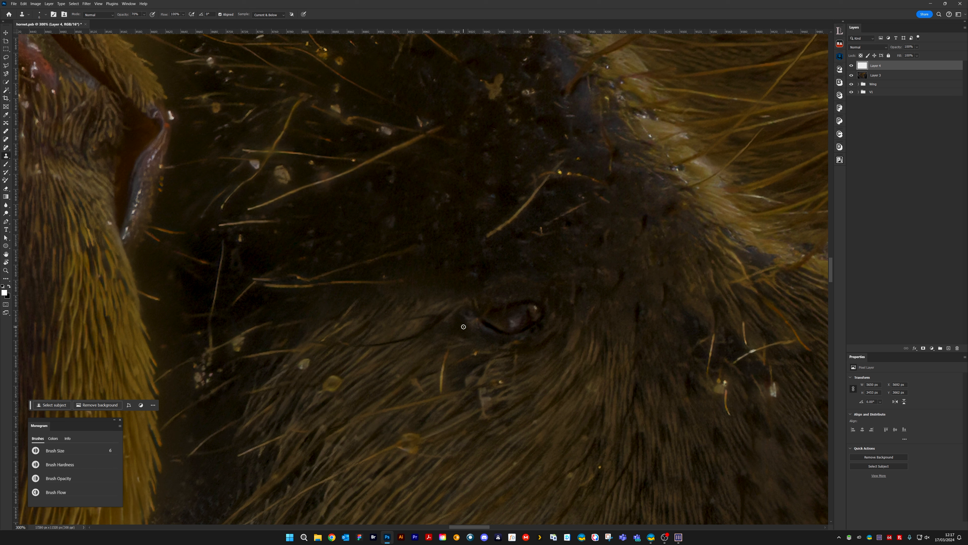
Clone out the short upright yellow hair and the specks in the fur just below the oval pit
key("[")
key("[")
left_click_drag(447, 352, 444, 362)
left_click_drag(471, 354, 462, 358)
key("]")
key("]")
left_click_drag(442, 369, 442, 383)
Clone fur over the pale translucent flake below the oval pit at 40% opacity
key("4")
key("bracketleft")
key("bracketleft")
left_click_drag(488, 398, 482, 404)
left_click_drag(476, 377, 467, 383)
left_click_drag(485, 414, 473, 422)
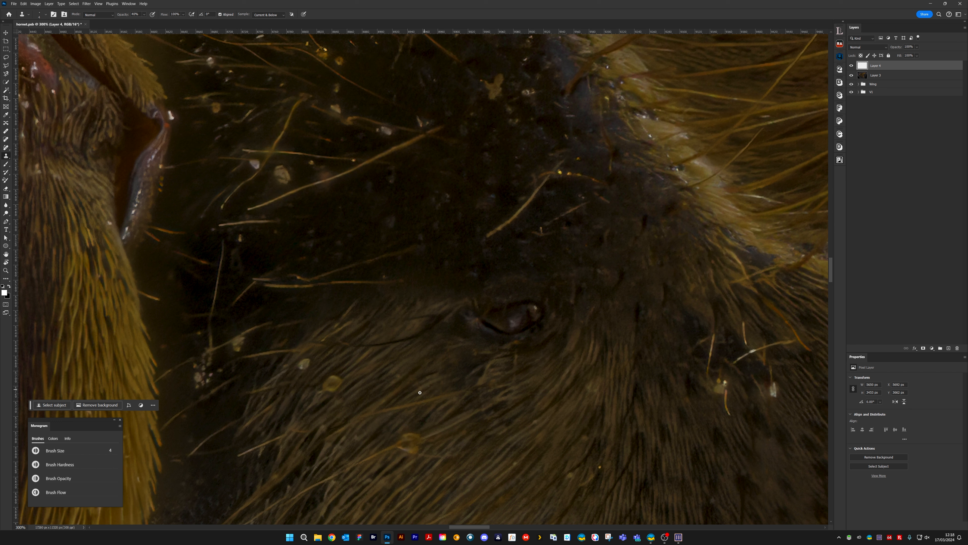
Clone dark texture over the cluster of white specks in the gap between the yellow-haired edge and the brown fur
left_click_drag(358, 372, 476, 303)
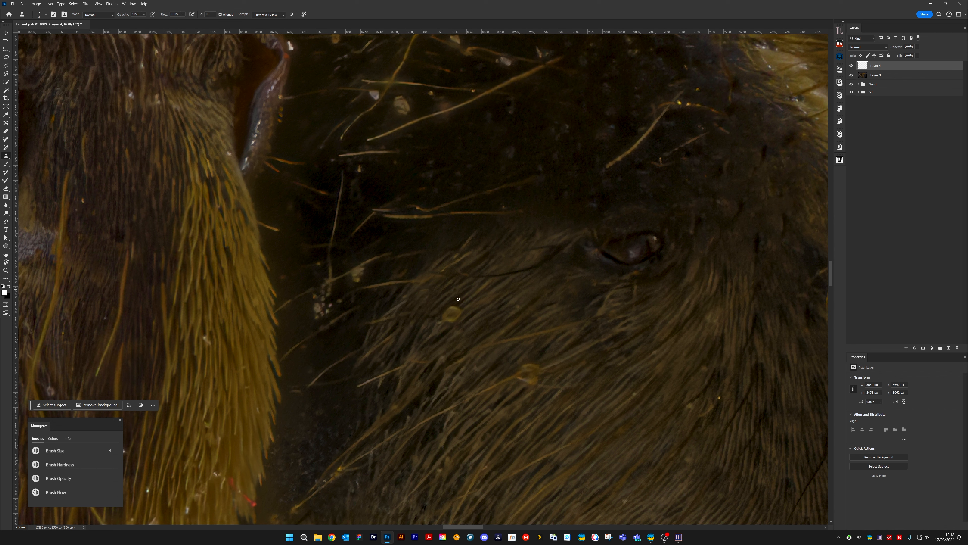
key("bracketright")
key("bracketright")
key("bracketright")
key("bracketright")
left_click(319, 343, "alt")
left_click(320, 312)
left_click(319, 308)
left_click(318, 304)
left_click(317, 314)
left_click(317, 308)
left_click(314, 317)
left_click(319, 298)
left_click(329, 291)
left_click(338, 297)
left_click(318, 344, "alt")
key("bracketleft")
left_click(329, 285)
left_click(332, 290)
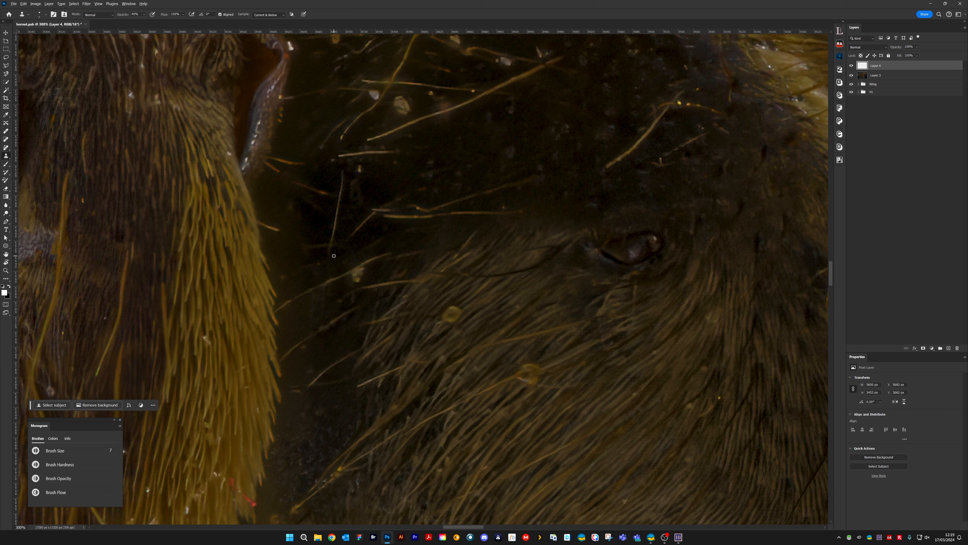
Clone out the thin, nearly vertical hair crossing the dark gap above the removed speck cluster
left_click(337, 176, "alt")
left_click_drag(342, 174, 330, 245)
left_click(335, 203, "alt")
left_click(333, 206, "alt")
Clone out the upper of the two long yellow hairs and its forked end in the dark area above the fur
left_click(362, 213, "alt")
mouse_move(372, 216)
left_mouse_down()
mouse_move(351, 235)
mouse_move(376, 202)
mouse_move(400, 202)
mouse_move(374, 210)
left_mouse_up()
left_click(377, 201, "alt")
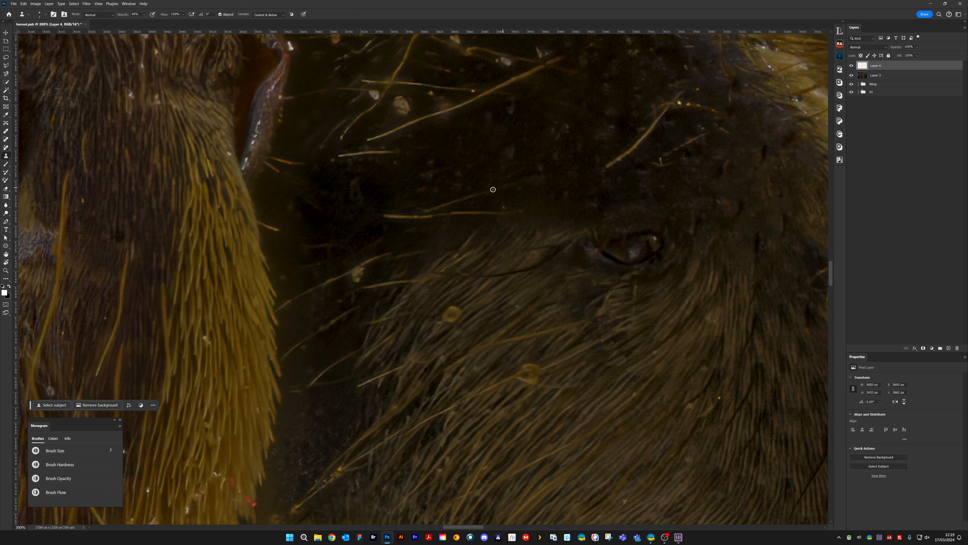
left_click_drag(425, 209, 469, 198)
Clone out the curved yellow hair with bright dots and the thin fibres below it at 80% opacity
left_click_drag(573, 196, 314, 334)
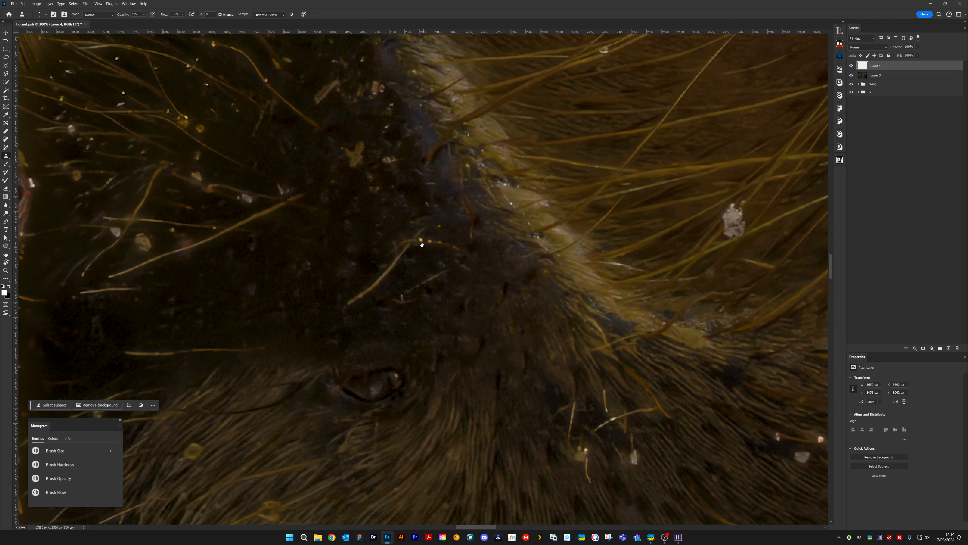
key("8")
left_click_drag(409, 244, 348, 304)
left_click_drag(400, 243, 460, 249)
left_click_drag(446, 270, 407, 291)
left_click(402, 297)
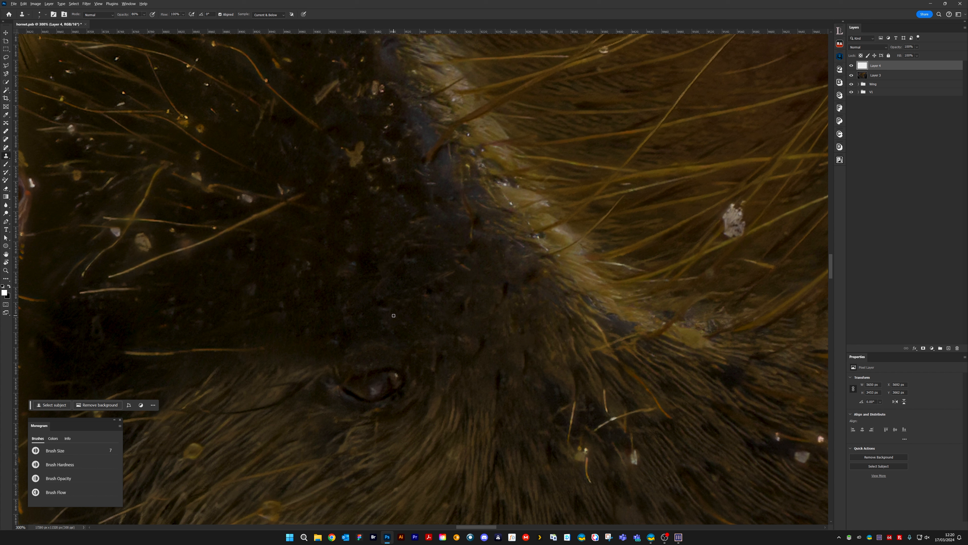
Clone out the orange-brown flakes and the small yellow fibre on the dark surface beside the pale ridge
left_click_drag(463, 269, 492, 431)
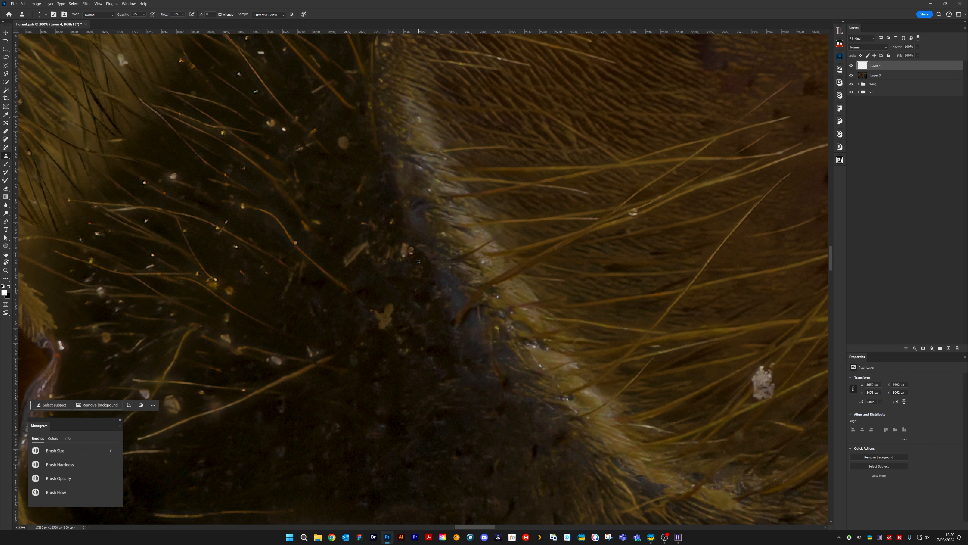
left_click(413, 251)
mouse_move(406, 248)
left_mouse_down()
mouse_move(344, 263)
mouse_move(354, 261)
mouse_move(343, 247)
mouse_move(366, 244)
mouse_move(363, 224)
mouse_move(392, 228)
mouse_move(363, 214)
mouse_move(369, 228)
mouse_move(400, 223)
mouse_move(362, 242)
left_mouse_up()
left_click(363, 224)
left_click(386, 235)
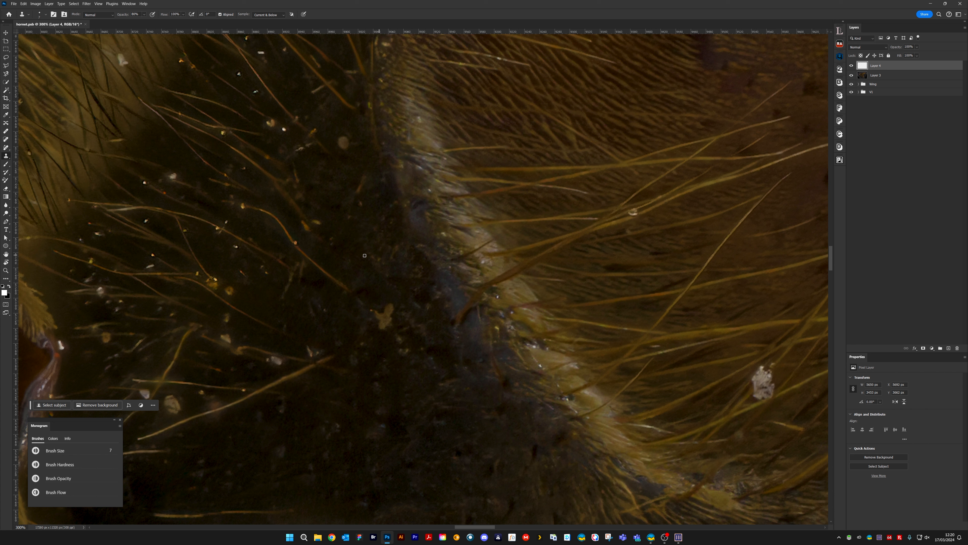
Clone out the lobed yellow flake and the small specks near it on the dark surface
left_click(384, 343, "alt")
mouse_move(388, 320)
left_mouse_down()
mouse_move(379, 324)
mouse_move(391, 320)
mouse_move(380, 311)
left_mouse_up()
left_click(386, 298, "alt")
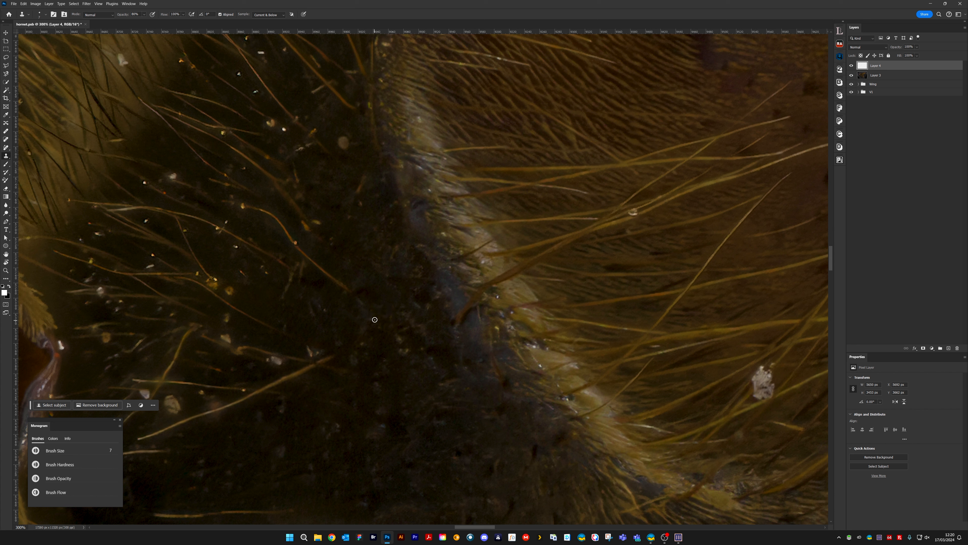
left_click(392, 344, "alt")
left_click(399, 338)
left_click_drag(406, 351, 402, 351)
Clone over the bright glints along the pale ridge with a smaller brush, lowering the opacity to 40%
key("bracketleft")
left_click(431, 192, "alt")
left_click(503, 316)
left_click_drag(532, 346, 538, 348)
key("bracketleft")
key("4")
key("alt")
left_click(570, 408, "alt")
left_click_drag(570, 355, 377, 363)
Review the whole hornet, and inspect the thorax around the middle leg up close for remaining debris
left_click_drag(444, 383, 556, 205)
key("ctrl+minus")
key("ctrl+minus")
key("ctrl+minus")
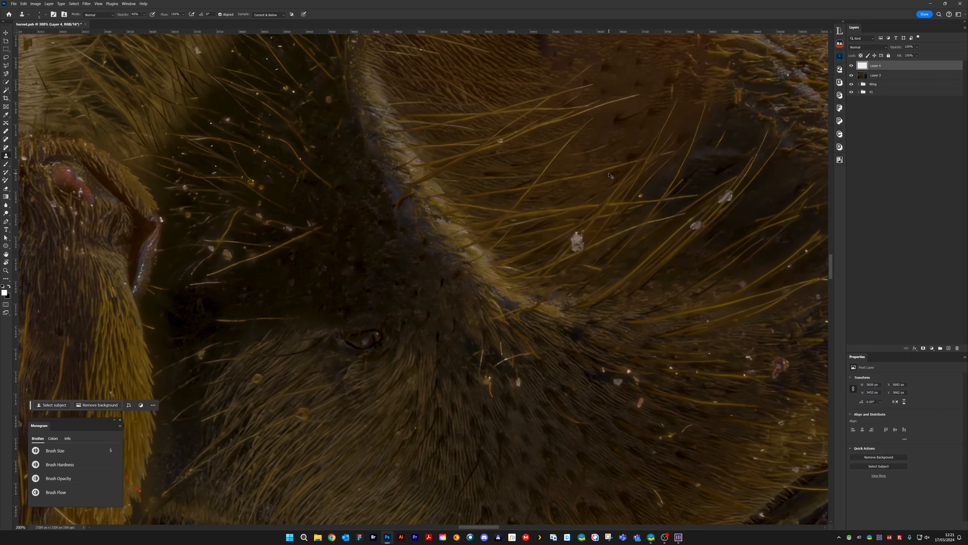
key("ctrl+minus")
key("ctrl+minus")
left_click_drag(300, 317, 524, 347)
key("ctrl+minus")
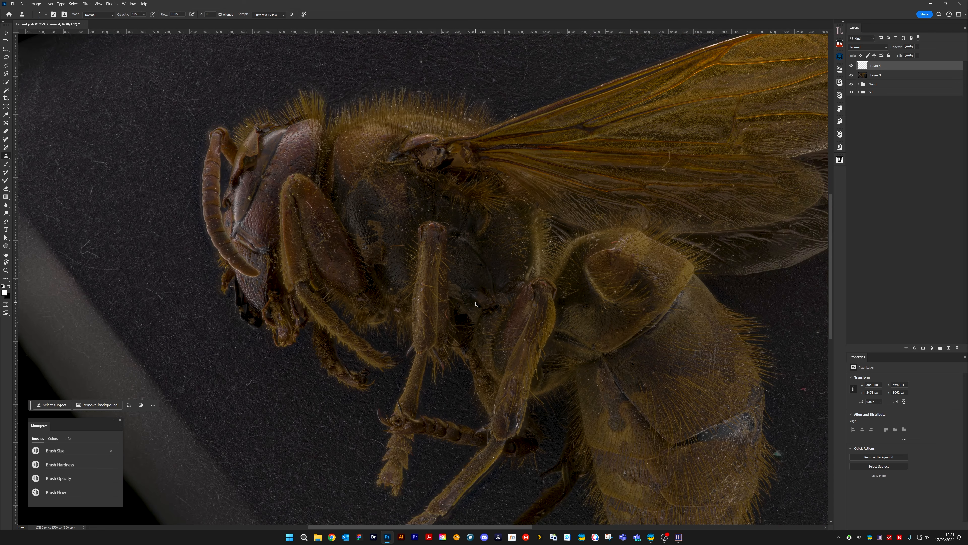
key("ctrl+plus")
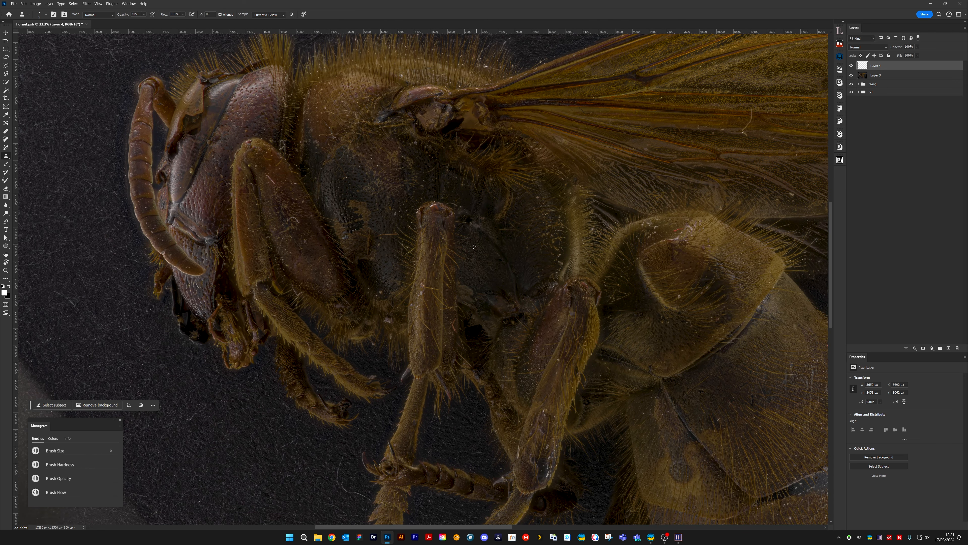
left_click_drag(510, 246, 442, 223)
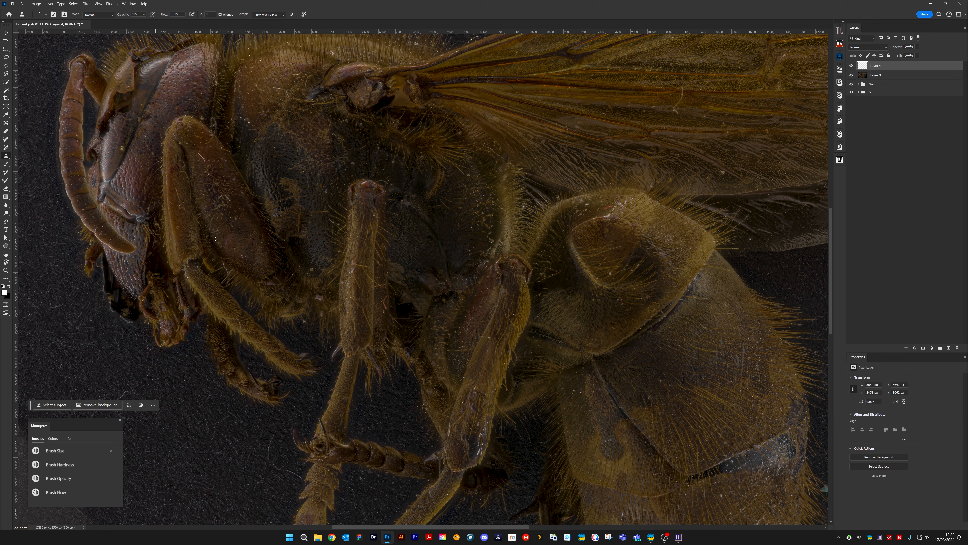
key("ctrl+plus")
key("ctrl+plus")
key("ctrl+plus")
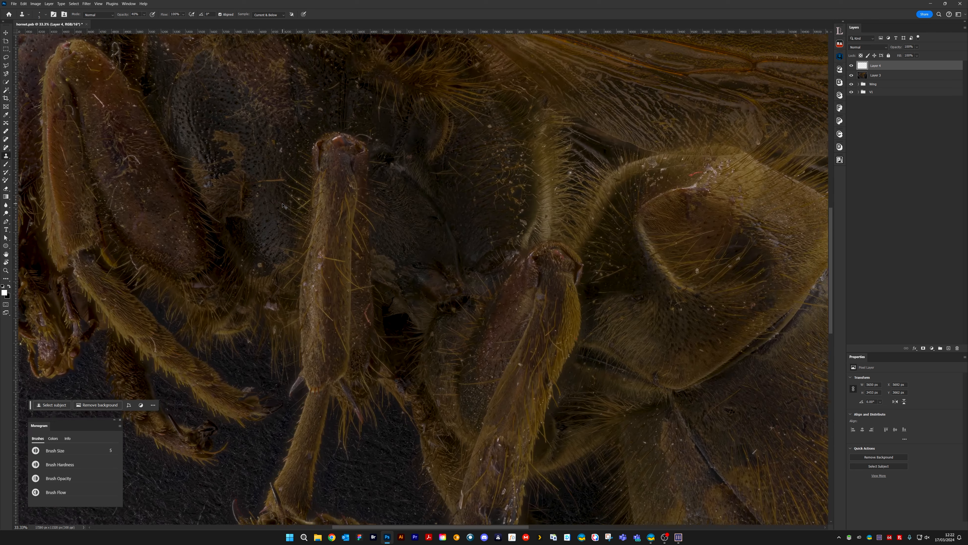
key("ctrl+plus")
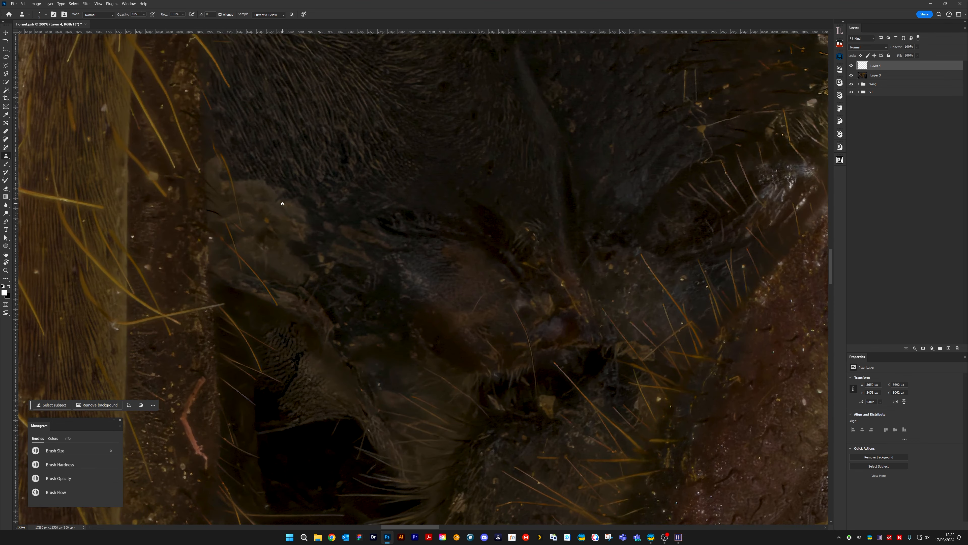
left_click_drag(298, 271, 713, 388)
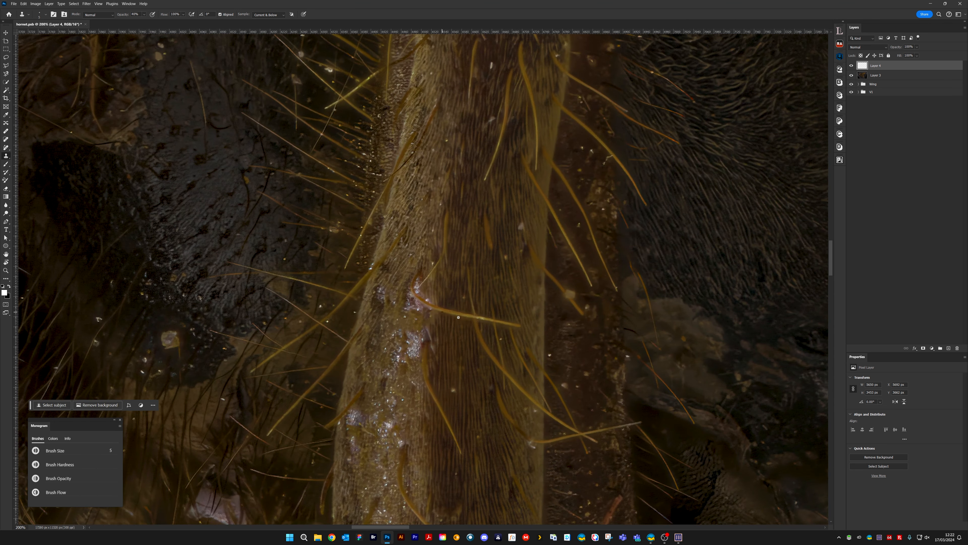
left_click_drag(162, 65, 408, 306)
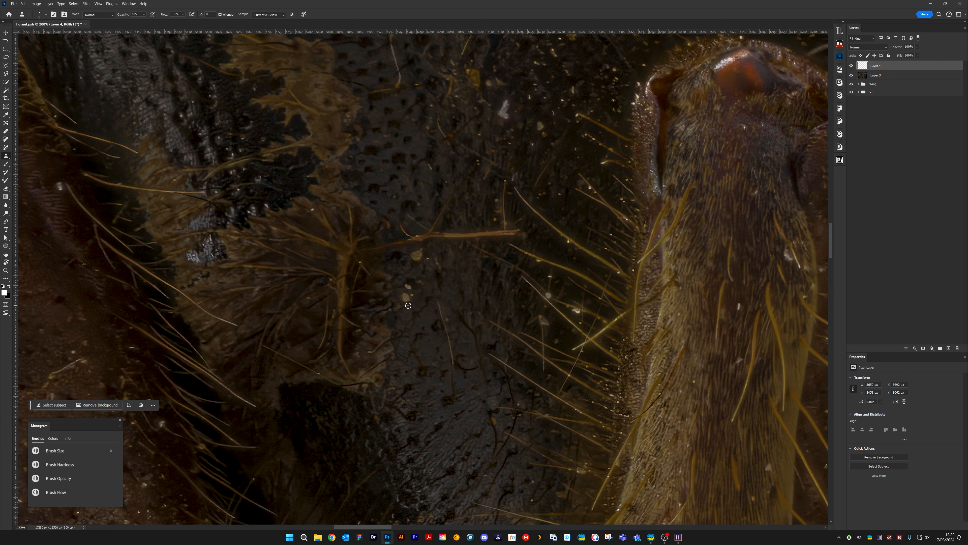
Clone out the lower pale speck beneath the small brown flake on the pitted grey plate, at 80% opacity with a size 9 brush
key("bracketright")
key("bracketright")
key("bracketright")
key("bracketright")
key("bracketright")
key("bracketright")
key("bracketright")
key("bracketright")
key("8")
key("bracketleft")
left_click(408, 306, "alt")
key("bracketleft")
left_click(407, 298)
left_click_drag(407, 296, 442, 280)
left_click(402, 301)
key("ctrl+plus")
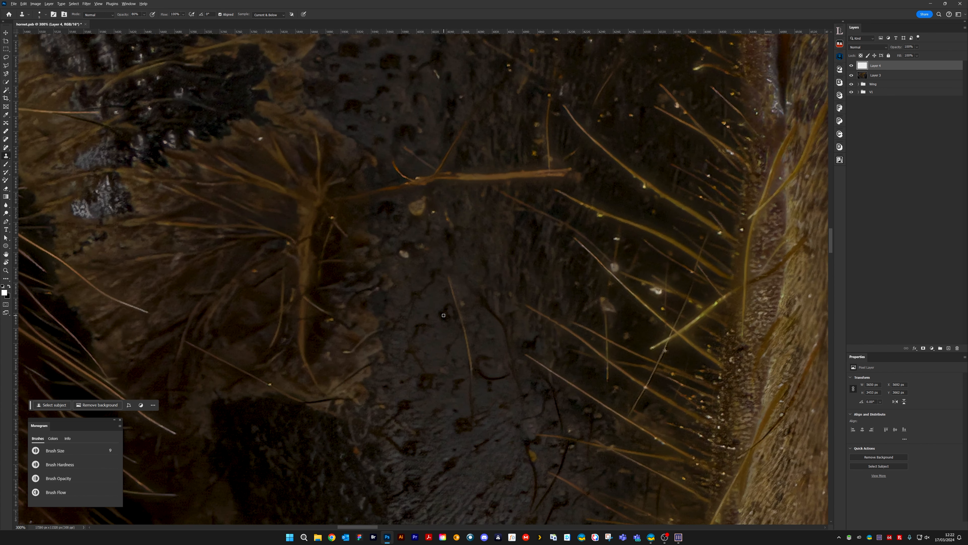
Clone out the pale speck and the tan flake below the orange hair on the dark grey plate
left_click(405, 254)
left_click(415, 213)
mouse_move(415, 213)
left_mouse_down()
mouse_move(420, 201)
mouse_move(412, 215)
mouse_move(428, 212)
left_mouse_up()
left_click(418, 168, "alt")
mouse_move(428, 200)
left_mouse_down()
mouse_move(422, 206)
mouse_move(436, 220)
left_mouse_up()
left_click(430, 211, "alt")
left_click(423, 209)
left_click(423, 211)
left_click(425, 212)
Clone out the thin pale fleck beside the removed flake with a size 7 brush
left_click(478, 172, "alt")
key("bracketleft")
key("bracketleft")
left_click_drag(446, 211, 452, 226)
Clone out the long thin pale hair on the grey plate at 70% opacity, reducing the brush to size 4
key("7")
mouse_move(451, 268)
left_mouse_down()
mouse_move(451, 286)
mouse_move(449, 277)
left_mouse_up()
left_click(454, 329, "alt")
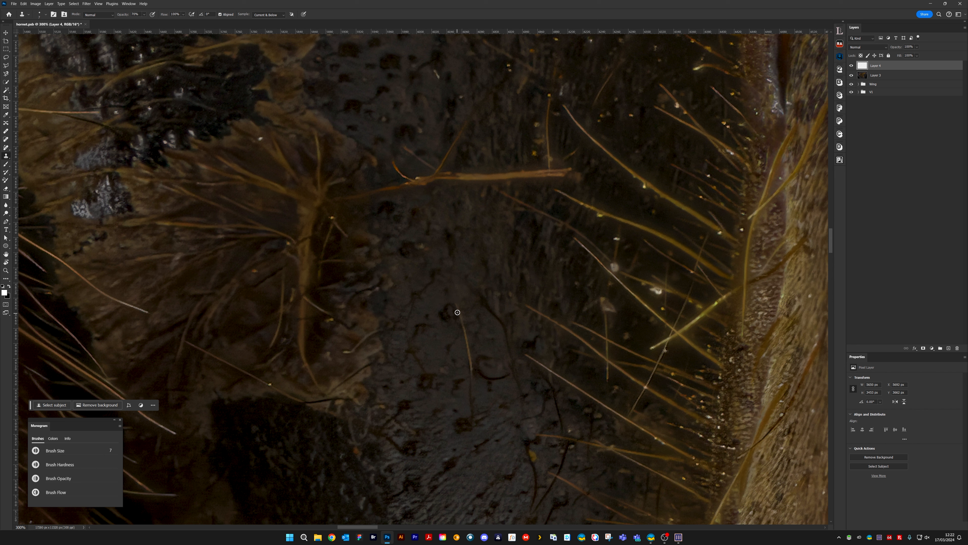
mouse_move(458, 312)
left_mouse_down()
mouse_move(468, 353)
mouse_move(468, 336)
mouse_move(470, 358)
left_mouse_up()
left_click(456, 298, "alt")
left_click(456, 349, "alt")
key("bracketleft")
left_click(442, 358, "alt")
left_click_drag(446, 369, 446, 372)
Clone over the fine stray line and the small yellow speck on the lower part of the grey plate
left_click_drag(507, 392, 501, 259)
mouse_move(501, 340)
left_mouse_down()
mouse_move(430, 313)
mouse_move(459, 304)
left_mouse_up()
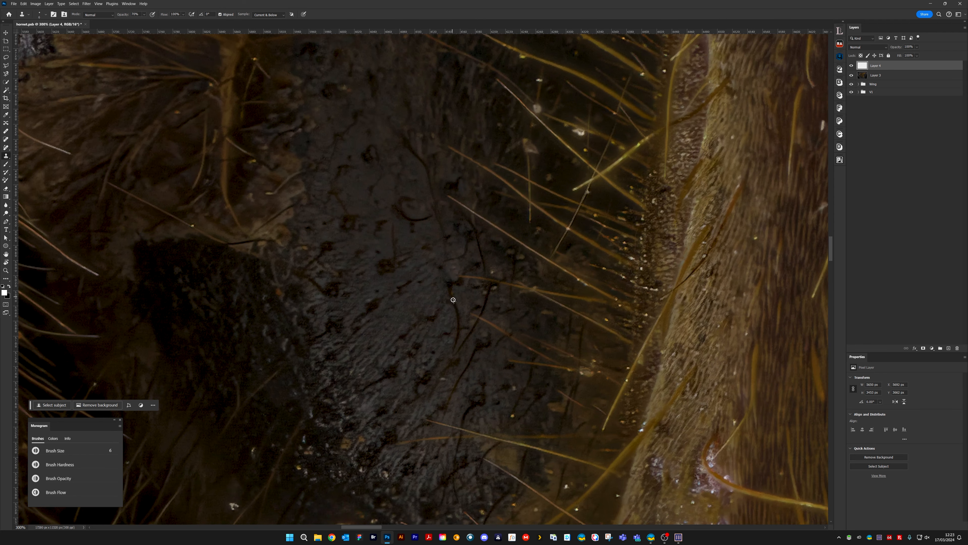
left_click_drag(451, 290, 453, 299)
left_click_drag(513, 377, 494, 302)
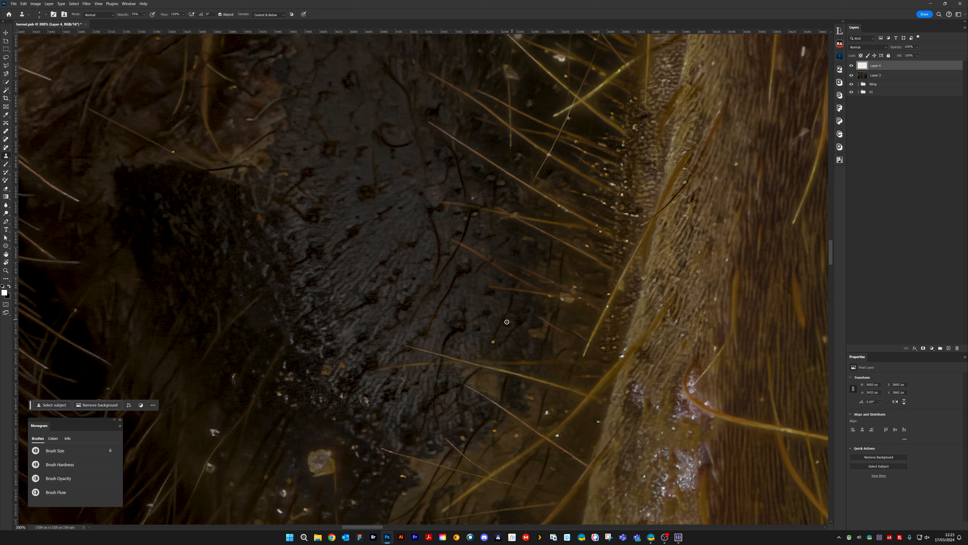
left_click_drag(498, 337, 498, 339)
Clone out the tiny glints along the ridged plate's lower edge and the white speck in the dark area beside it
mouse_move(351, 342)
left_mouse_down()
mouse_move(480, 310)
mouse_move(447, 347)
mouse_move(487, 368)
left_mouse_up()
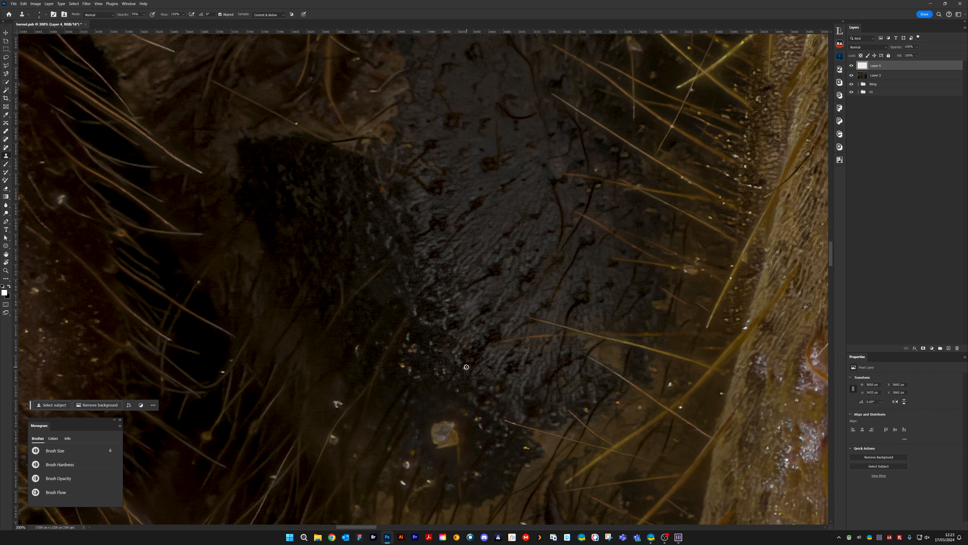
left_click_drag(413, 351, 408, 342)
left_click(443, 310)
left_click(415, 309)
left_click(408, 363)
left_click(433, 369, "alt")
left_click_drag(437, 377, 445, 370)
left_click(354, 350)
left_click_drag(372, 400, 476, 319)
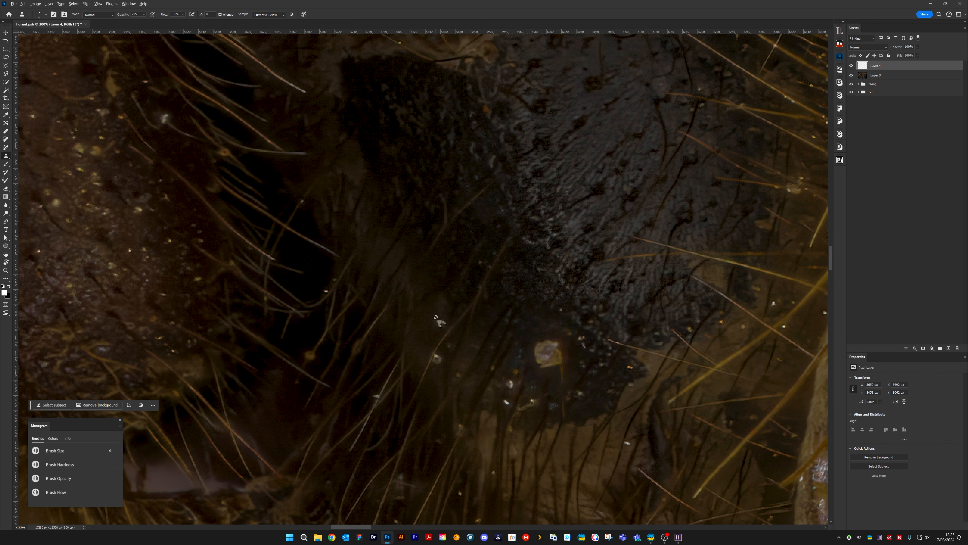
left_click(439, 324)
Clone out the specks and the short yellow streak above the white flake beside the leg, at 80% opacity
mouse_move(561, 319)
left_mouse_down()
mouse_move(483, 302)
mouse_move(414, 337)
left_mouse_up()
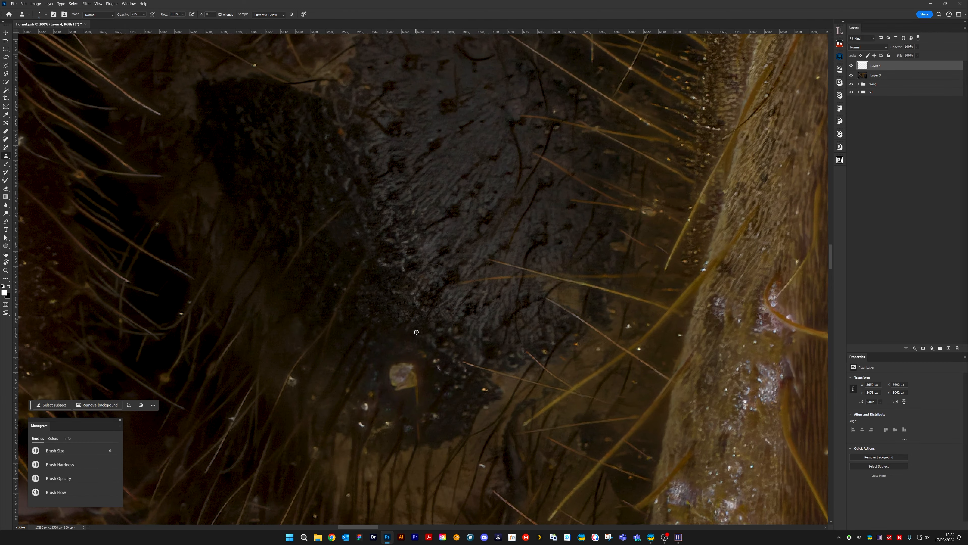
left_click_drag(482, 171, 469, 336)
left_click_drag(493, 195, 445, 335)
left_click_drag(547, 207, 438, 268)
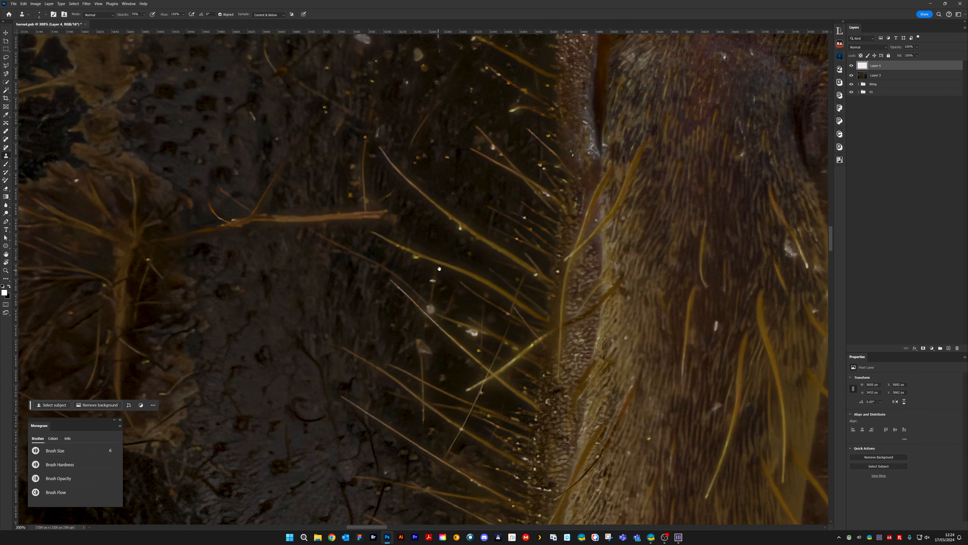
mouse_move(395, 113)
left_mouse_down()
mouse_move(439, 265)
mouse_move(442, 373)
left_mouse_up()
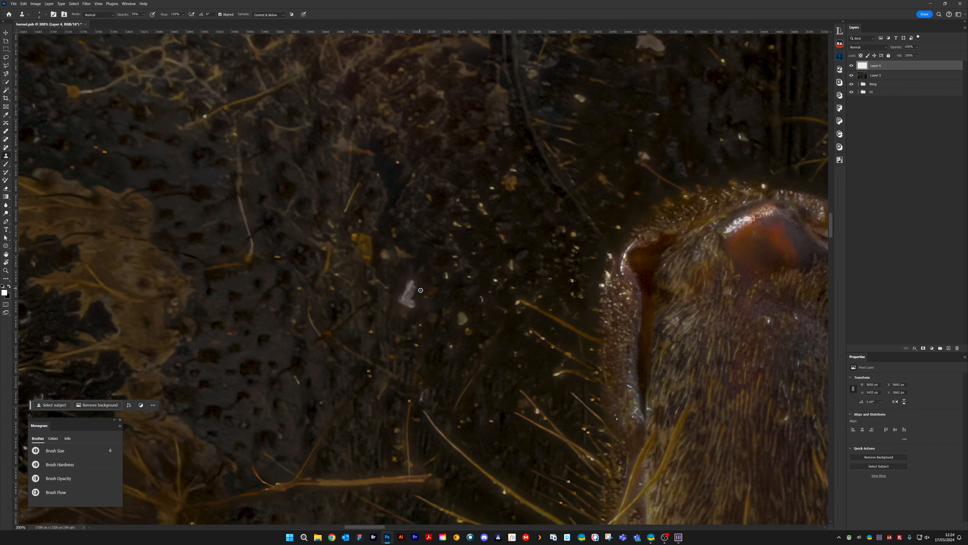
key("8")
left_click(464, 233, "alt")
mouse_move(455, 224)
left_mouse_down()
mouse_move(493, 205)
mouse_move(481, 220)
mouse_move(481, 203)
mouse_move(494, 195)
mouse_move(486, 195)
mouse_move(517, 179)
mouse_move(523, 203)
mouse_move(504, 187)
mouse_move(514, 169)
mouse_move(485, 252)
left_mouse_up()
left_click(524, 201, "alt")
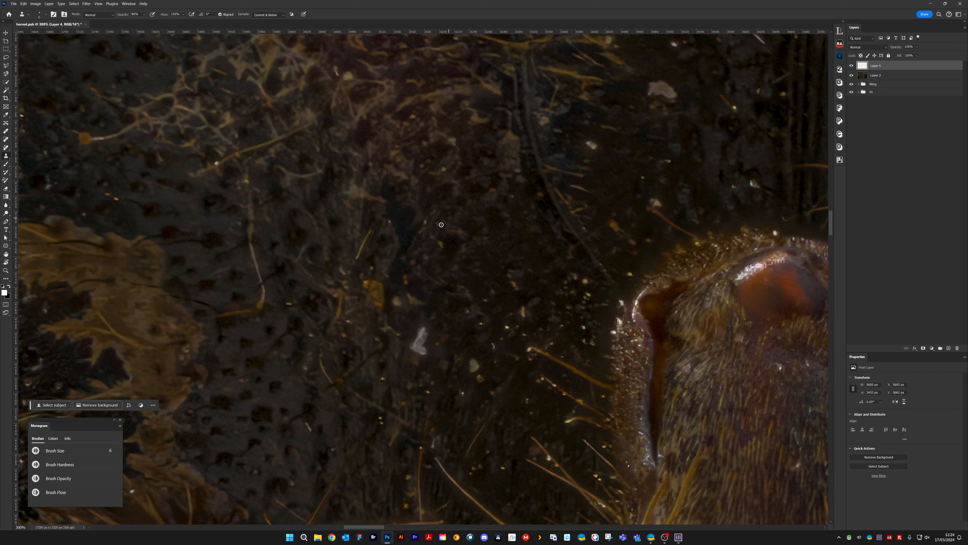
left_click_drag(366, 224, 353, 259)
Clone out the small specks and short yellow hairs beside the curved seam above the leg joint
left_click_drag(401, 205, 256, 292)
left_click(446, 233)
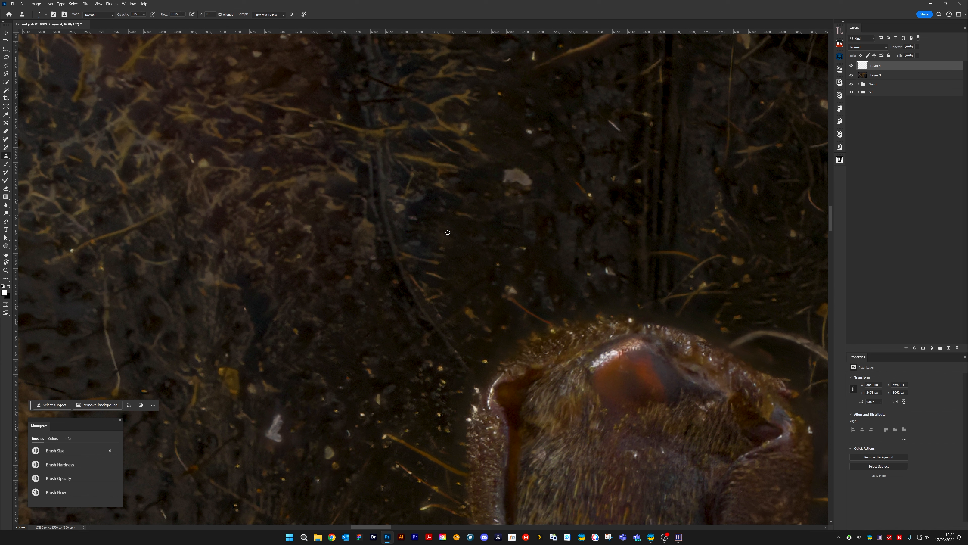
left_click(444, 248)
left_click_drag(403, 249, 419, 258)
mouse_move(404, 253)
left_mouse_down()
mouse_move(449, 249)
mouse_move(446, 263)
left_mouse_up()
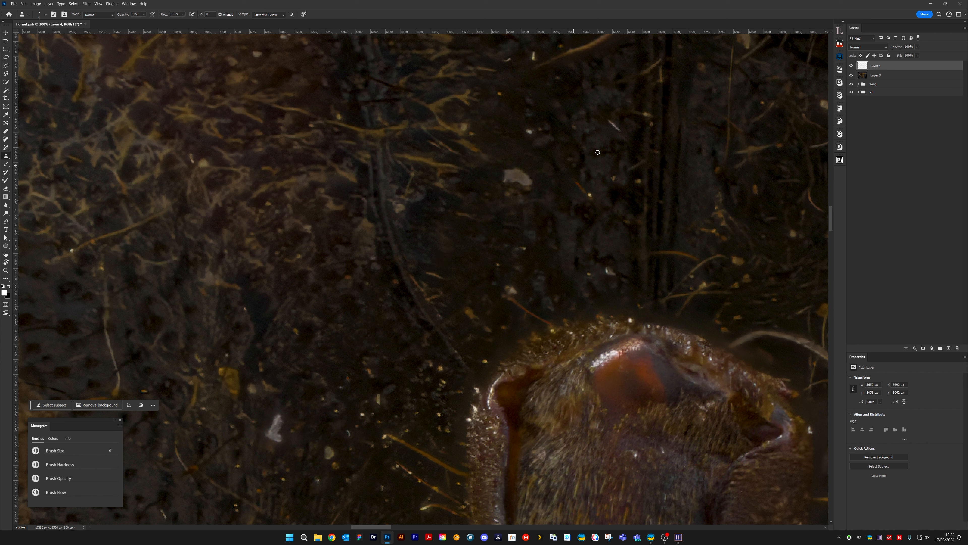
Clone out the large pale flake on the dark surface above the leg joint with a larger brush
key("bracketright")
key("bracketright")
key("bracketright")
key("bracketright")
key("bracketright")
left_click(511, 159, "alt")
left_click_drag(506, 172, 514, 178)
left_click(508, 179)
left_click(511, 180, "alt")
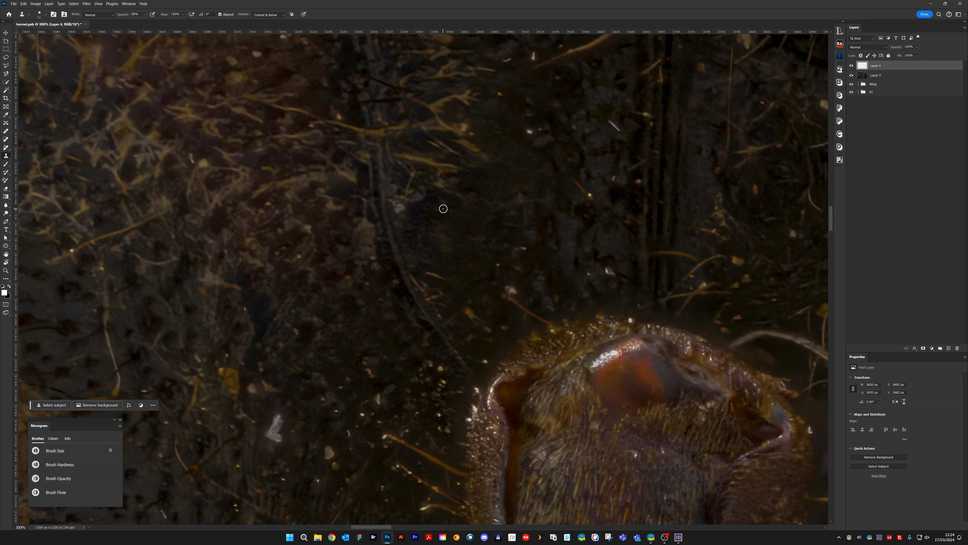
Clone out the pale speck and the orange hair just above the leg joint's fuzzy rim with a smaller brush
key("[")
key("[")
key("[")
key("]")
key("]")
mouse_move(508, 288)
left_mouse_down()
mouse_move(514, 296)
mouse_move(506, 296)
left_mouse_up()
left_click_drag(548, 327, 540, 318)
Clone out the bright specks and short yellow hairs between the curved seam and the leg joint at 90% opacity
left_click(461, 361, "alt")
key("9")
mouse_move(477, 379)
left_mouse_down()
mouse_move(487, 388)
mouse_move(484, 362)
left_mouse_up()
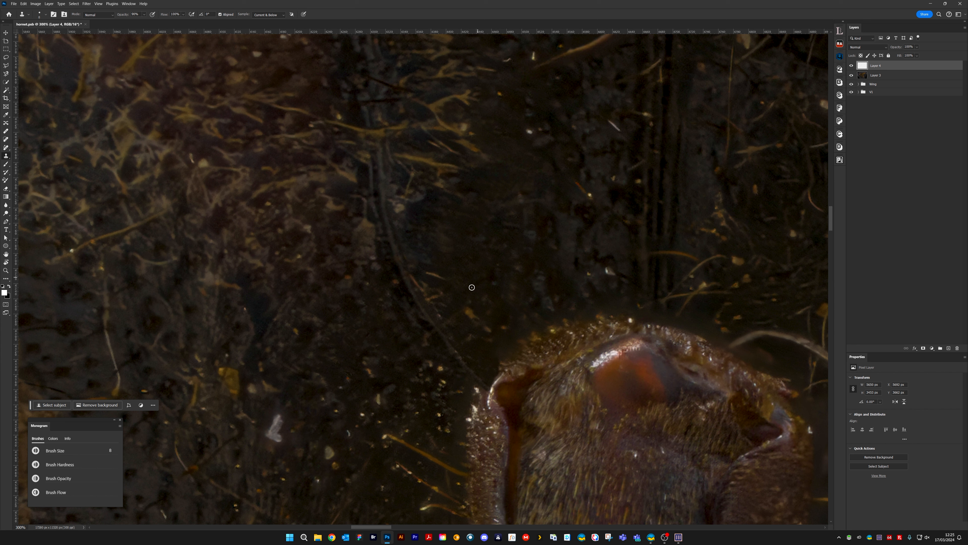
left_click(470, 313)
mouse_move(427, 273)
left_mouse_down()
mouse_move(445, 277)
mouse_move(420, 285)
mouse_move(434, 286)
mouse_move(426, 296)
mouse_move(434, 312)
left_mouse_up()
left_click(440, 314)
Clone out the thin hair with its bright tip and the white specks on the dark surface above the leg
left_click_drag(578, 185, 587, 194)
left_click_drag(521, 283, 424, 427)
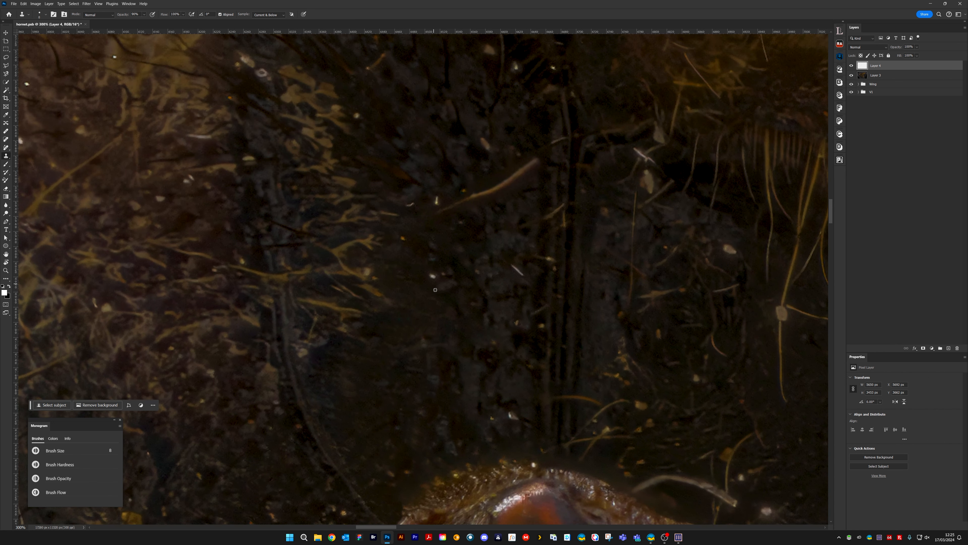
left_click(434, 277)
left_click(439, 275)
left_click_drag(439, 275, 405, 356)
mouse_move(503, 241)
left_mouse_down()
mouse_move(412, 292)
mouse_move(404, 279)
mouse_move(401, 290)
left_mouse_up()
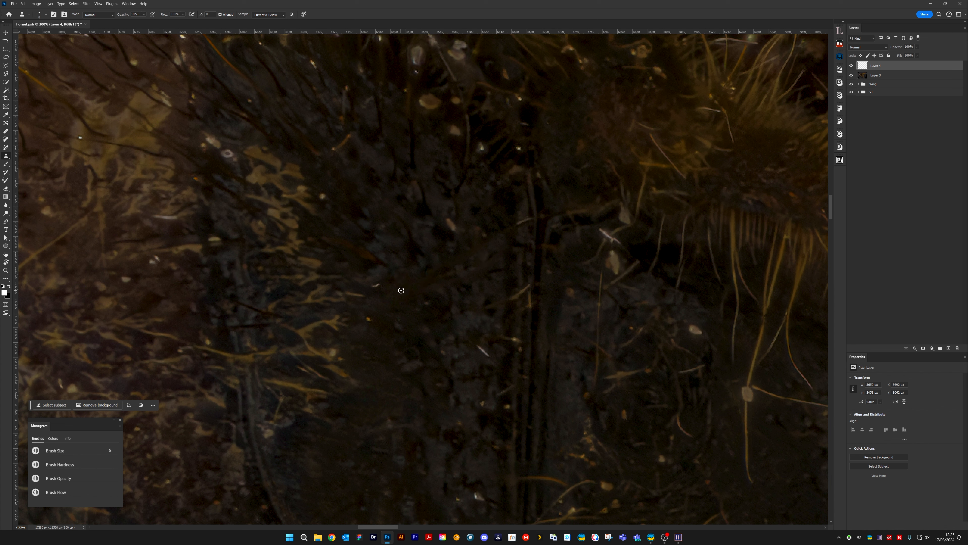
Clone out the small white streaks and the specks along the dark vertical grooves
left_click(375, 285)
left_click_drag(479, 349, 488, 356)
mouse_move(530, 312)
left_mouse_down()
mouse_move(531, 298)
mouse_move(529, 315)
left_mouse_up()
left_click_drag(524, 283, 511, 297)
left_click_drag(526, 219, 519, 223)
Clone out the tan flake near the top of the vertical grooves with an enlarged brush
left_click(446, 233, "alt")
key("bracketright")
key("bracketright")
key("bracketright")
key("bracketright")
left_click_drag(437, 218, 436, 210)
left_click(427, 205, "alt")
left_click_drag(450, 222, 455, 228)
Clone over the small specks beside the curved seam with a size 7 brush
key("bracketleft")
key("bracketleft")
key("bracketleft")
key("bracketleft")
key("bracketleft")
key("bracketleft")
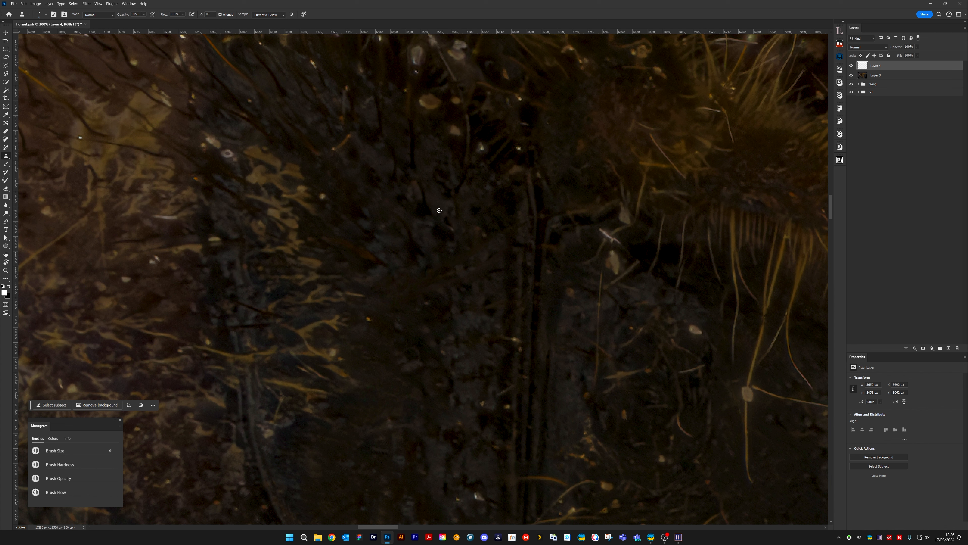
key("bracketright")
left_click_drag(347, 382, 484, 226)
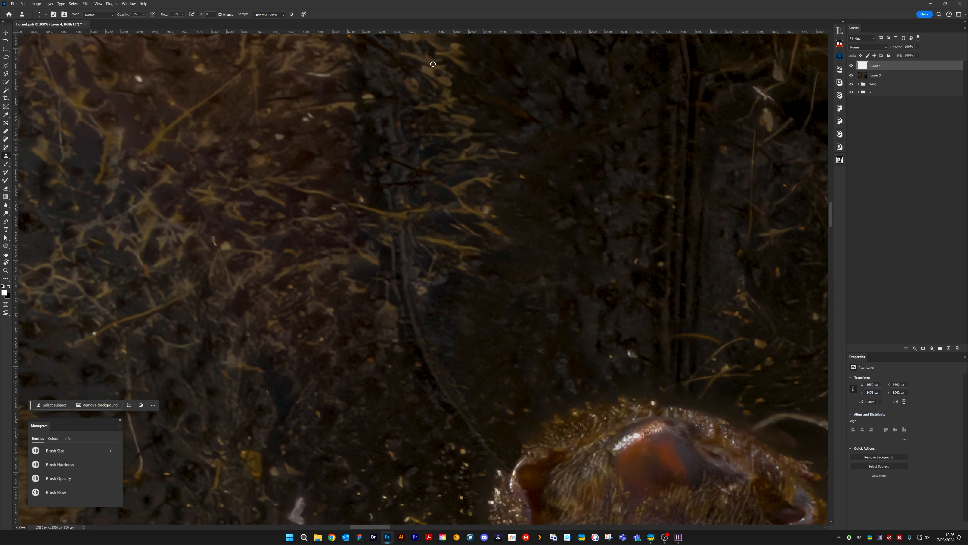
mouse_move(491, 279)
left_mouse_down()
mouse_move(485, 424)
mouse_move(440, 319)
mouse_move(439, 330)
mouse_move(428, 322)
mouse_move(441, 327)
left_mouse_up()
left_click(436, 331, "alt")
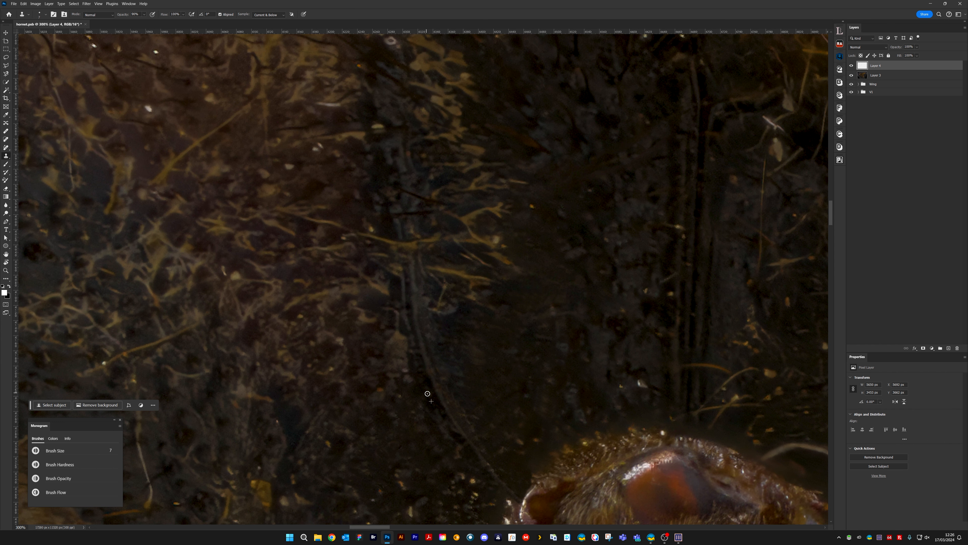
scroll(438, 404, "down", 5)
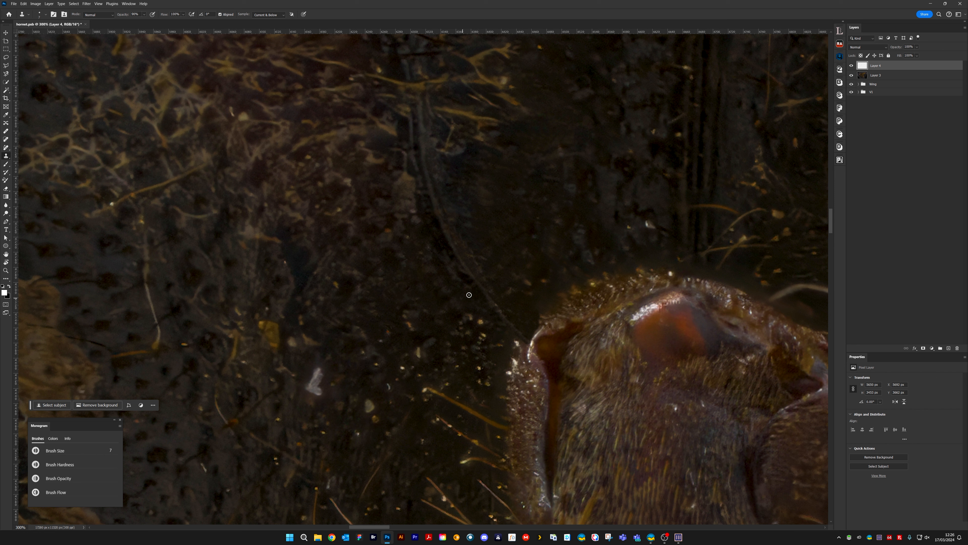
Clone out the cluster of bright specks between the end of the curved seam and the leg's edge
key("bracketleft")
mouse_move(494, 313)
left_mouse_down()
mouse_move(517, 337)
mouse_move(511, 354)
mouse_move(472, 238)
left_mouse_up()
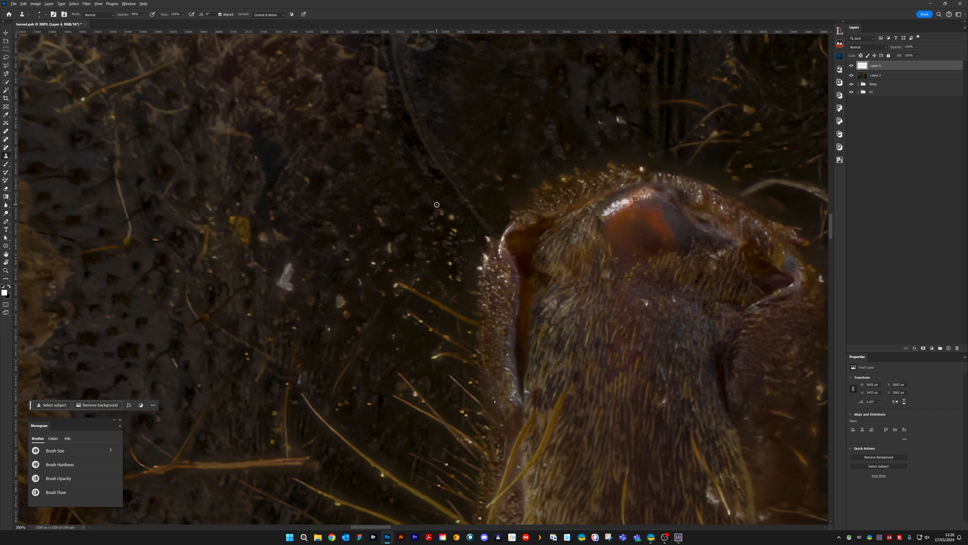
left_click(451, 218)
left_click_drag(429, 217, 433, 221)
left_click(454, 231)
left_click_drag(451, 235, 444, 233)
left_click(450, 264)
left_click(472, 260, "alt")
left_click(450, 276)
left_click(458, 278)
Clone out the scattered specks around the white flake and on the dark surface below it
mouse_move(381, 222)
left_mouse_down()
mouse_move(380, 211)
mouse_move(361, 226)
left_mouse_up()
left_click(382, 224, "alt")
left_click(351, 236)
left_click(347, 259)
left_click(329, 329)
left_click(249, 315)
left_click(247, 356)
left_click(287, 384)
Clone over the thin brown hair running diagonally below the white flake
left_click_drag(260, 386, 379, 331)
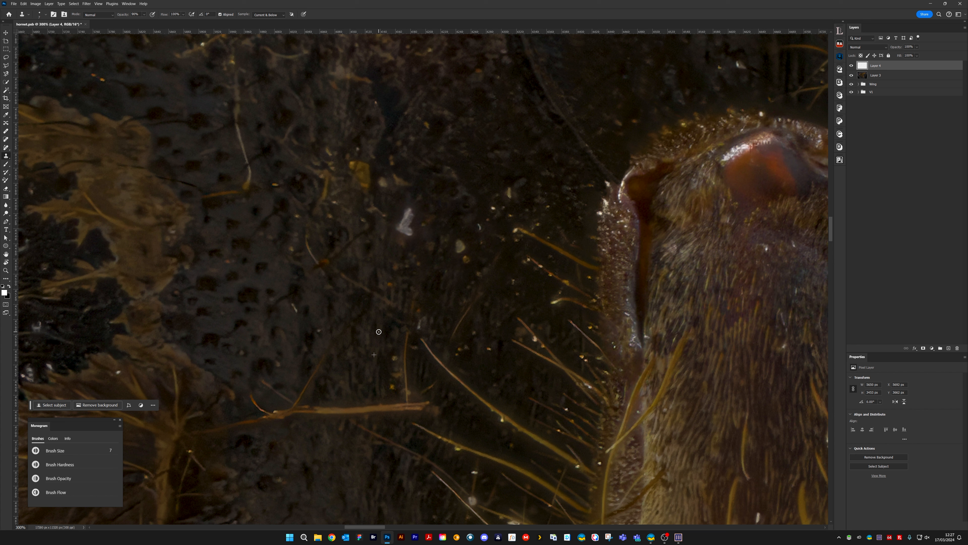
mouse_move(345, 277)
left_mouse_down()
mouse_move(394, 303)
mouse_move(364, 284)
mouse_move(381, 282)
mouse_move(377, 306)
left_mouse_up()
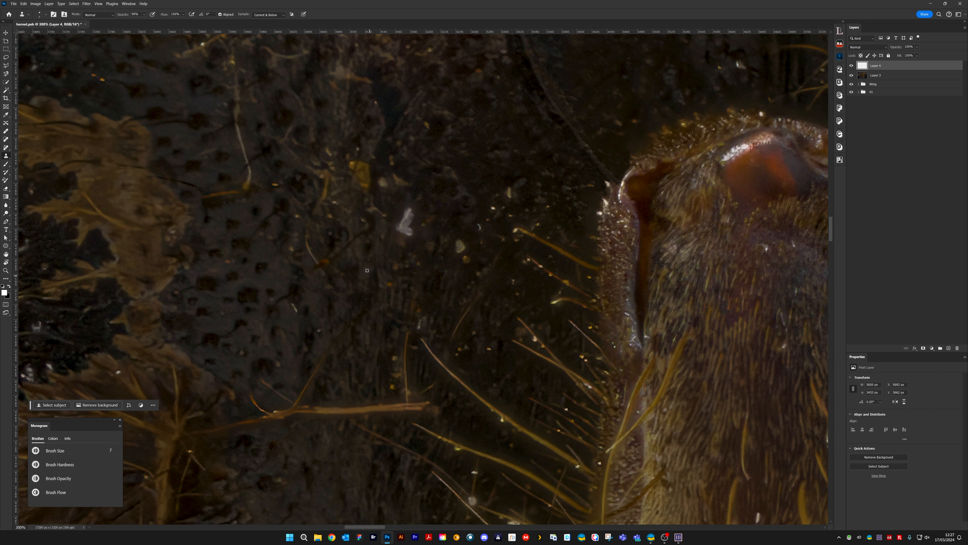